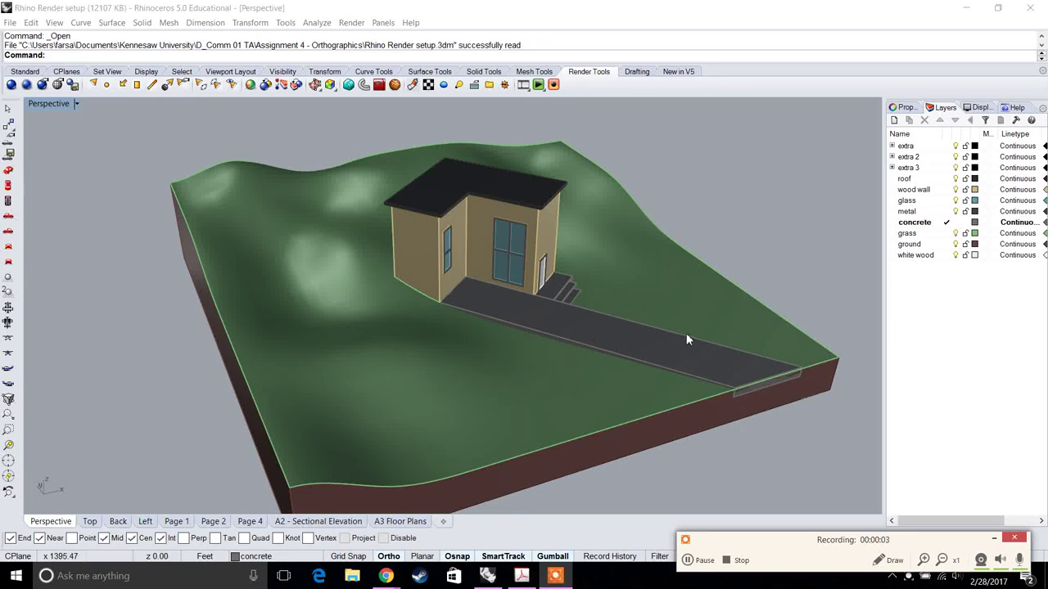
Set the current renderer to Rhino Render
mouse_move(745, 320)
right_down()
mouse_move(613, 307)
mouse_move(733, 311)
right_up()
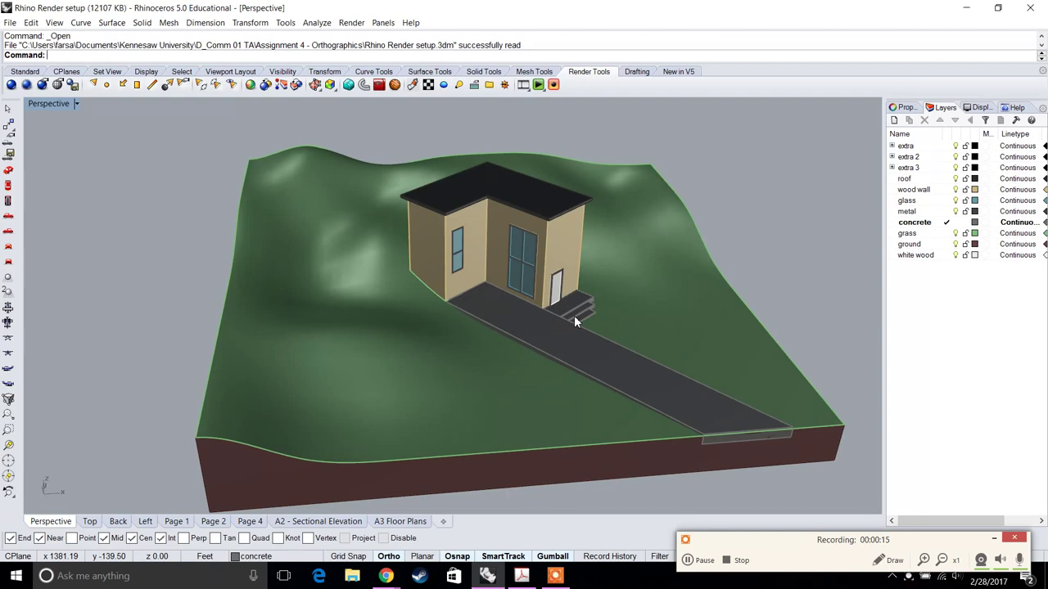
shift+right_drag(574, 315, 562, 295)
right_drag(467, 274, 451, 256)
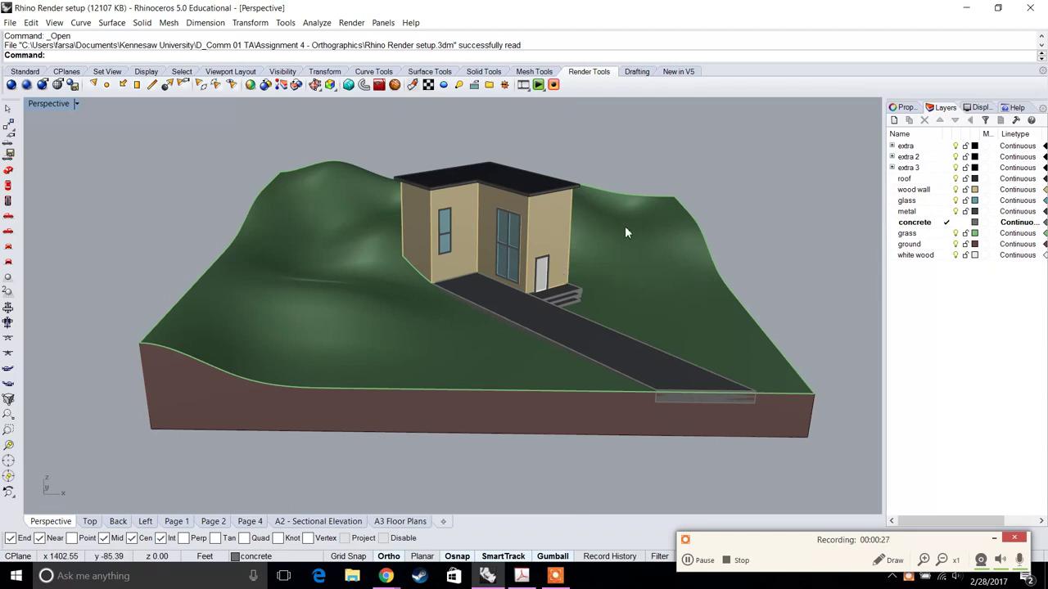
right_drag(625, 226, 587, 233)
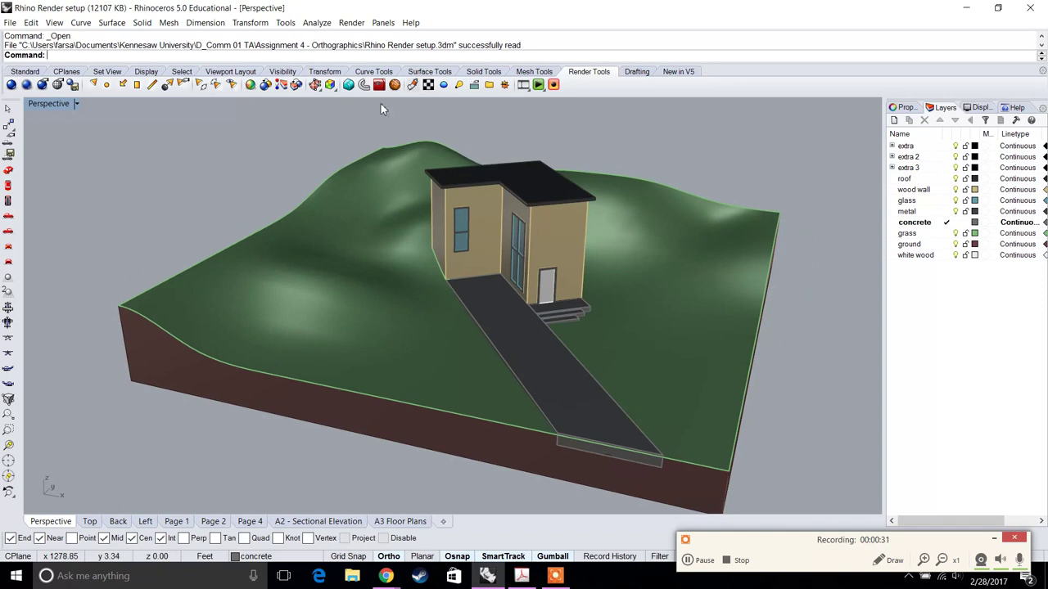
click(351, 22)
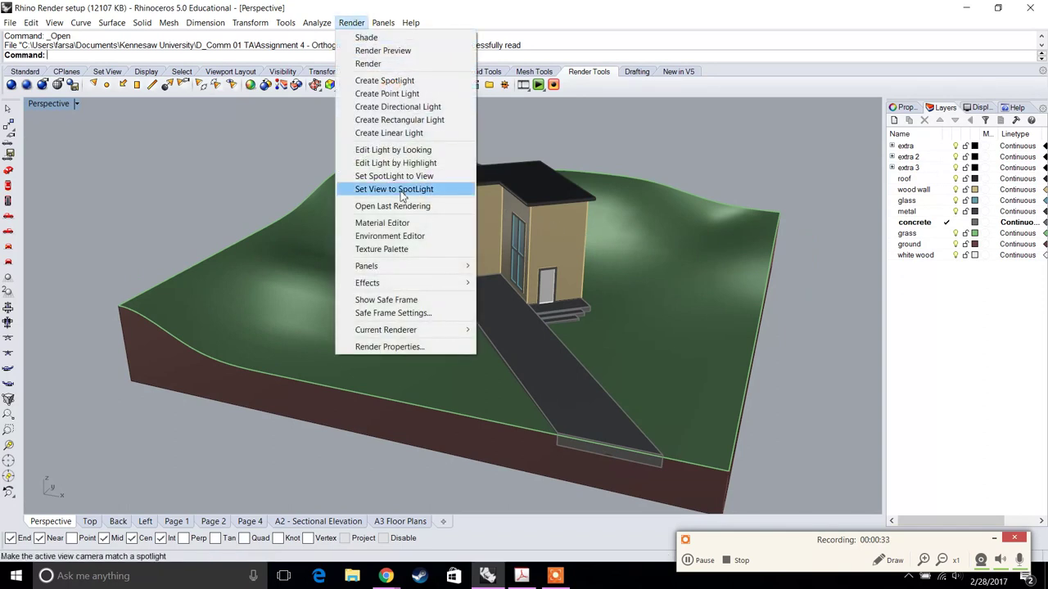
mouse_move(433, 334)
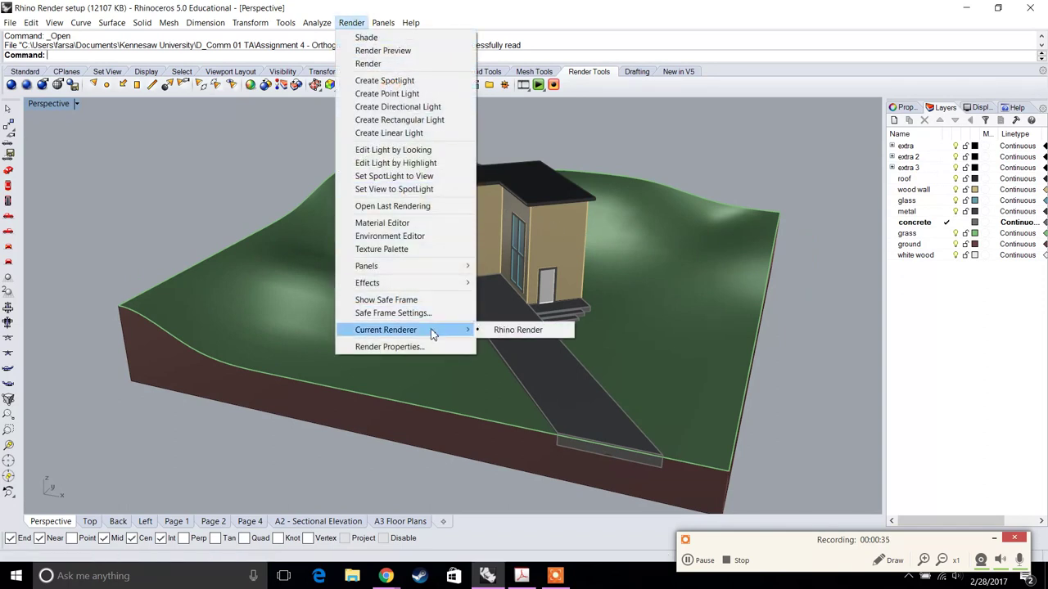
click(517, 330)
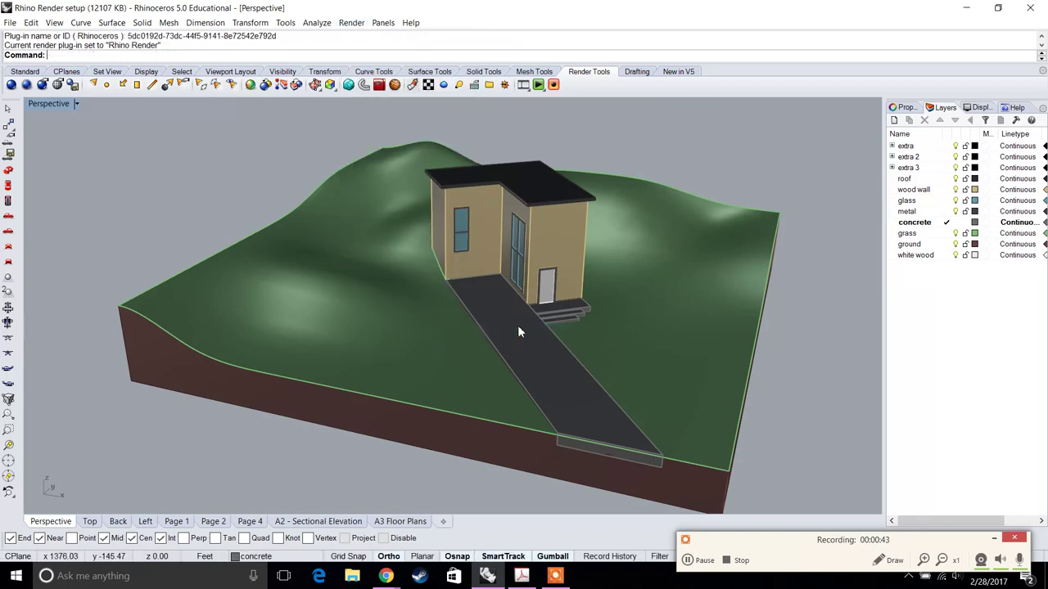
right_drag(517, 325, 431, 314)
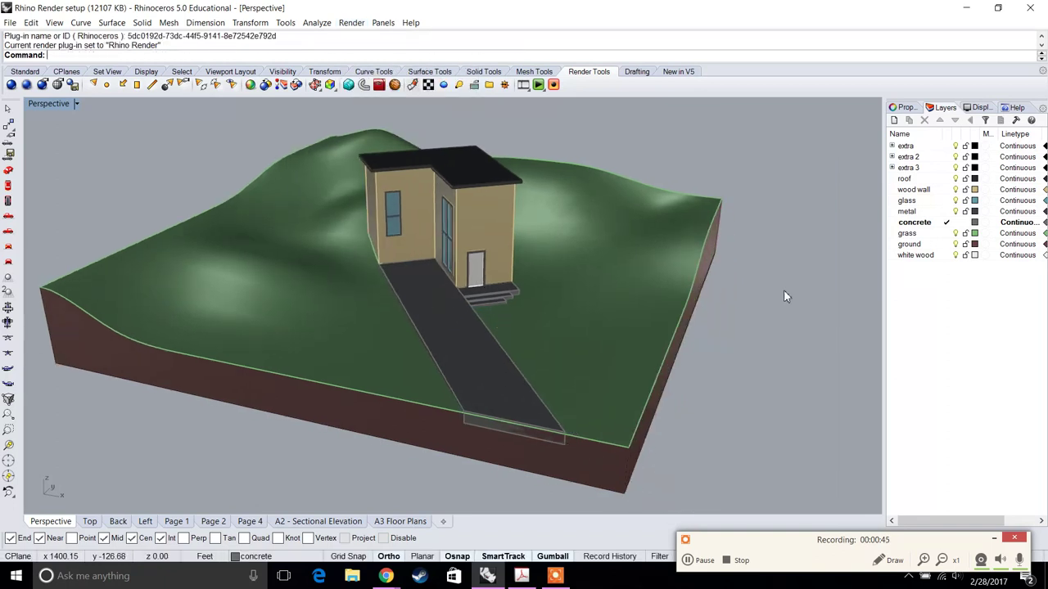
key(alt+Tab)
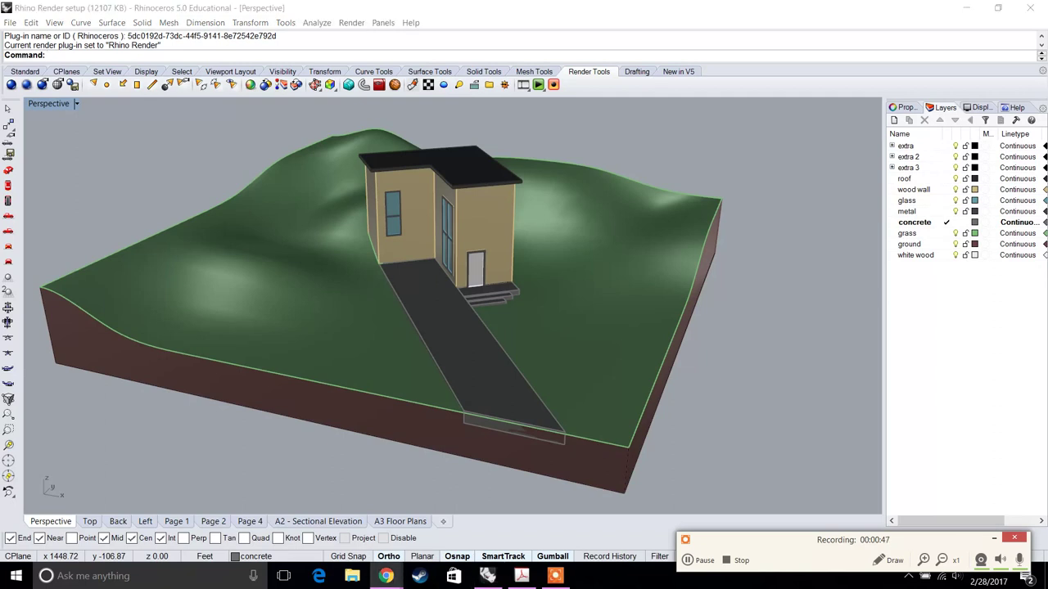
click(579, 353)
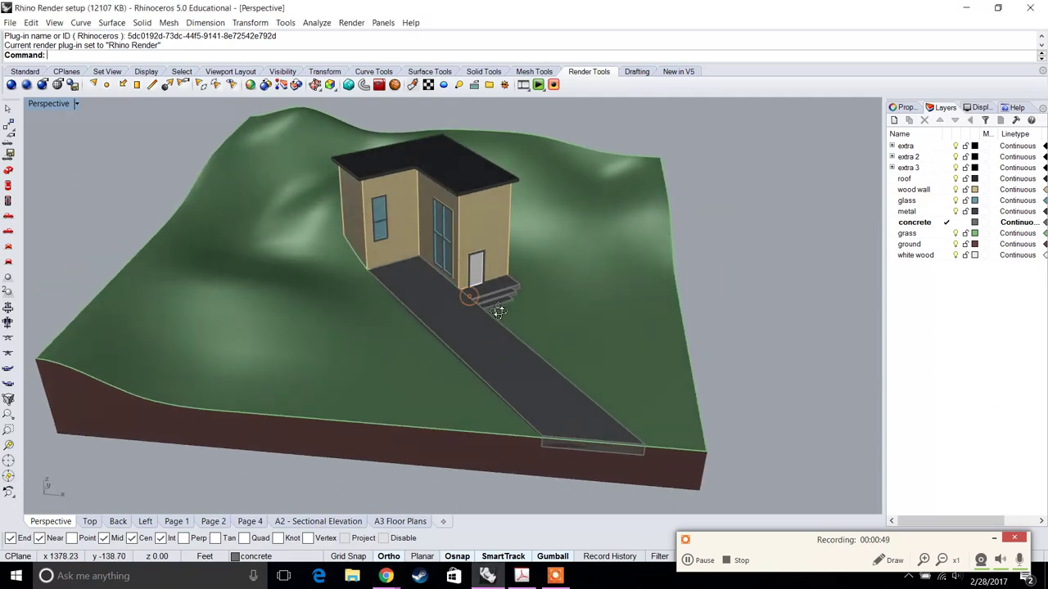
Try to copy the uncoloured terrain-and-house model and move it along the X axis beside the coloured model, and undo the move
right_drag(525, 287, 572, 288)
scroll(571, 286, down, 10)
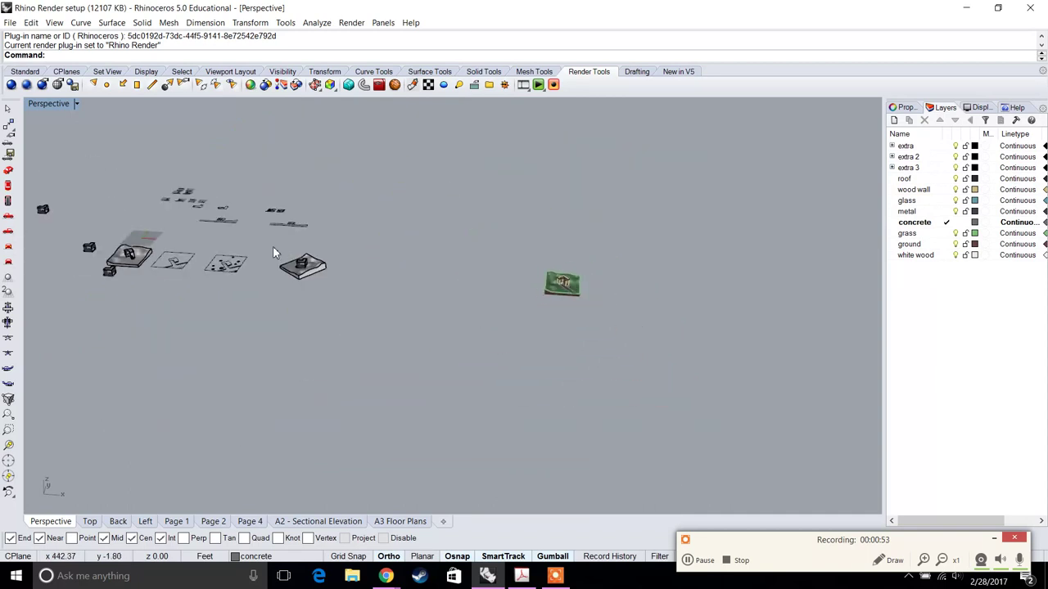
drag(274, 250, 515, 304)
key(ctrl+c)
key(ctrl+v)
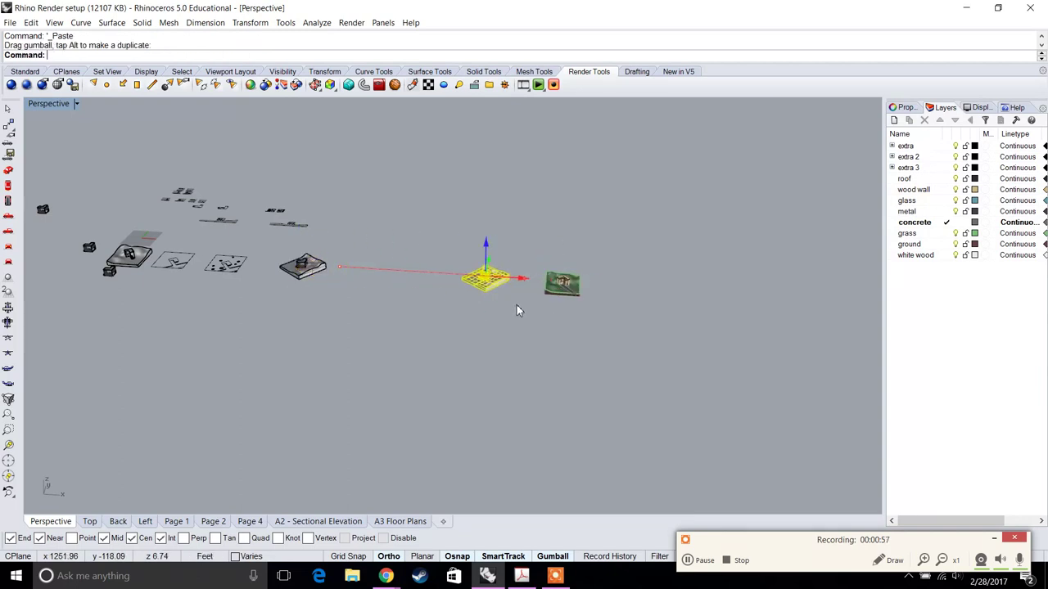
key(ctrl+z)
scroll(549, 278, up, 10)
scroll(680, 306, up, 5)
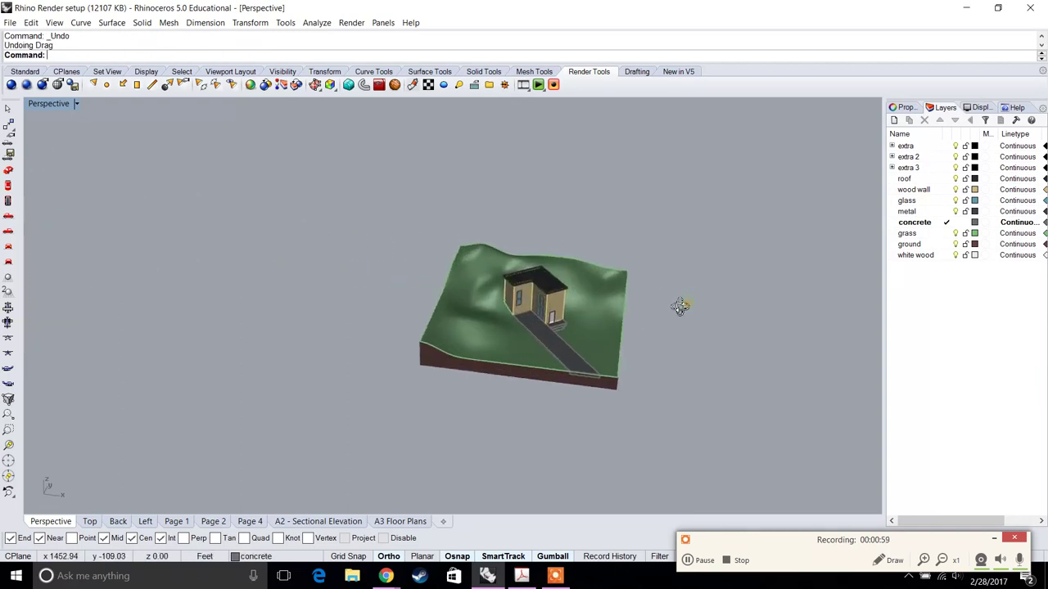
Review the layers named after materials by highlighting roof through white wood in the layer list
right_drag(666, 323, 690, 307)
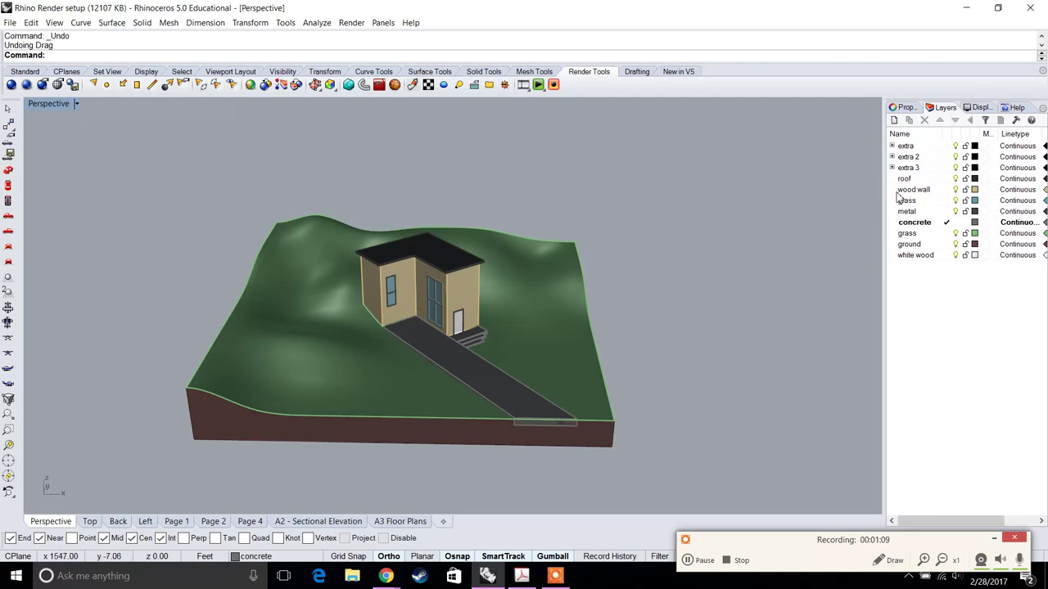
scroll(561, 216, up, 3)
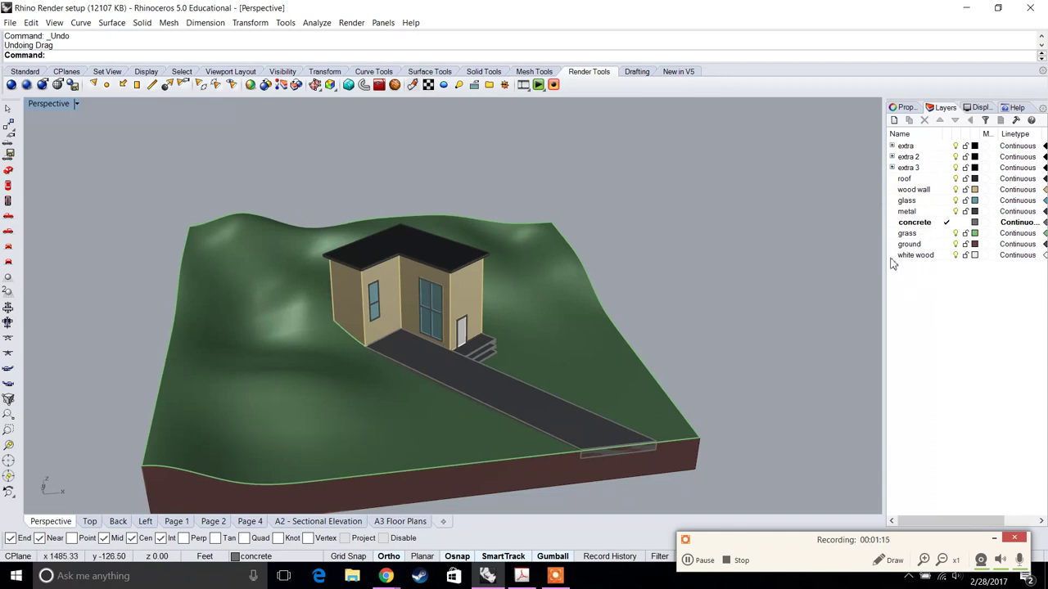
mouse_move(678, 267)
right_down()
mouse_move(671, 283)
mouse_move(594, 226)
mouse_move(683, 270)
right_up()
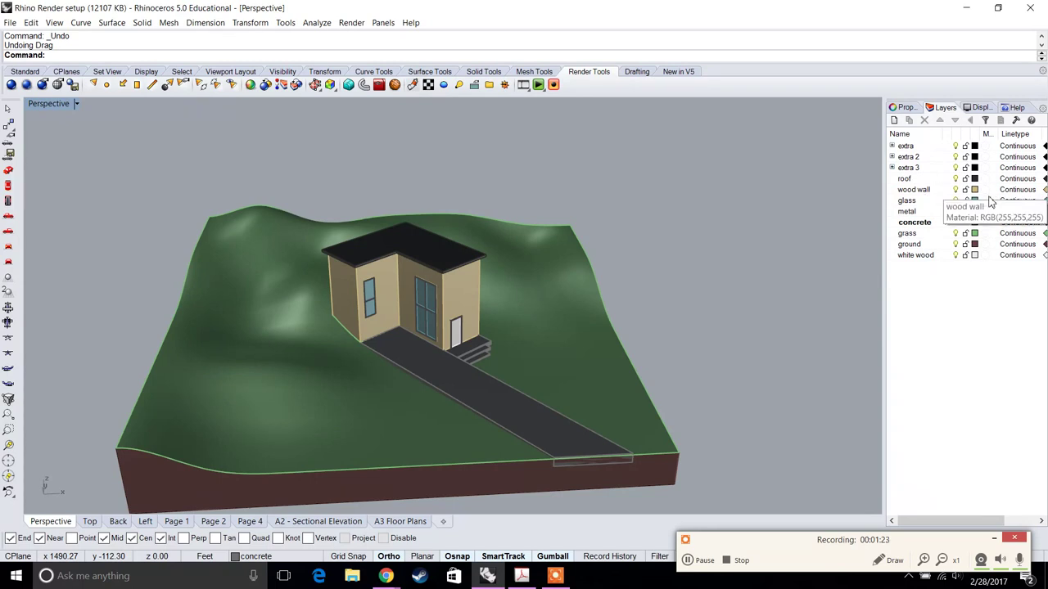
right_drag(651, 233, 720, 207)
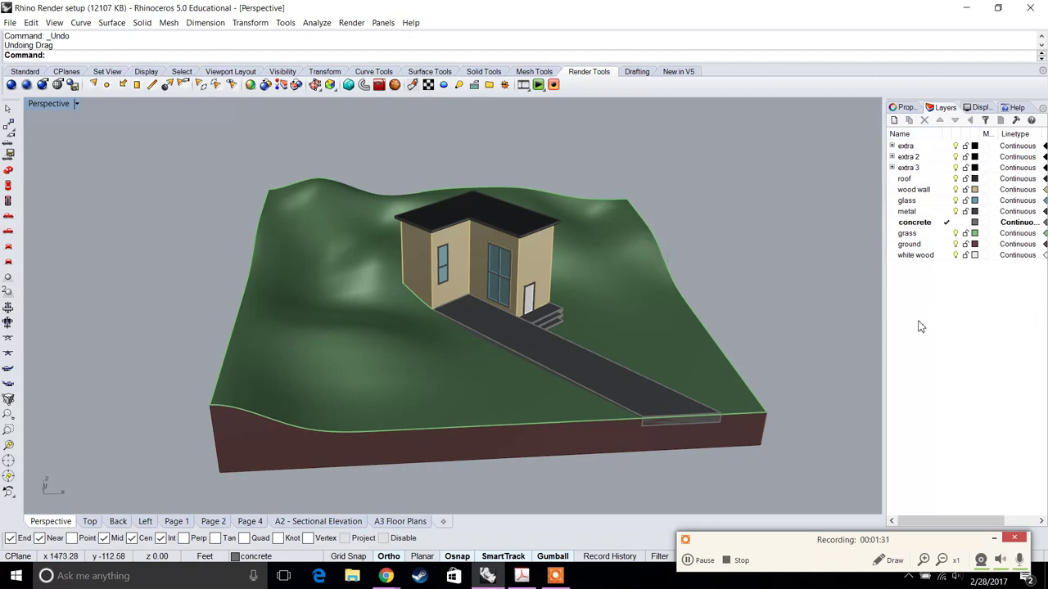
drag(921, 326, 890, 172)
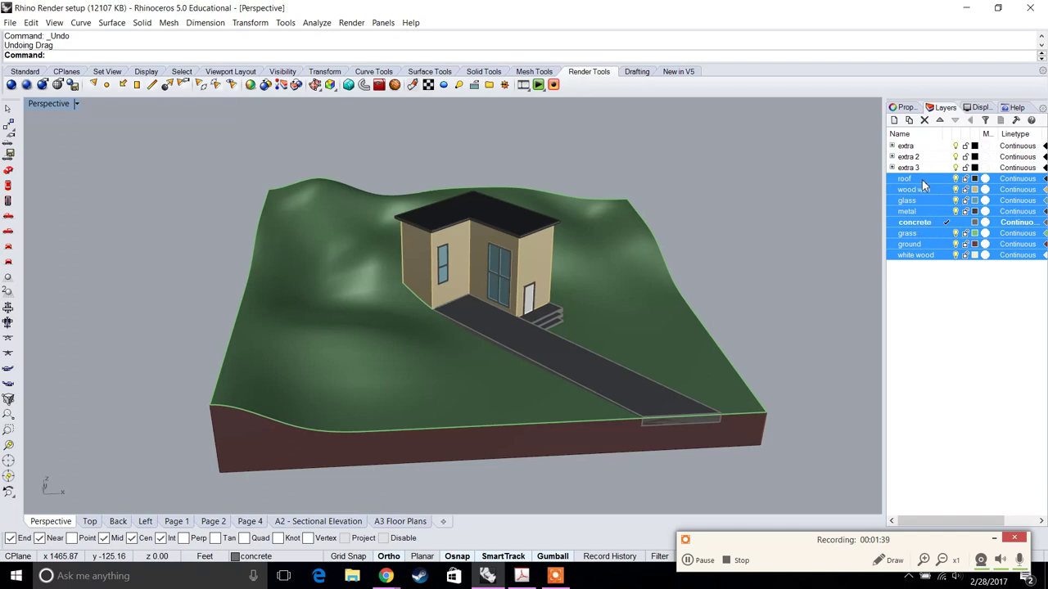
Switch to Microsoft Edge, search Bing Images for "brick texture map" and open the first brick image
click(318, 576)
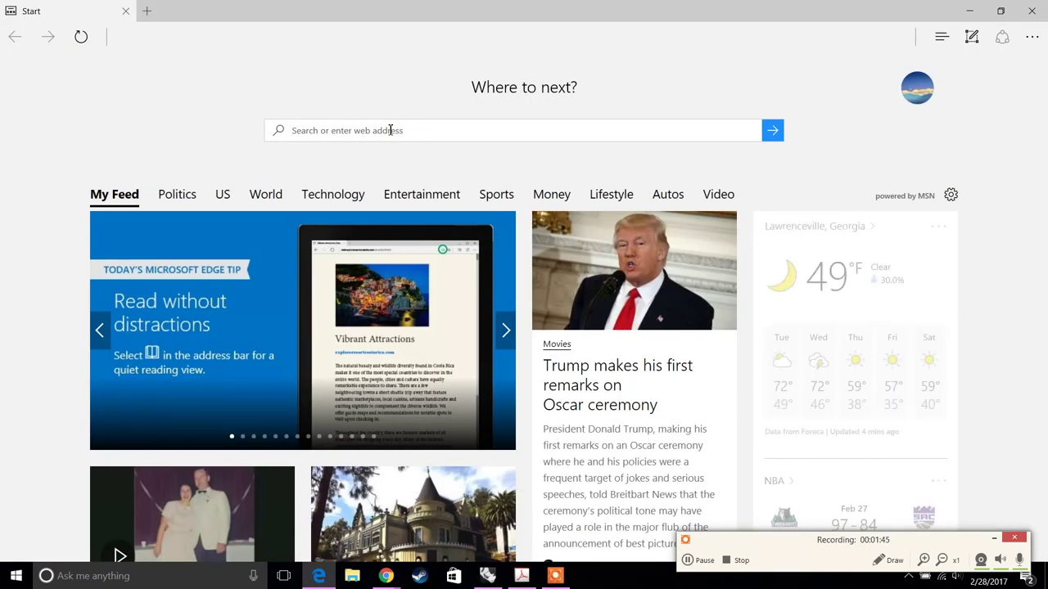
text(brick m)
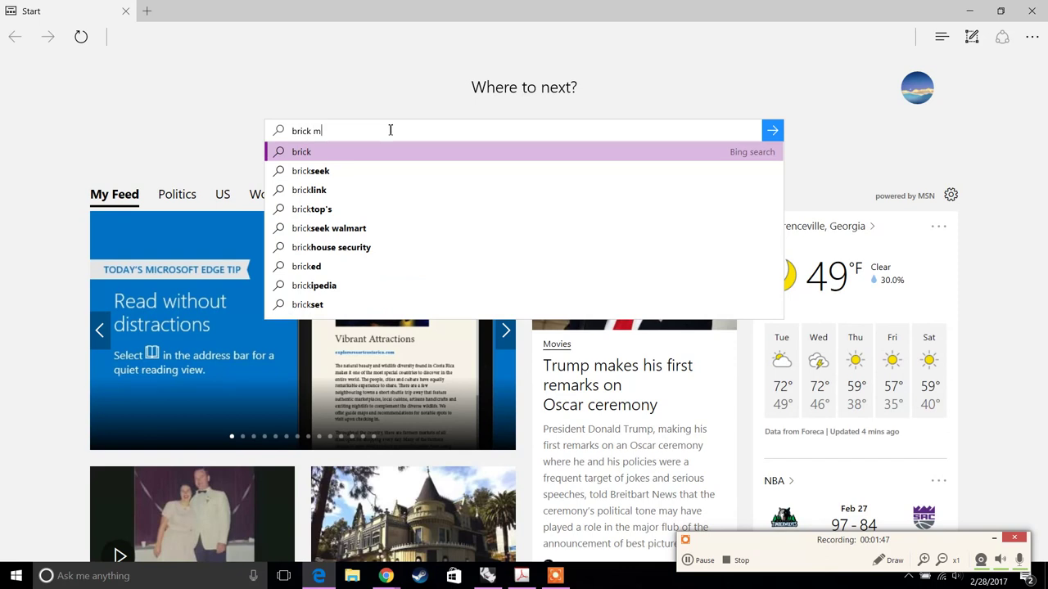
key(BackSpace)
text(texture )
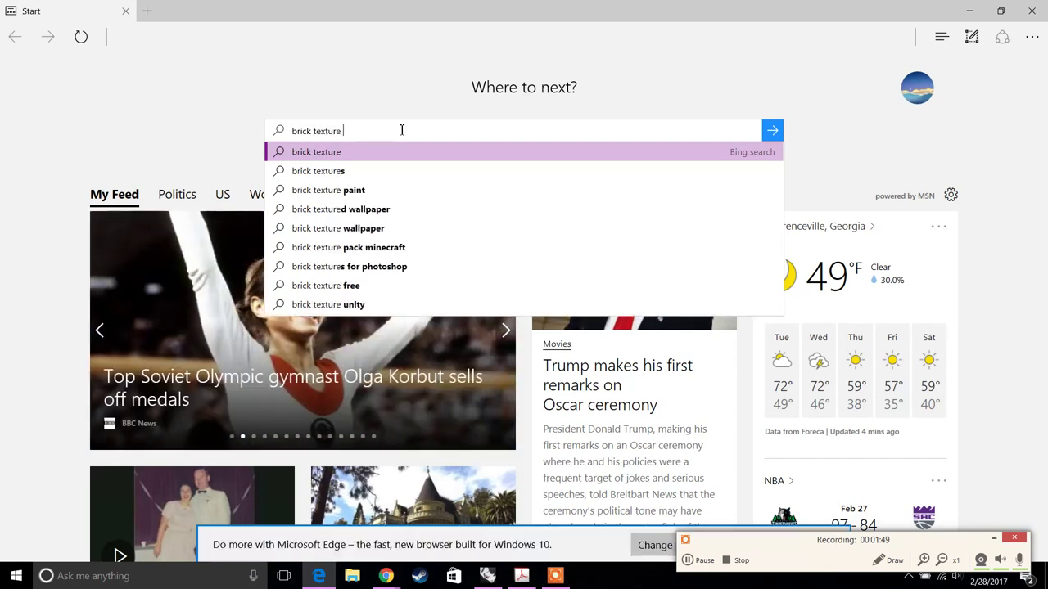
text(map)
key(Return)
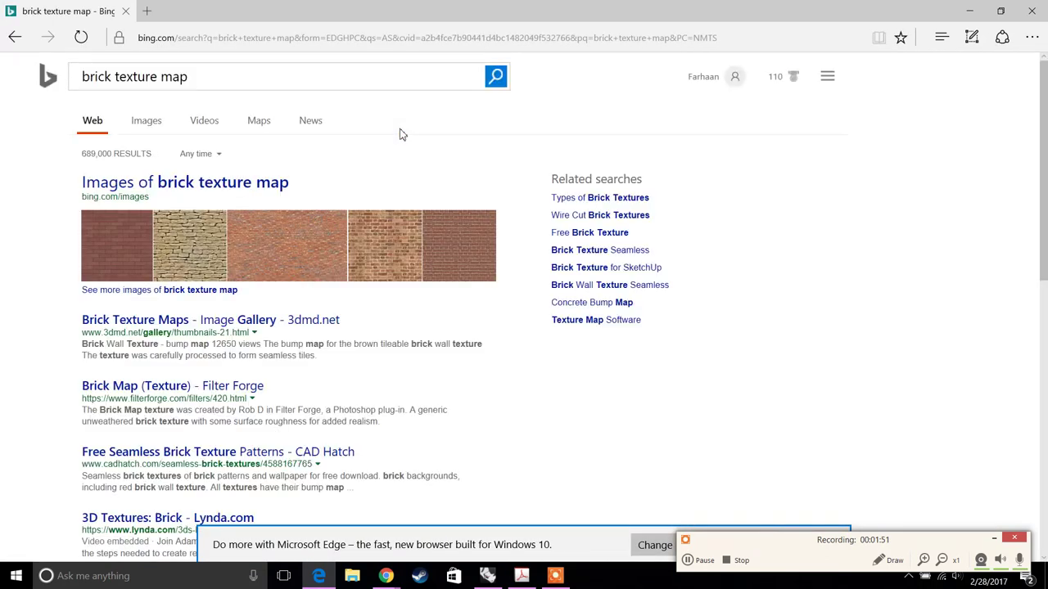
click(146, 120)
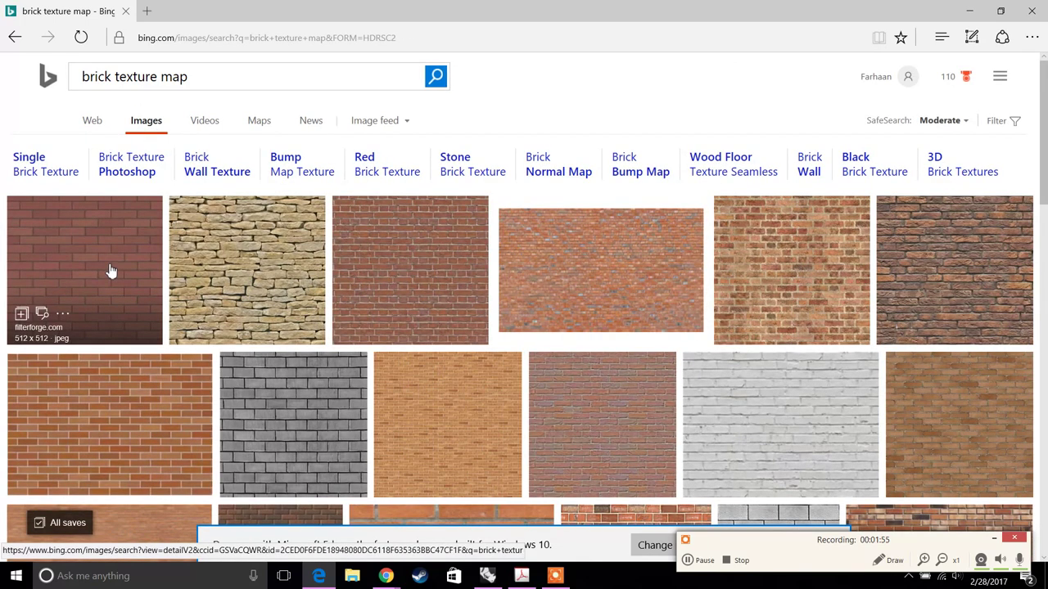
click(111, 271)
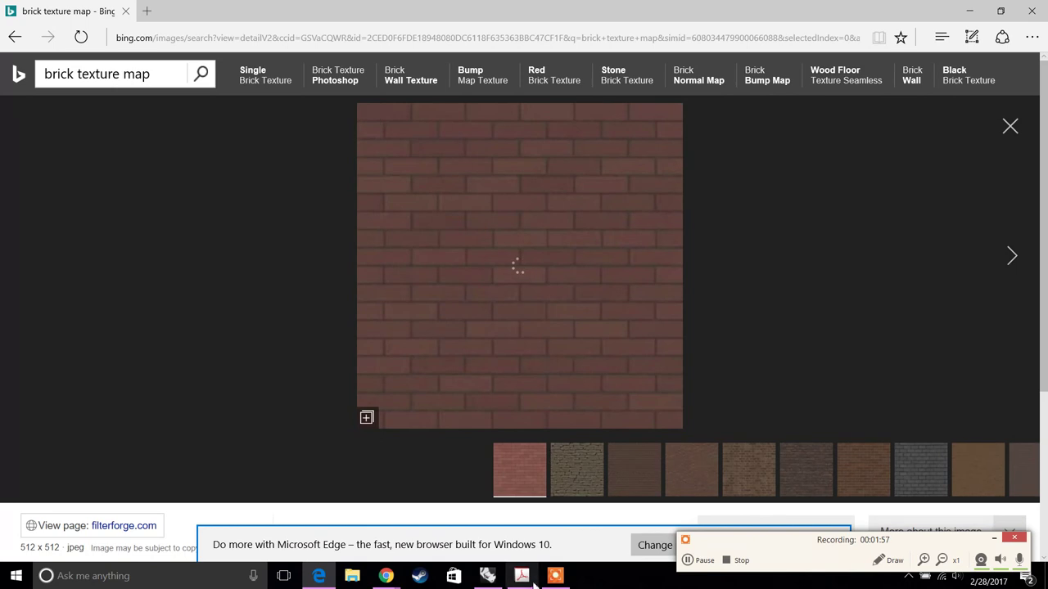
Switch back to Rhino, highlight the white wood layer and examine the house's front walls, windows and door up close
click(488, 577)
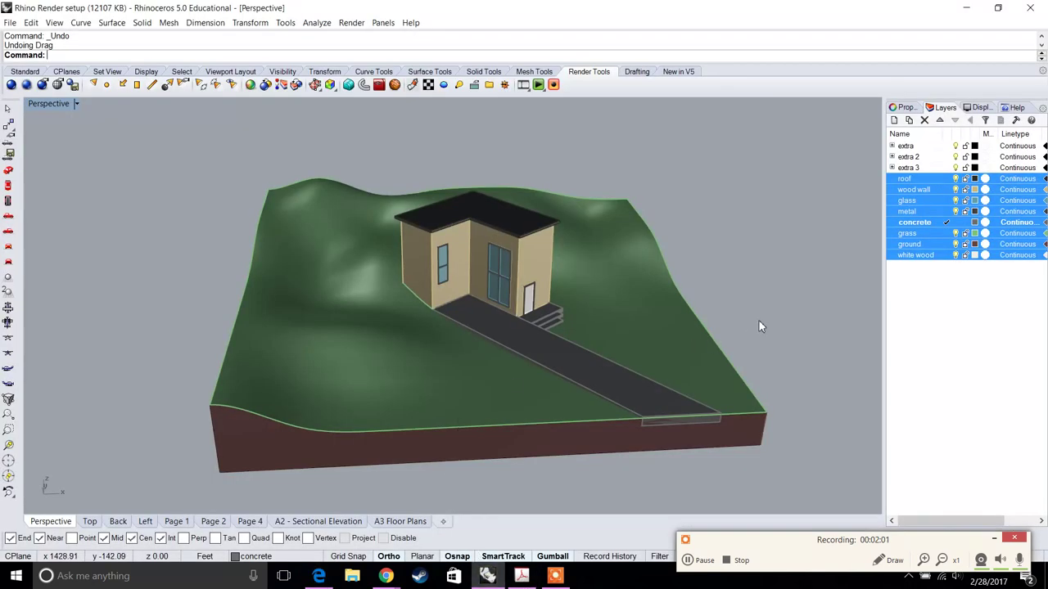
click(912, 254)
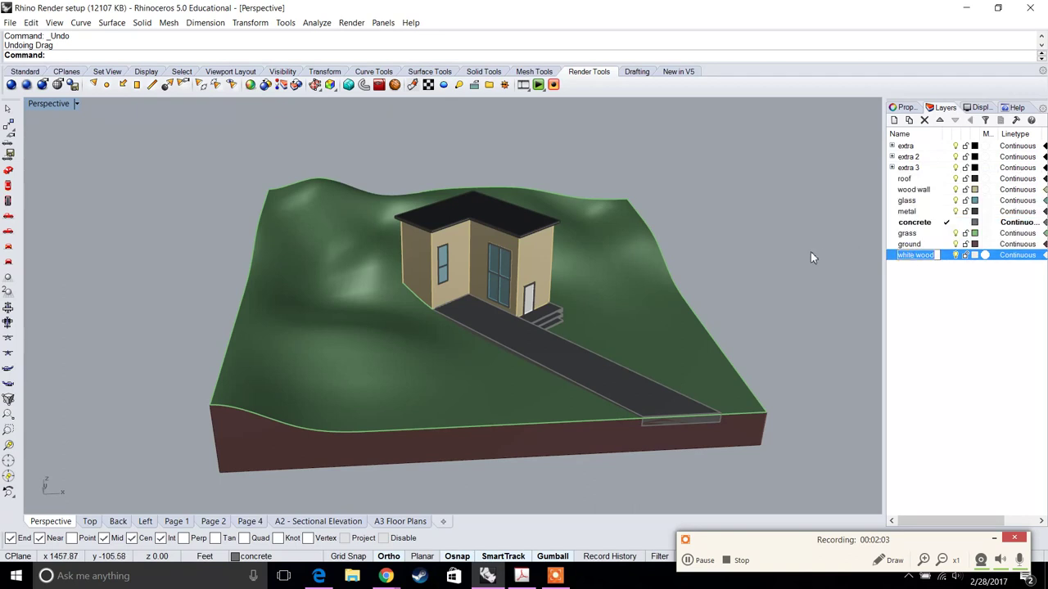
right_drag(810, 258, 792, 238)
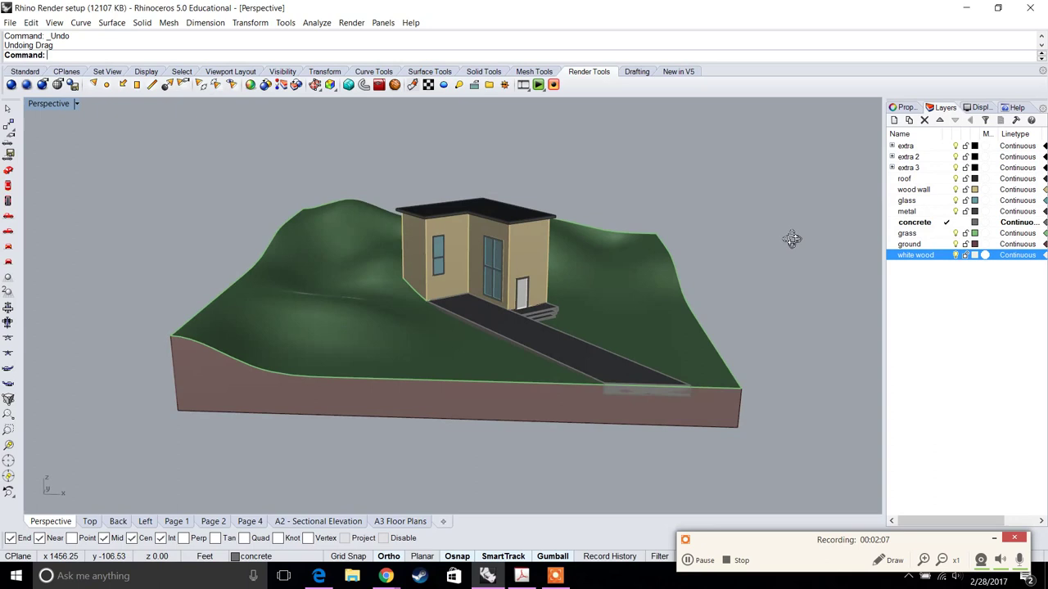
scroll(446, 286, up, 6)
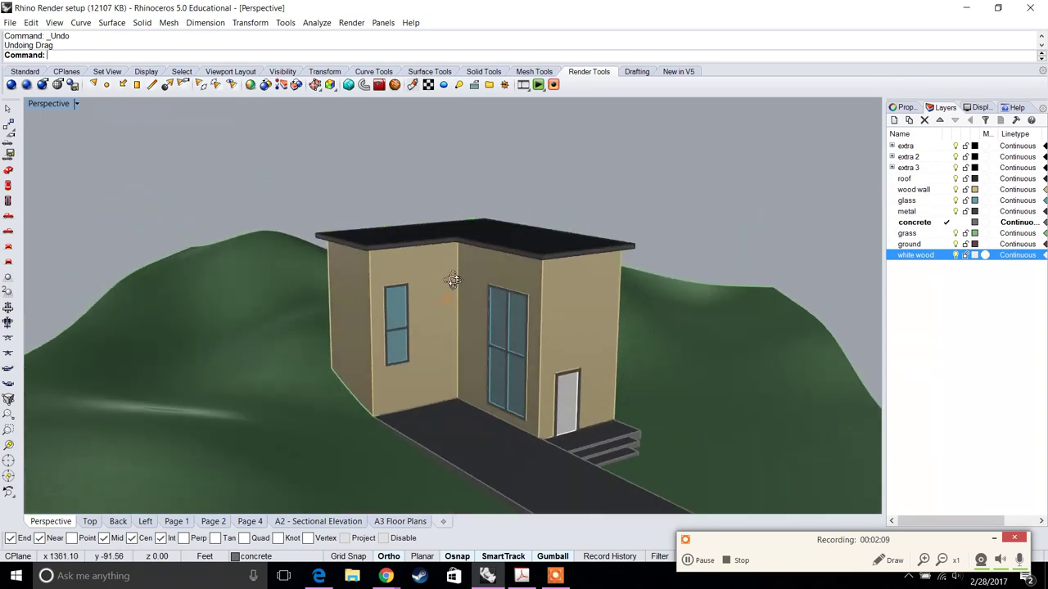
right_drag(453, 280, 484, 236)
scroll(486, 237, up, 2)
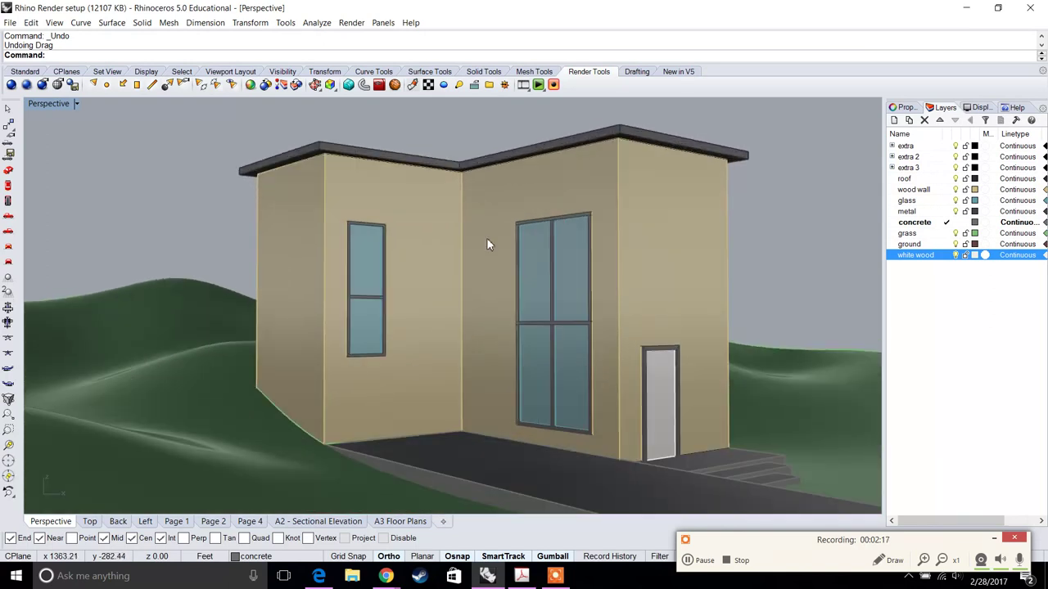
scroll(486, 237, down, 3)
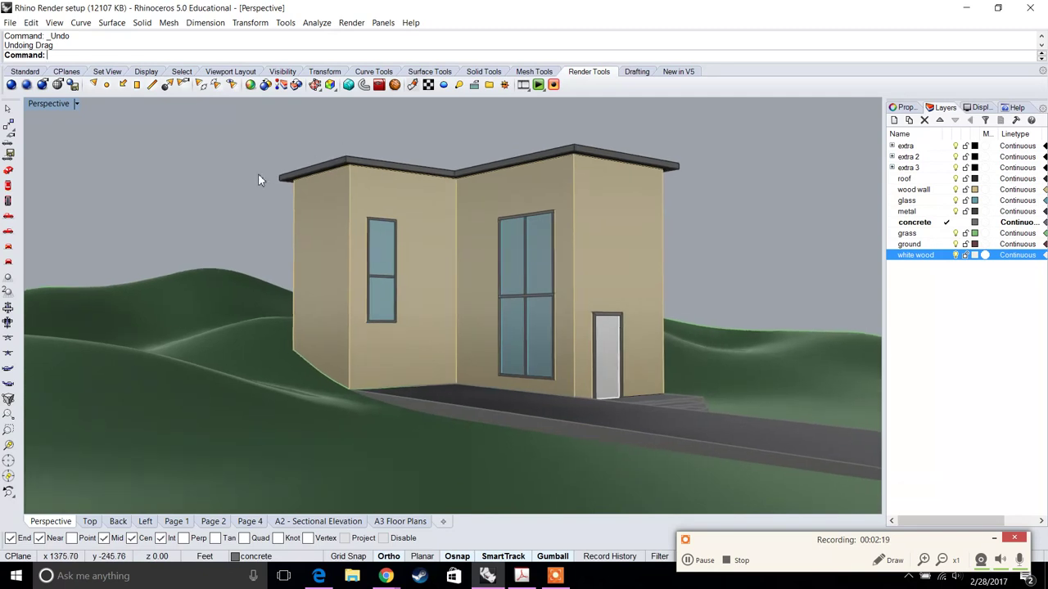
Change the wood wall layer's color to purple (RGB 169, 28, 169)
click(974, 190)
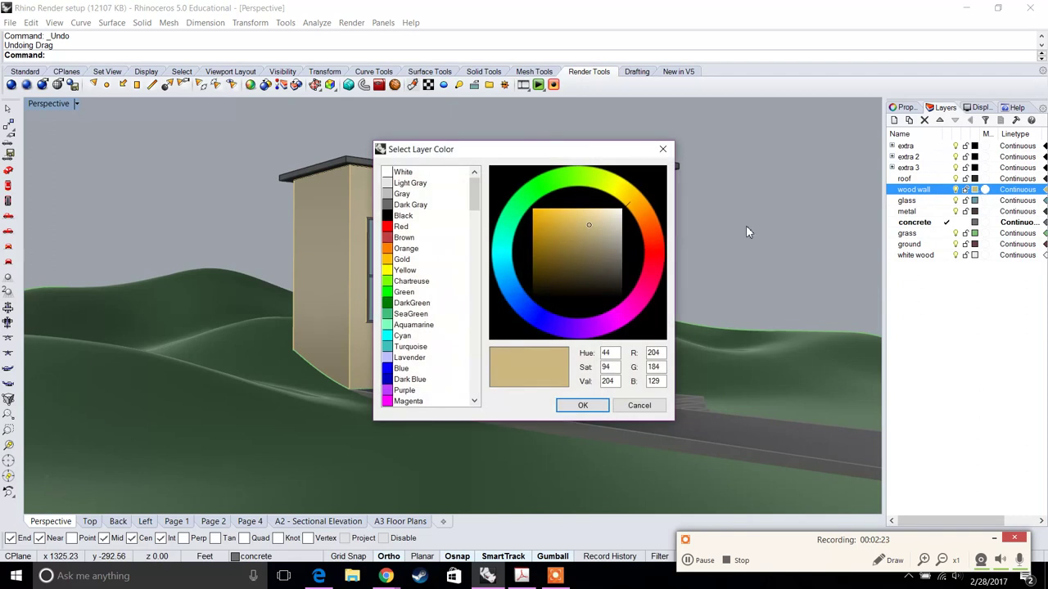
click(548, 240)
click(615, 318)
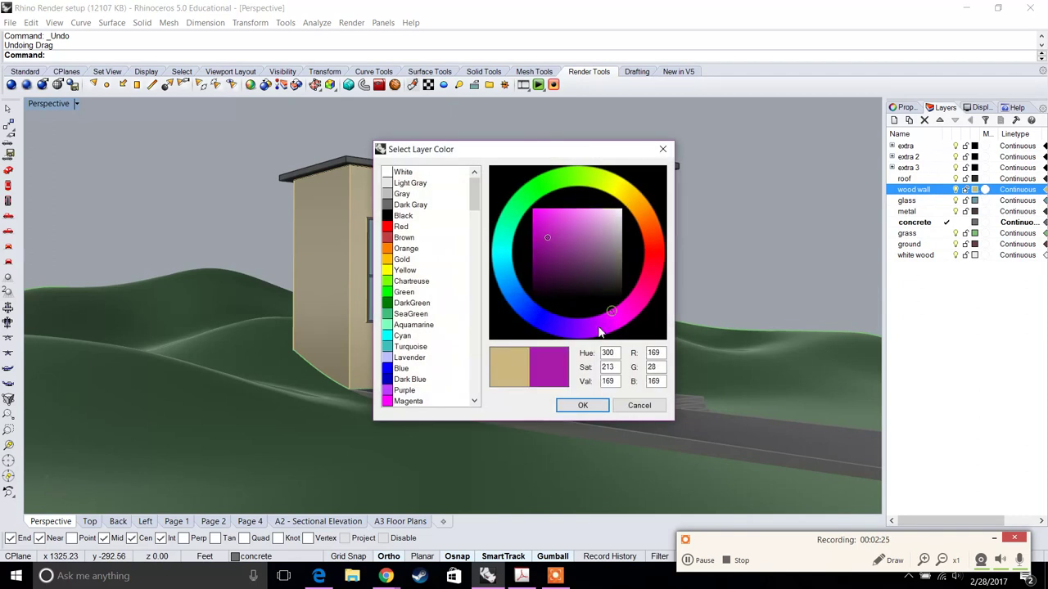
click(582, 406)
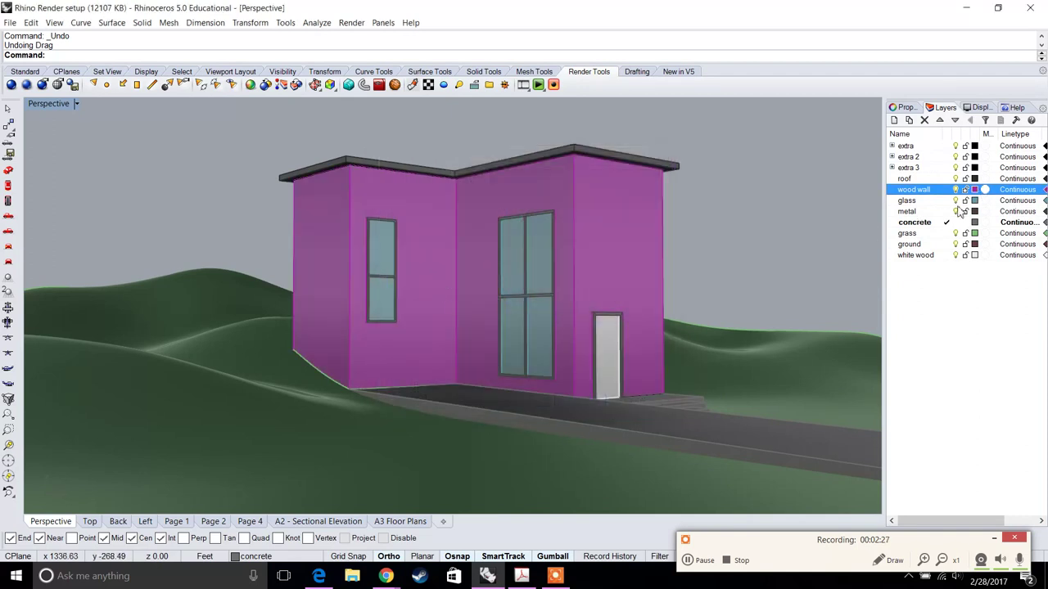
Change the wood wall layer's color to a pale, muted yellow
click(976, 189)
click(617, 194)
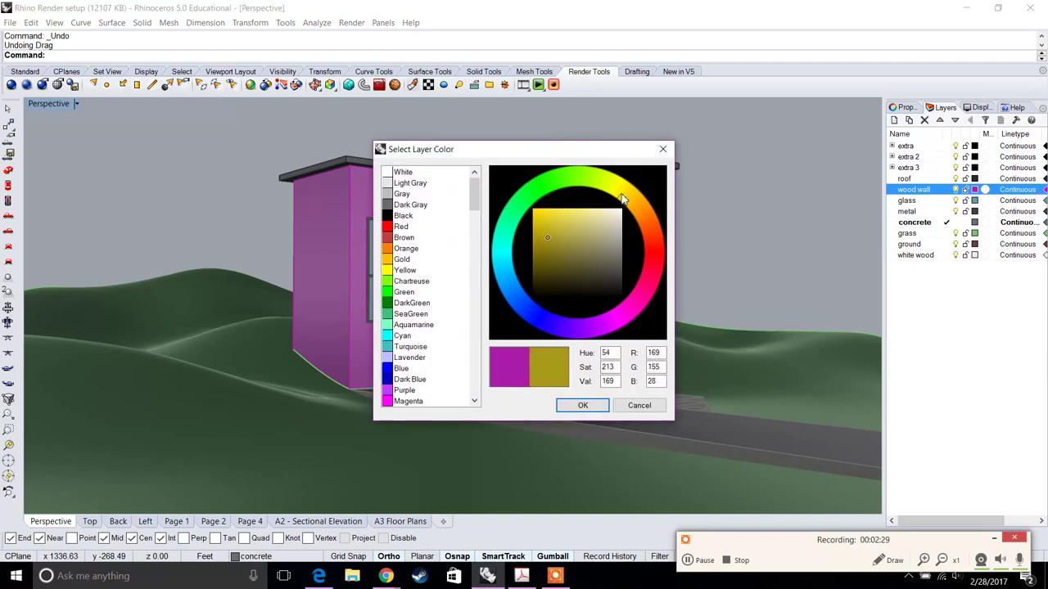
click(583, 405)
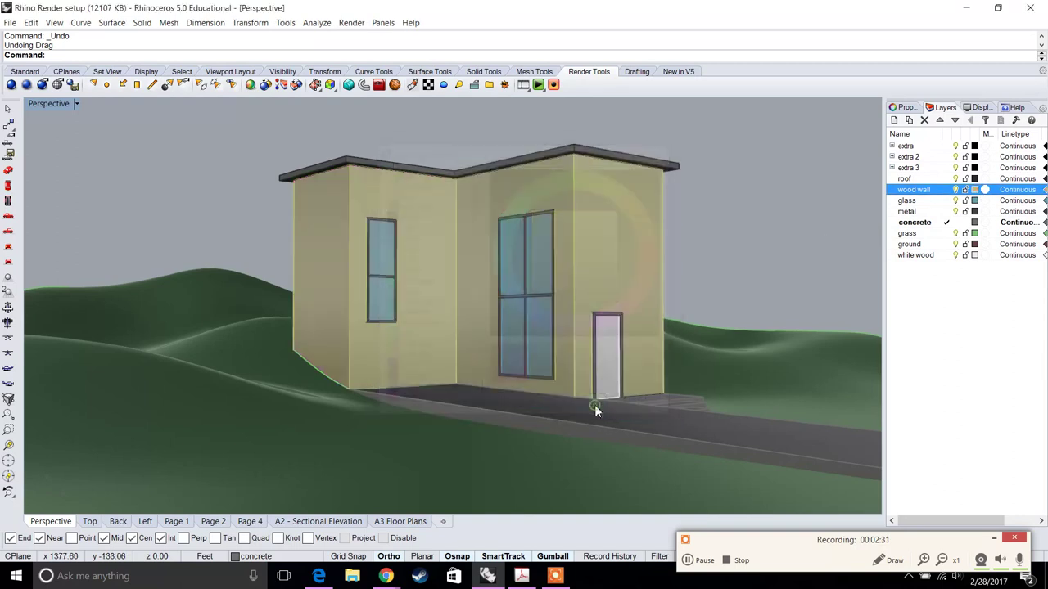
scroll(564, 307, up, 2)
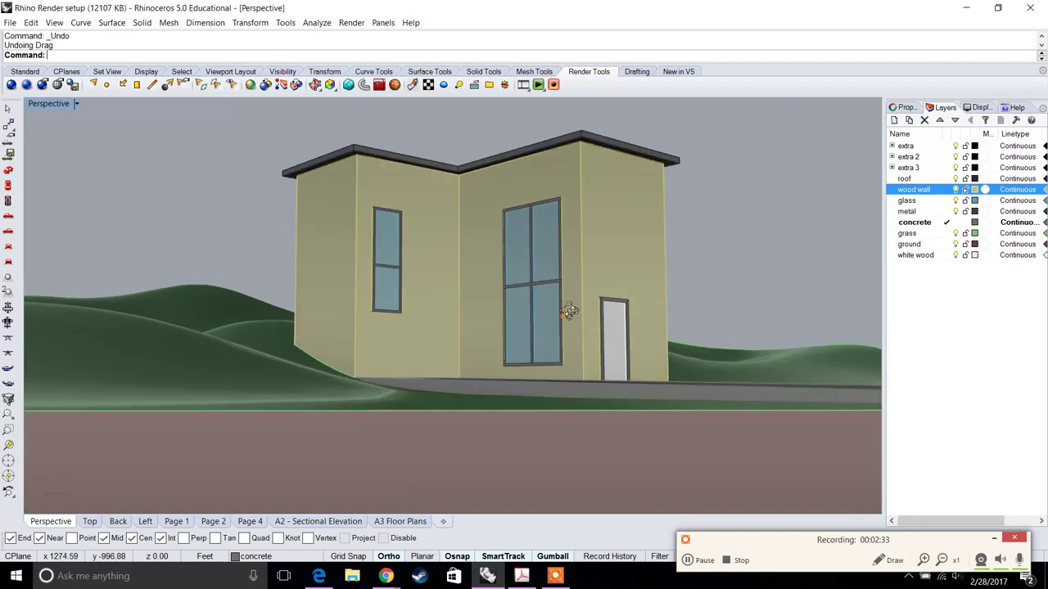
Frame the house's front from the driveway side and save the perspective viewport as a named view called "Render View 1"
scroll(568, 318, down, 2)
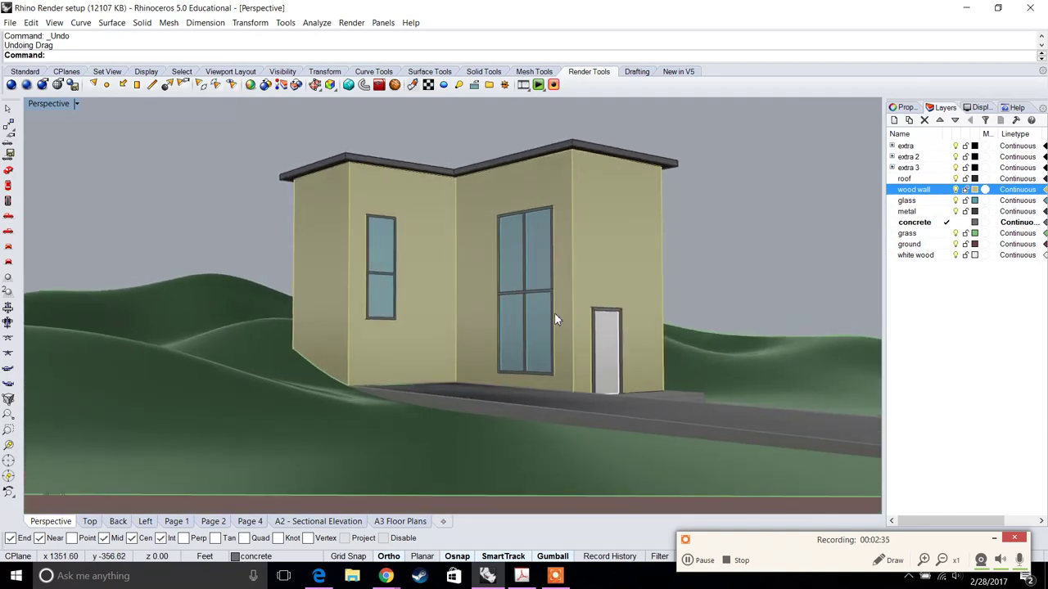
right_drag(555, 312, 529, 319)
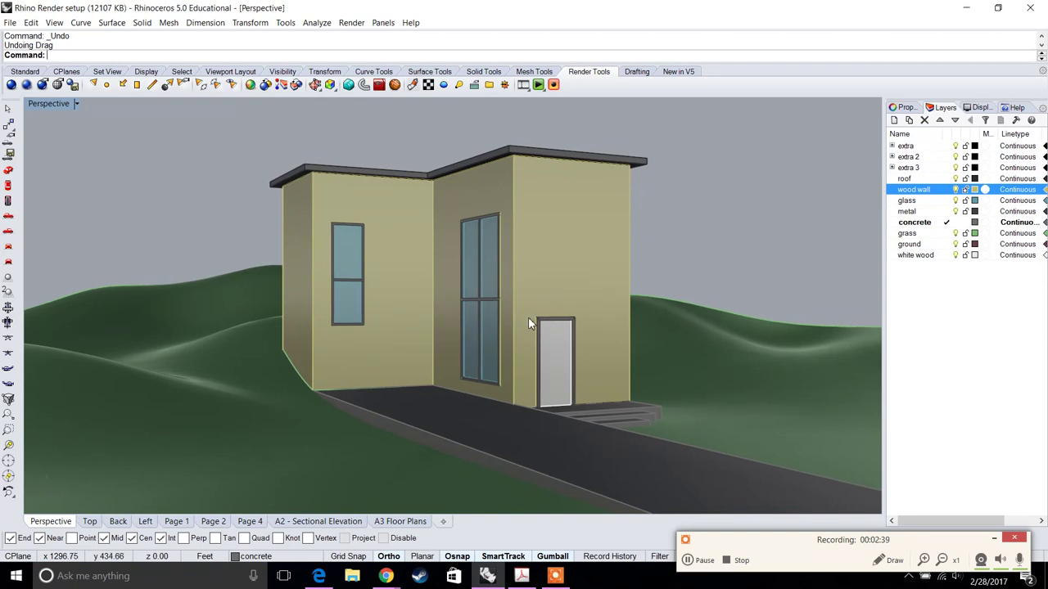
click(75, 107)
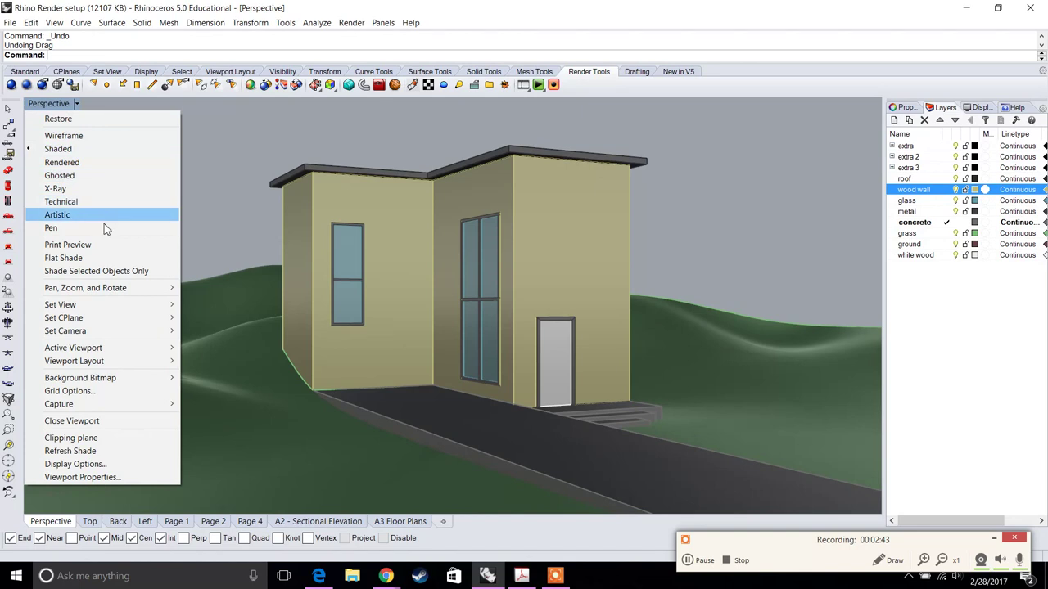
mouse_move(114, 306)
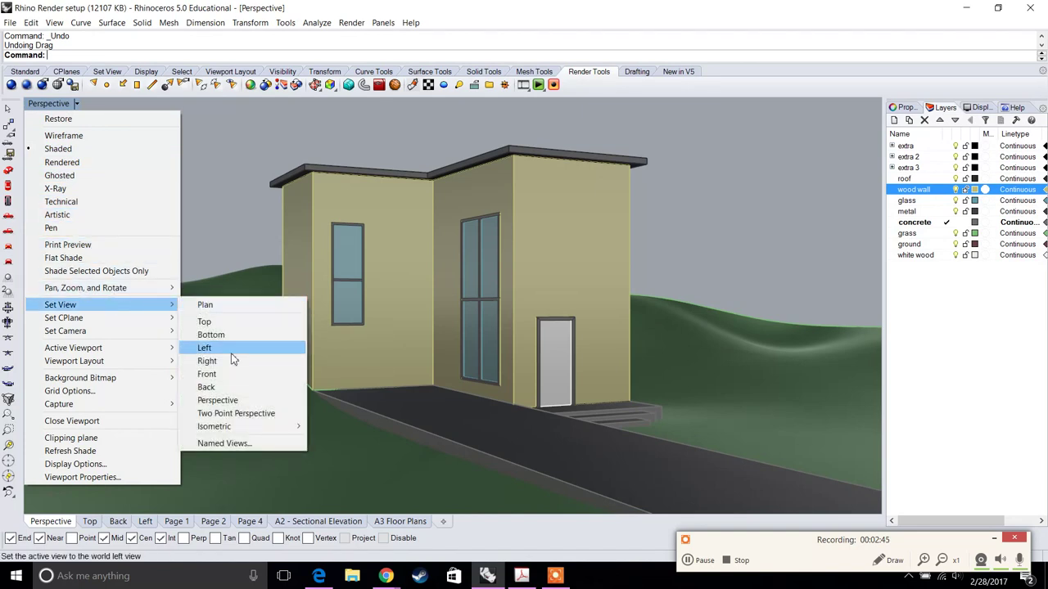
click(239, 442)
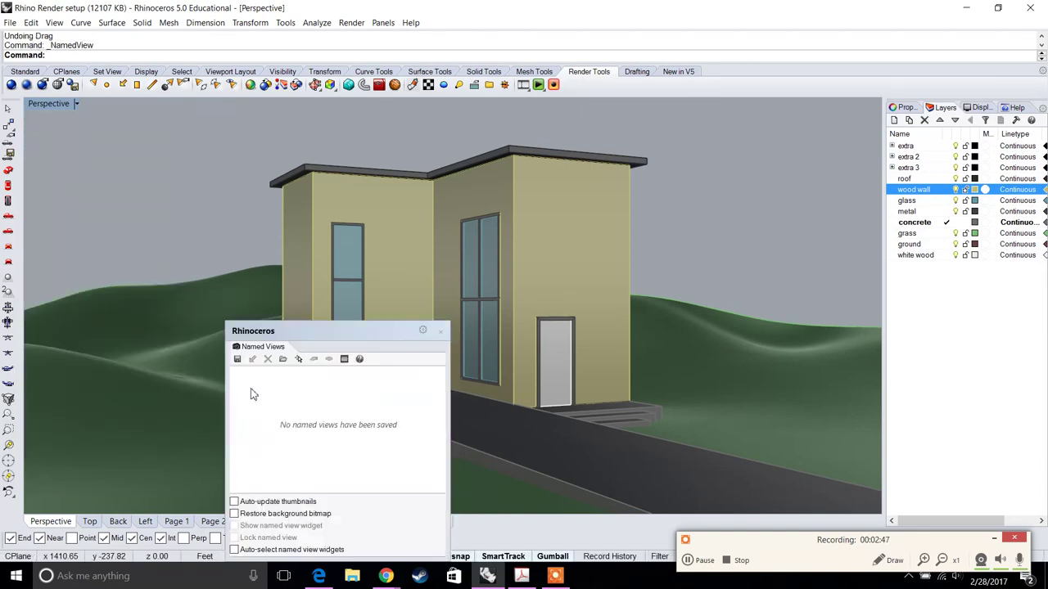
click(237, 360)
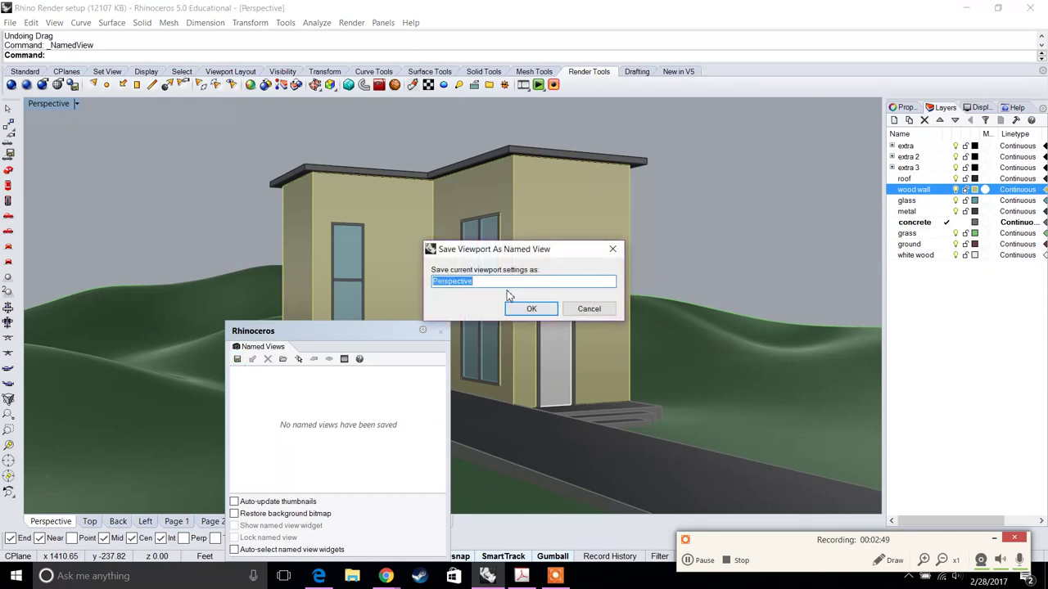
text(Render View 1)
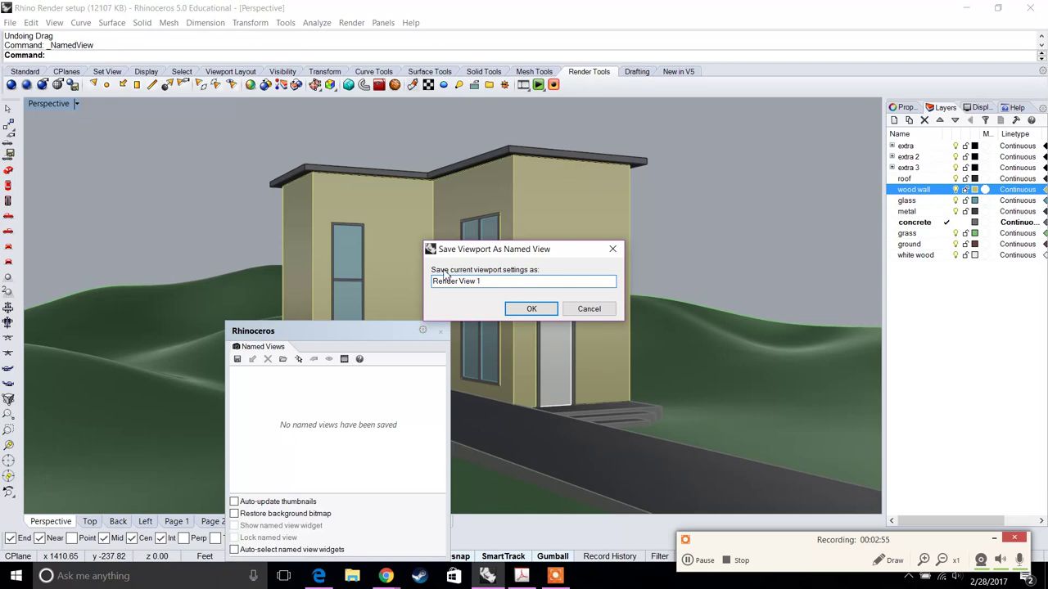
click(531, 308)
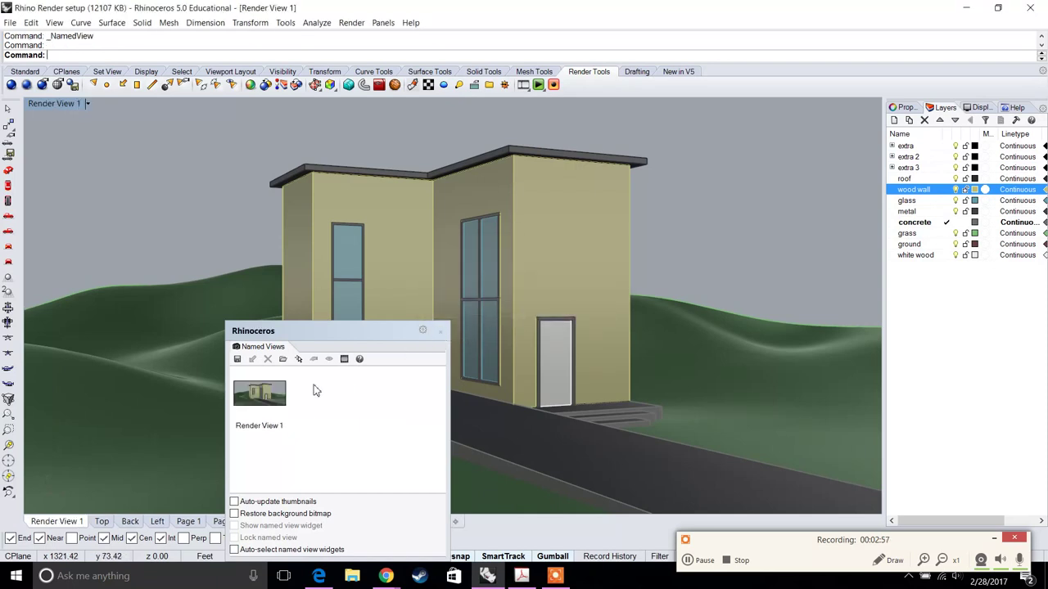
click(440, 332)
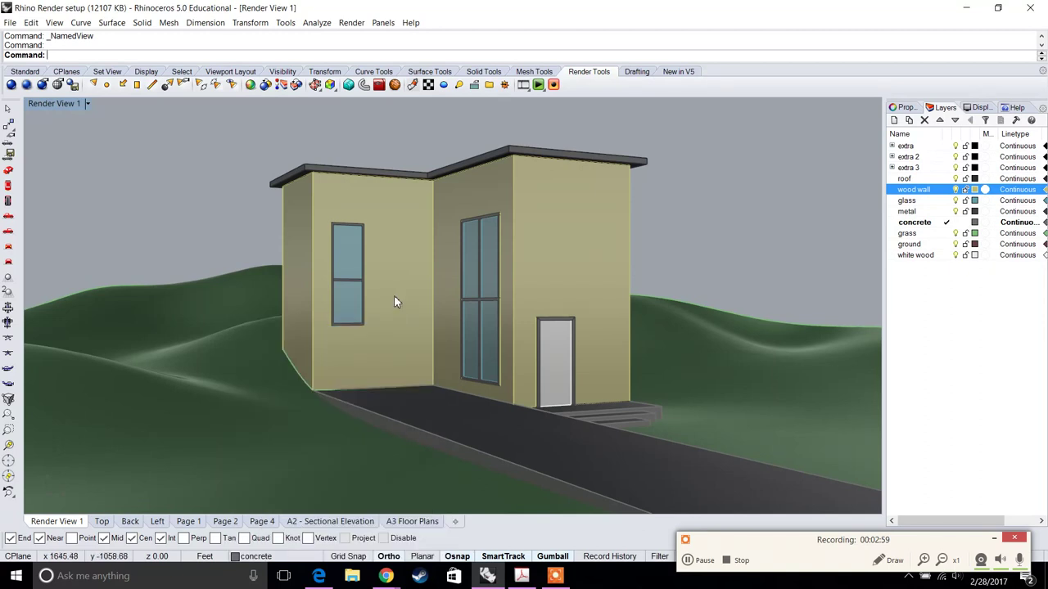
Zoom out from the house and restore the saved named view Render View 1
scroll(393, 295, down, 5)
click(88, 104)
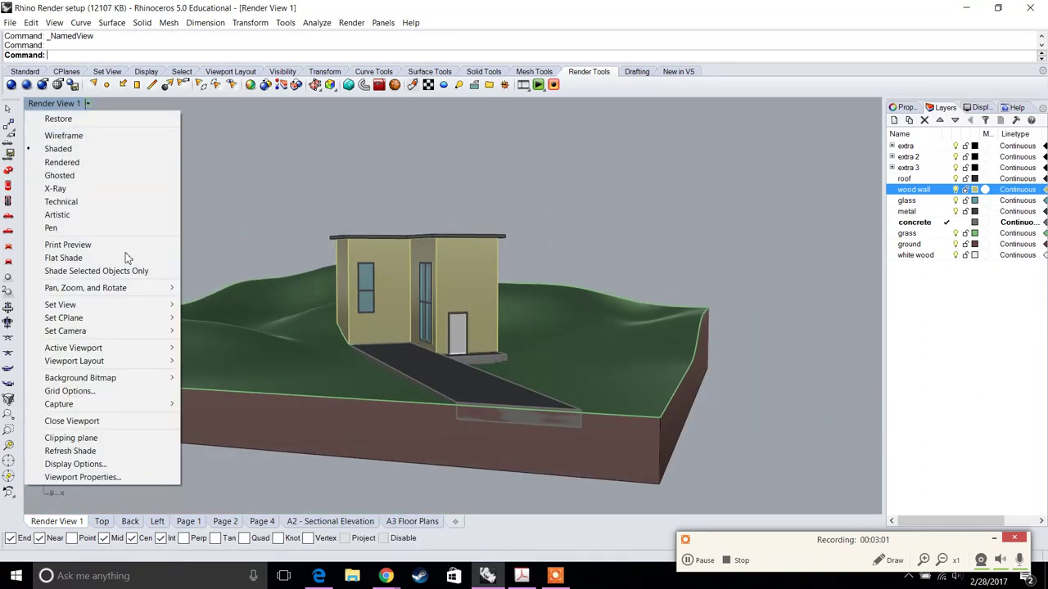
mouse_move(123, 304)
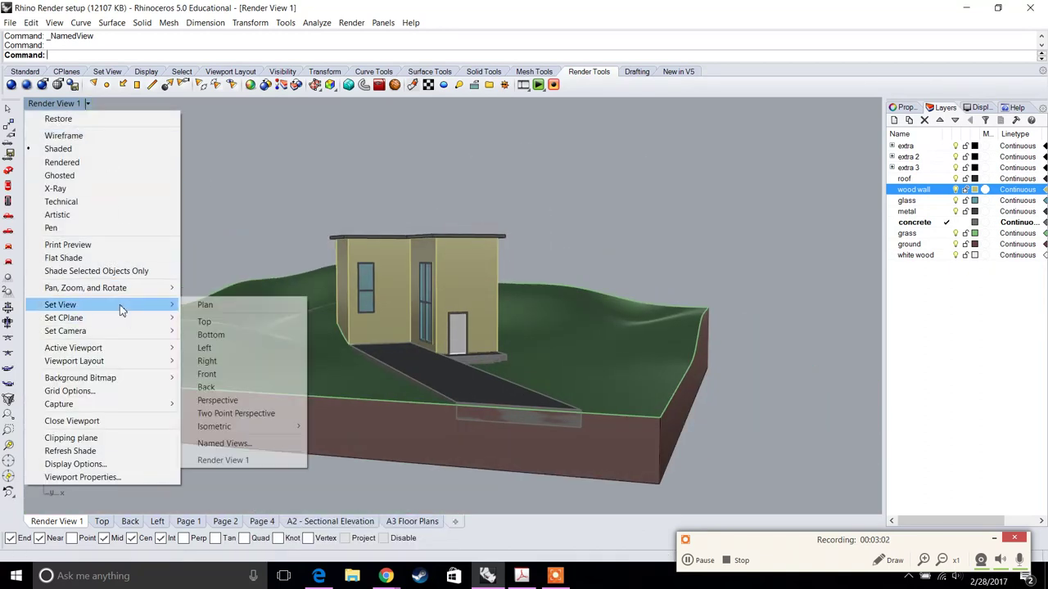
click(229, 459)
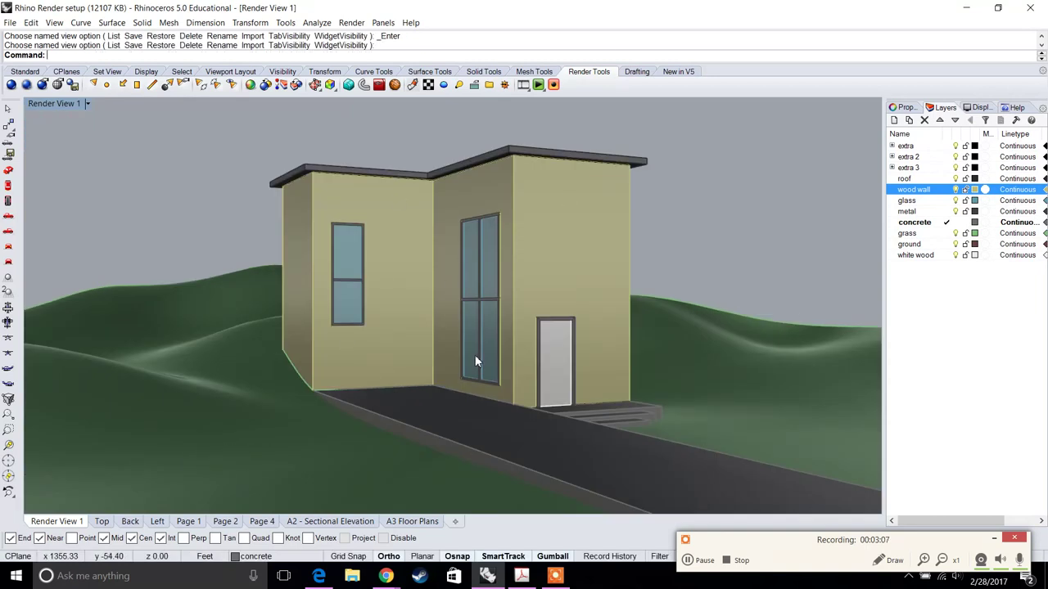
click(386, 575)
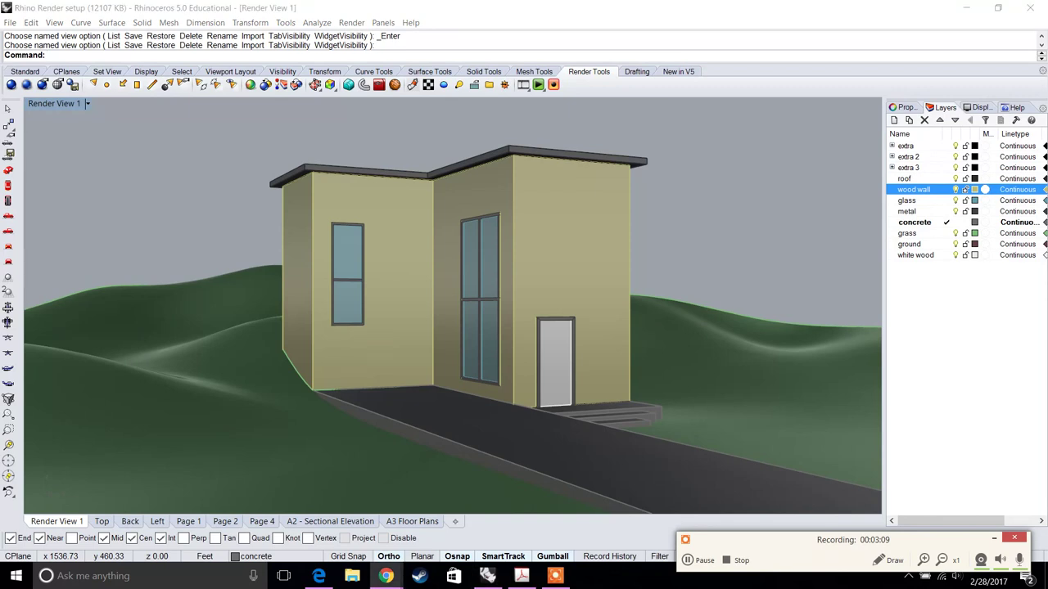
click(962, 363)
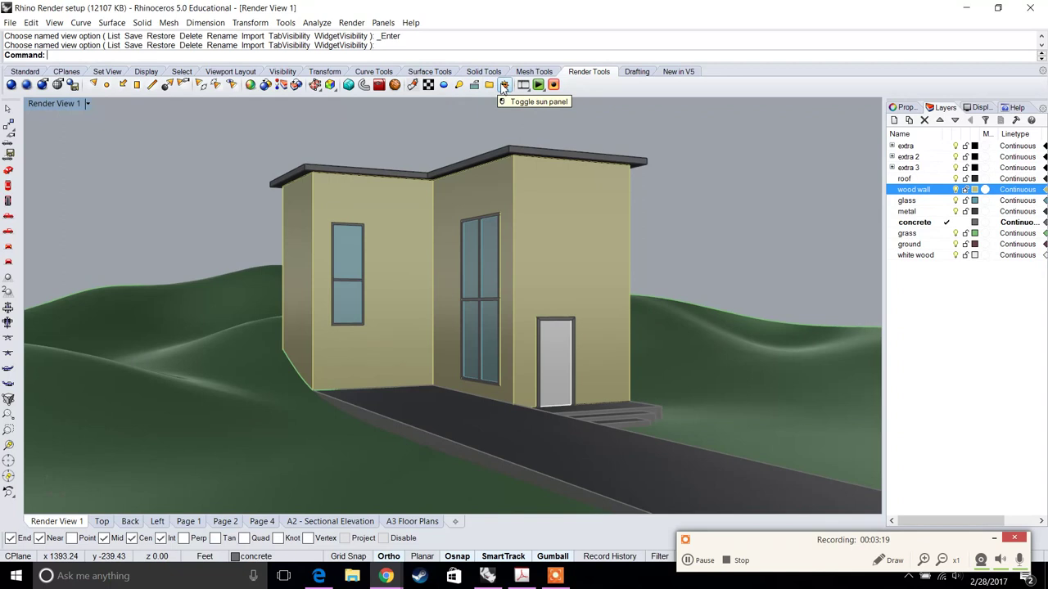
Show the list of scene lights and set the Render View 1 viewport to the Rendered display mode
click(458, 86)
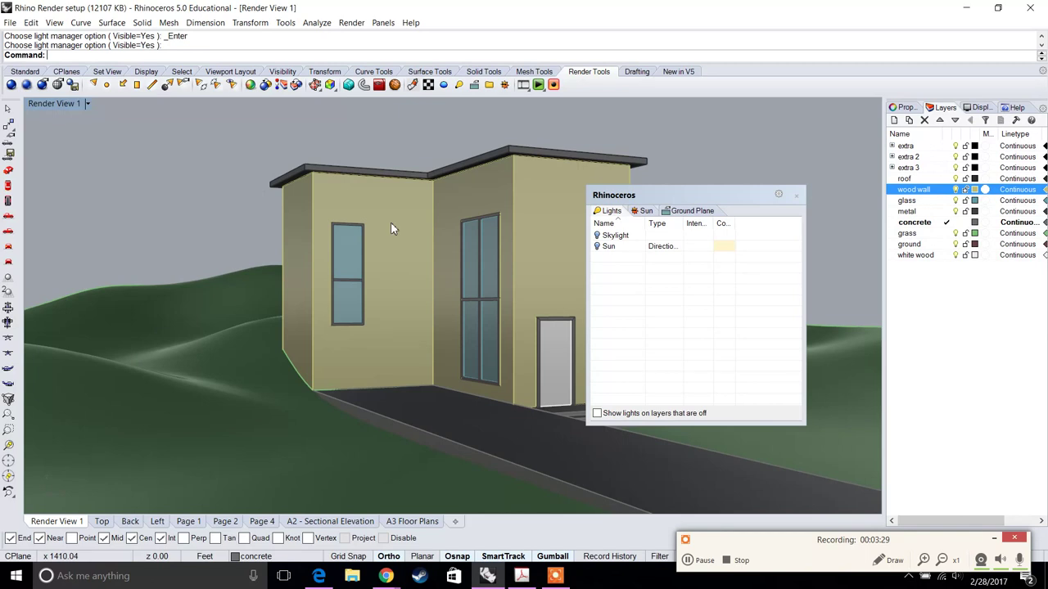
click(87, 104)
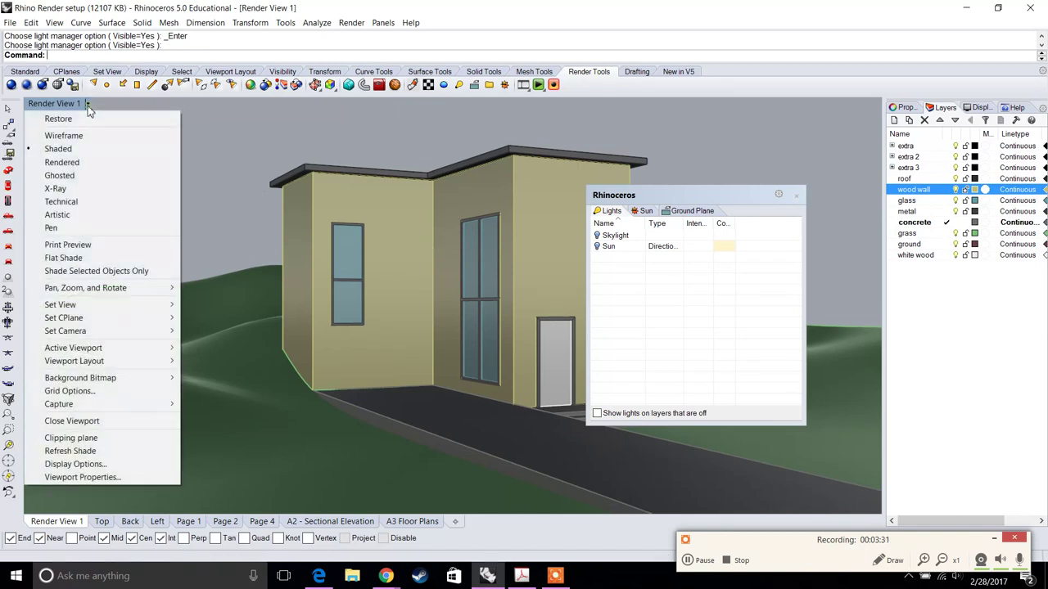
click(57, 159)
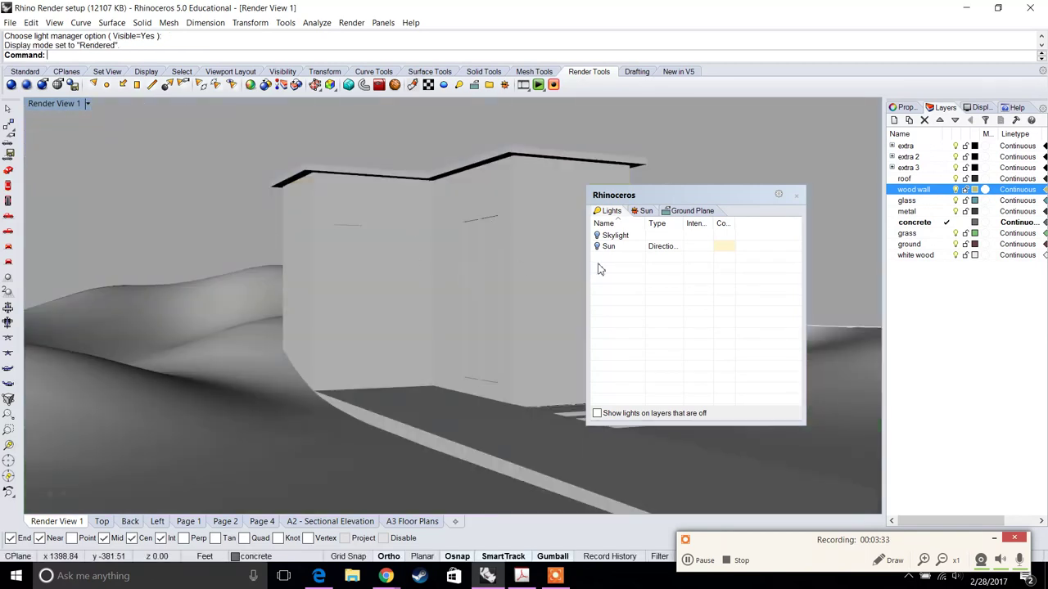
Toggle the skylight on and off again to compare the lighting, and turn on the sun
click(598, 235)
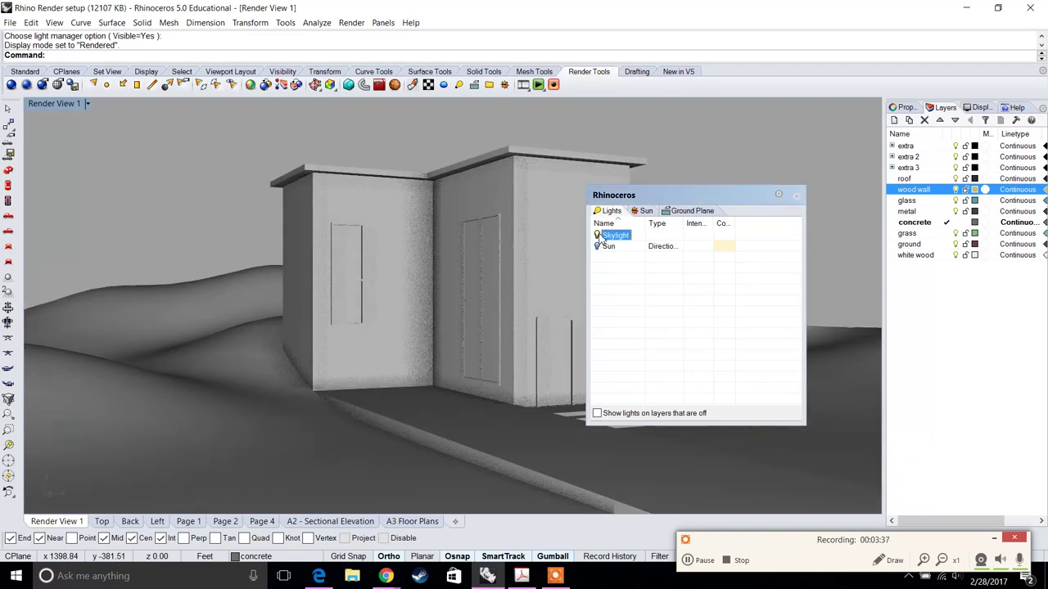
click(599, 236)
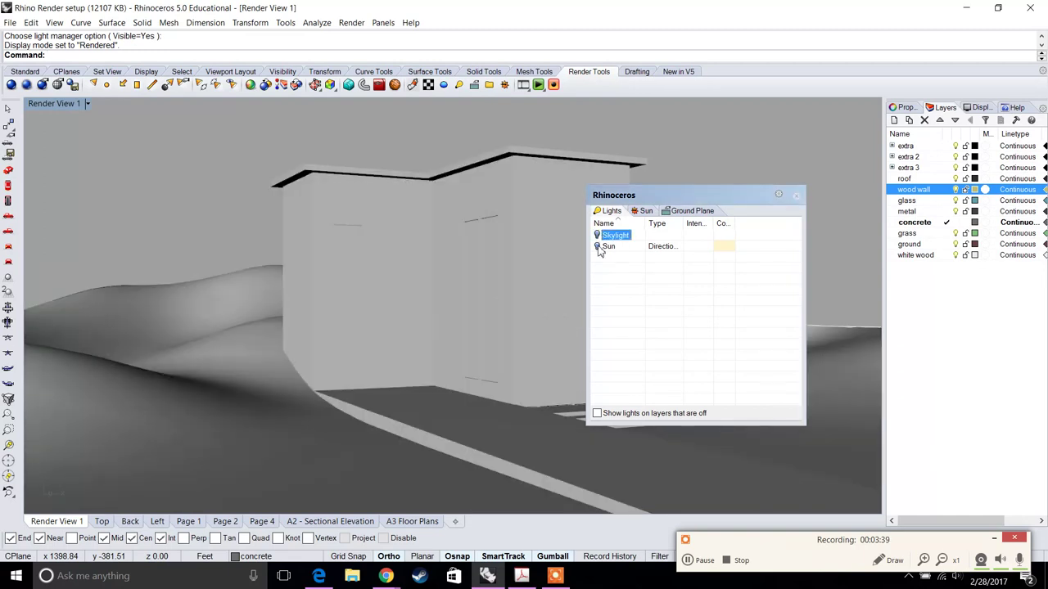
click(598, 247)
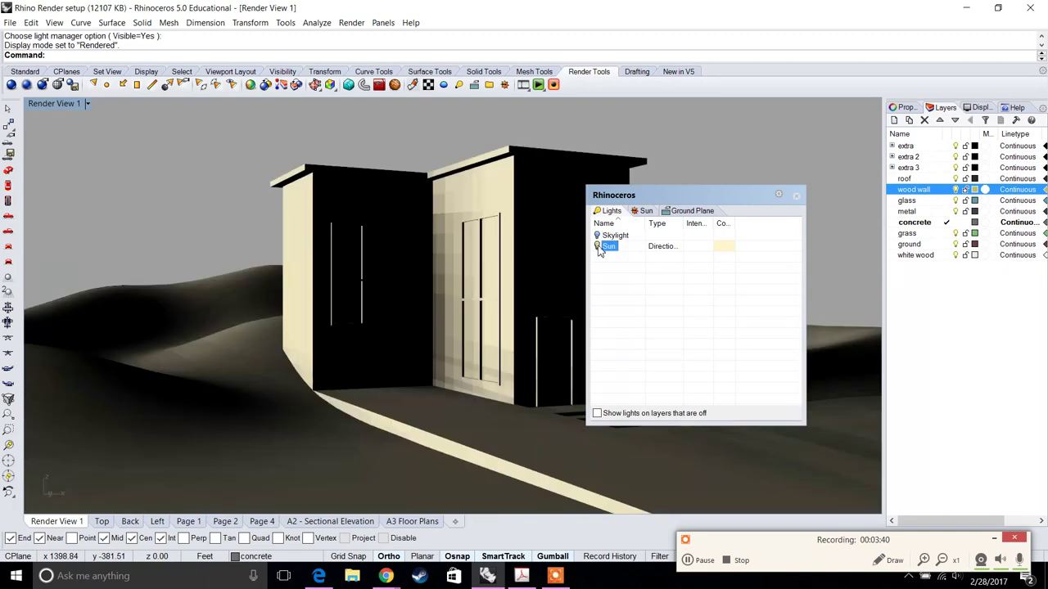
Set the sun's geographic location to the computer's current location in the sun settings
click(647, 213)
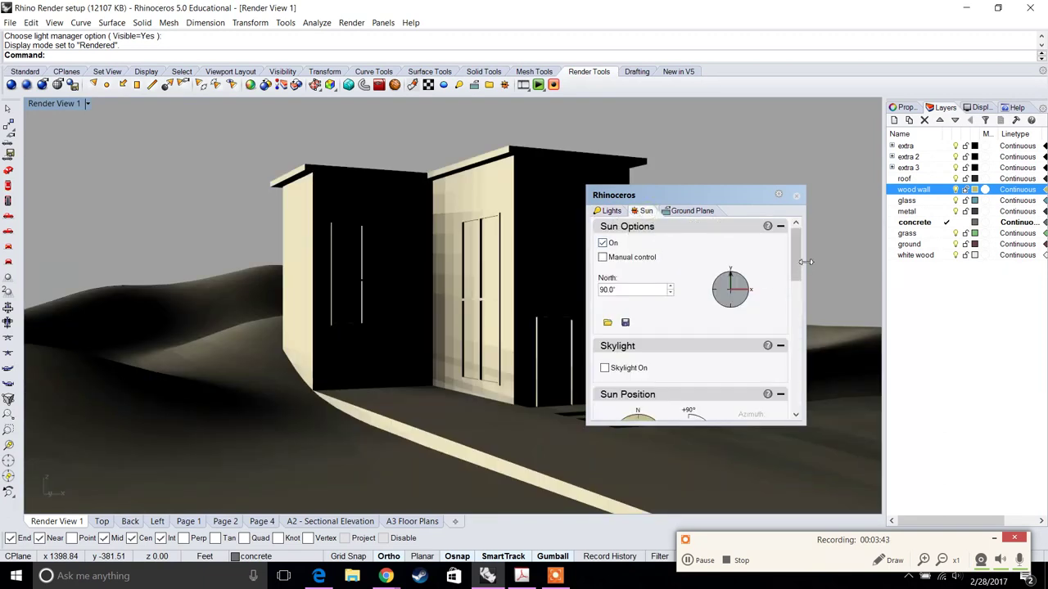
drag(791, 262, 787, 368)
drag(635, 336, 730, 347)
scroll(730, 347, up, 1)
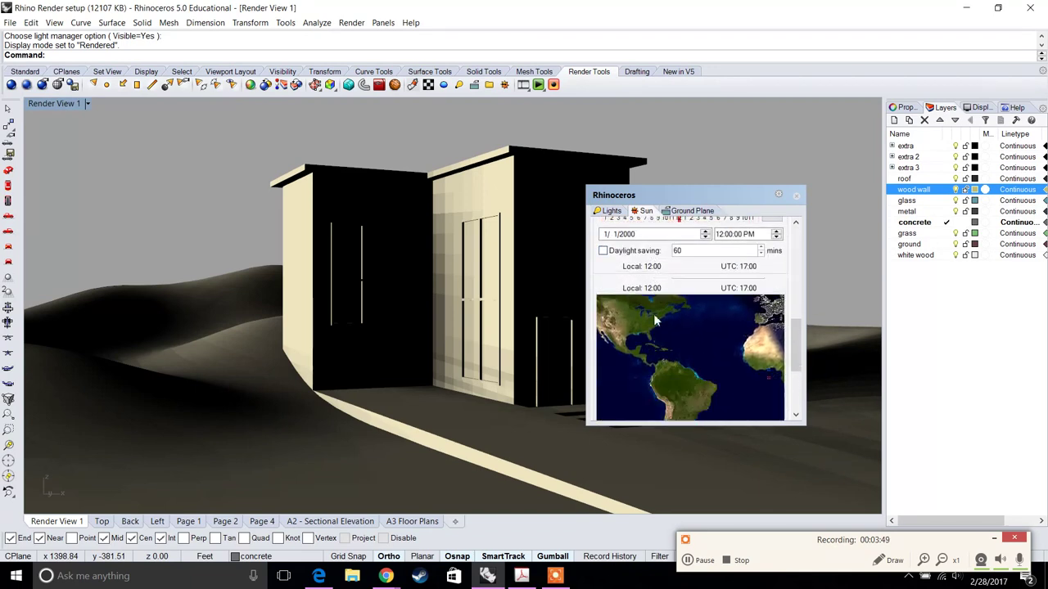
scroll(731, 341, down, 2)
scroll(731, 342, down, 1)
mouse_move(744, 382)
mouse_down()
mouse_move(753, 401)
mouse_move(755, 382)
mouse_up()
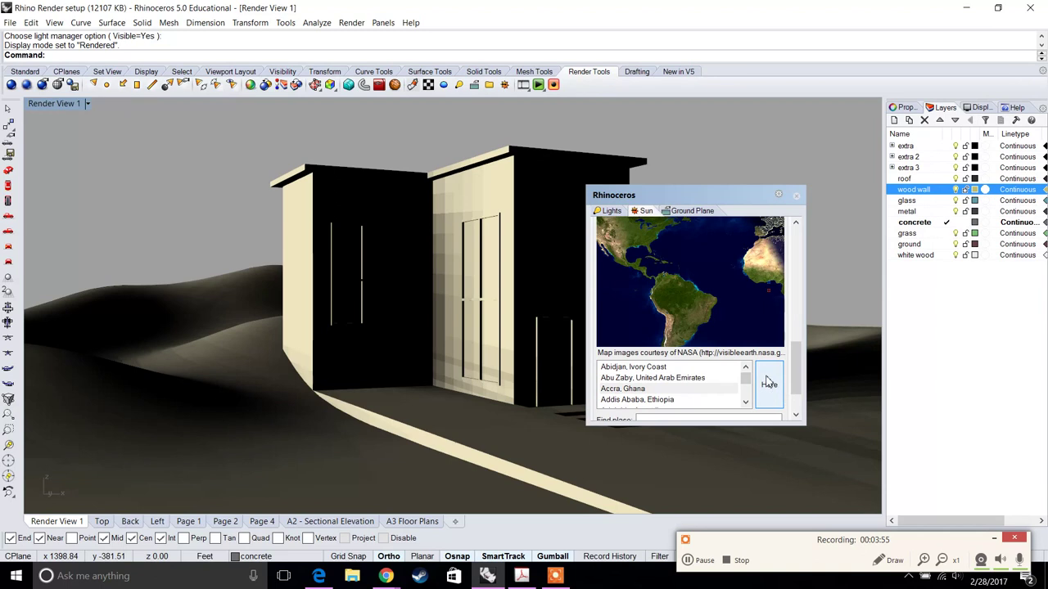
click(767, 379)
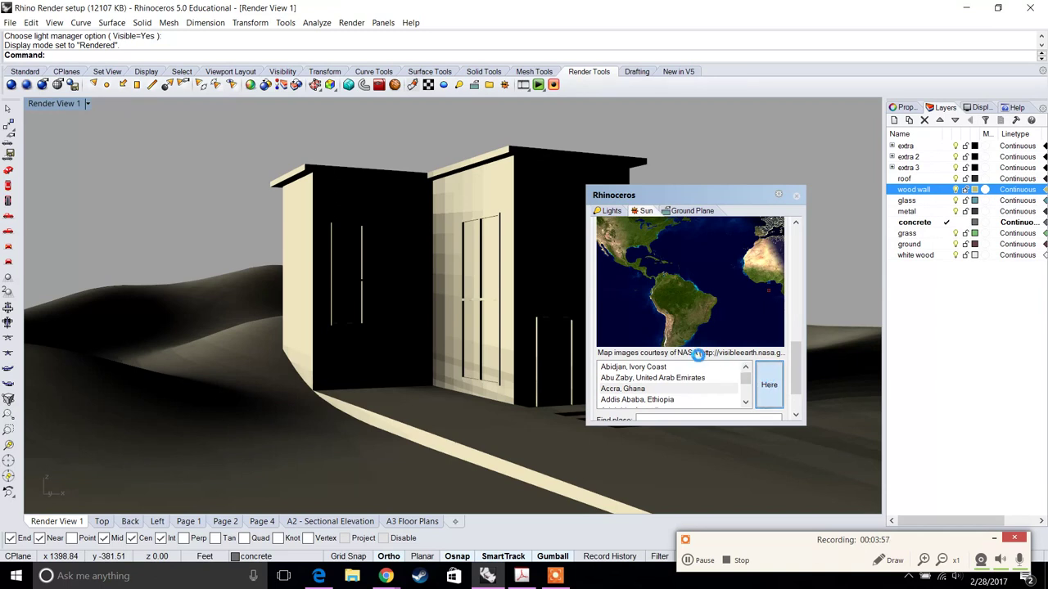
click(719, 289)
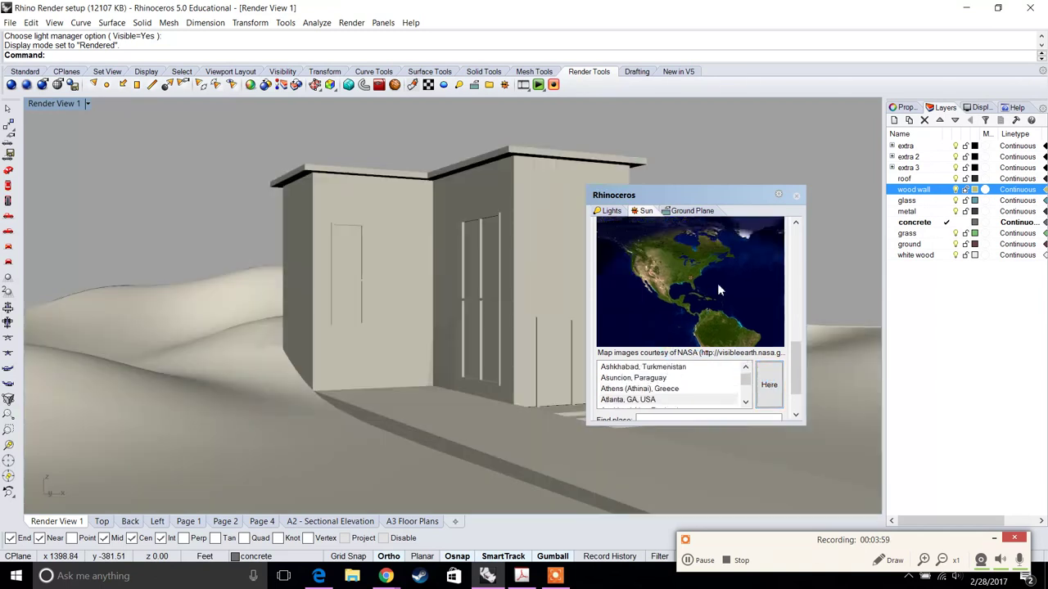
Set the sun's date to 5/3/2000 and its time to about 11:00 AM, and close the sun settings
drag(799, 361, 795, 306)
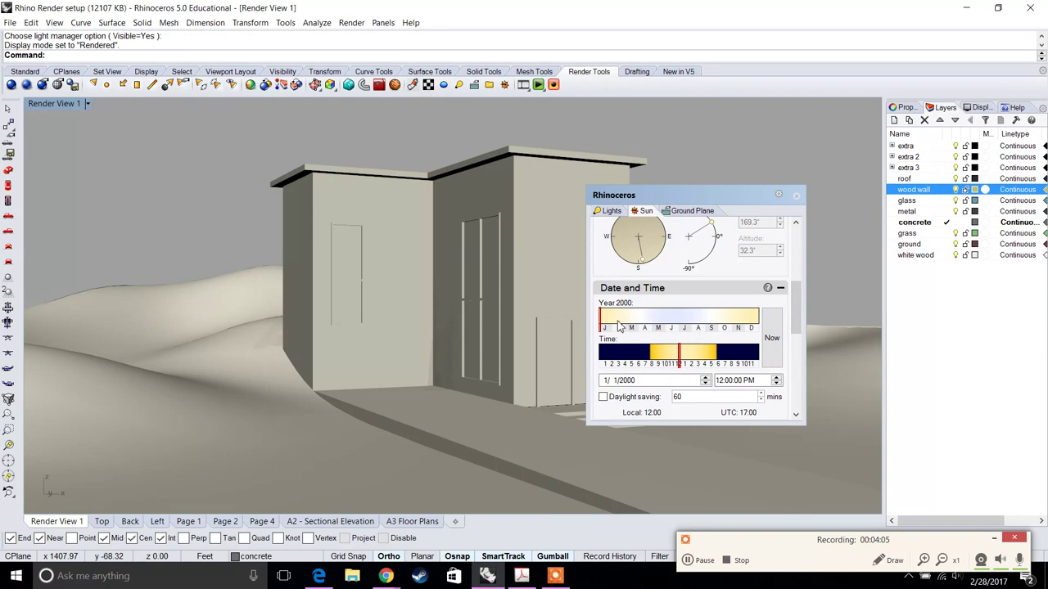
mouse_move(642, 324)
mouse_down()
mouse_move(634, 321)
mouse_move(655, 324)
mouse_up()
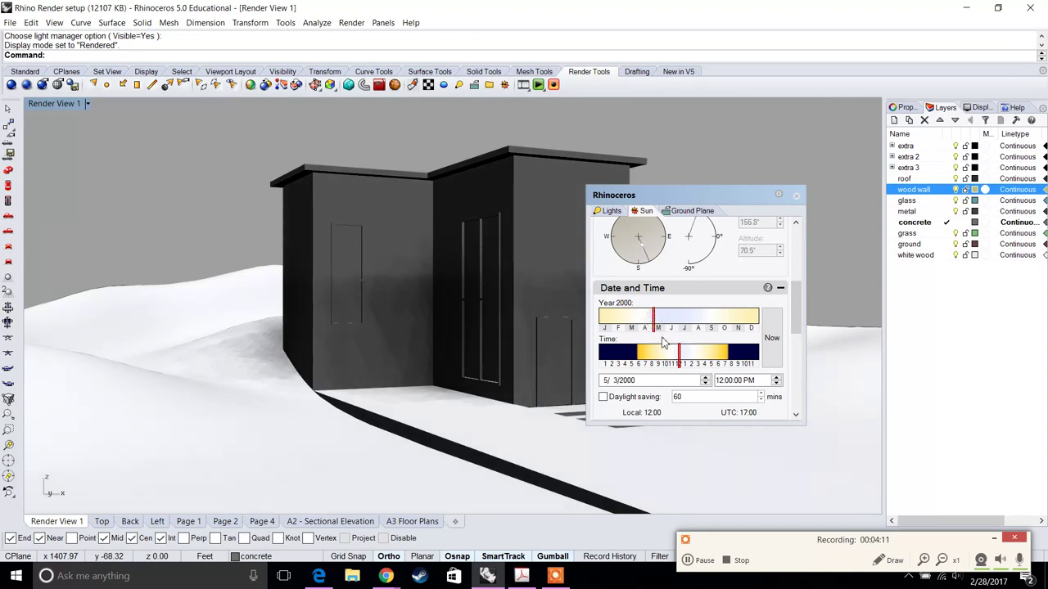
drag(684, 366, 676, 364)
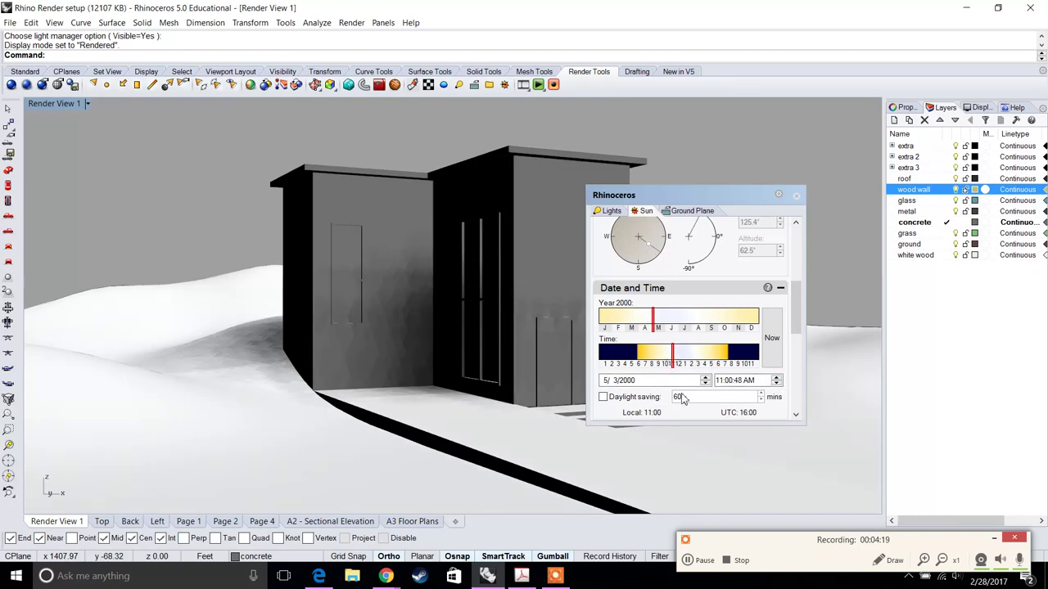
scroll(752, 271, up, 3)
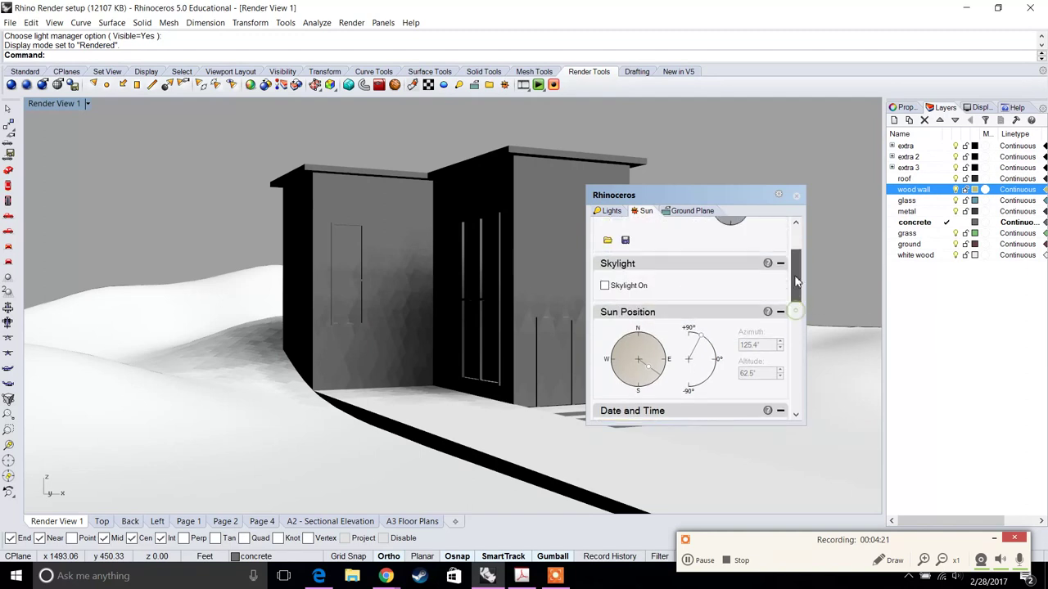
drag(796, 288, 796, 403)
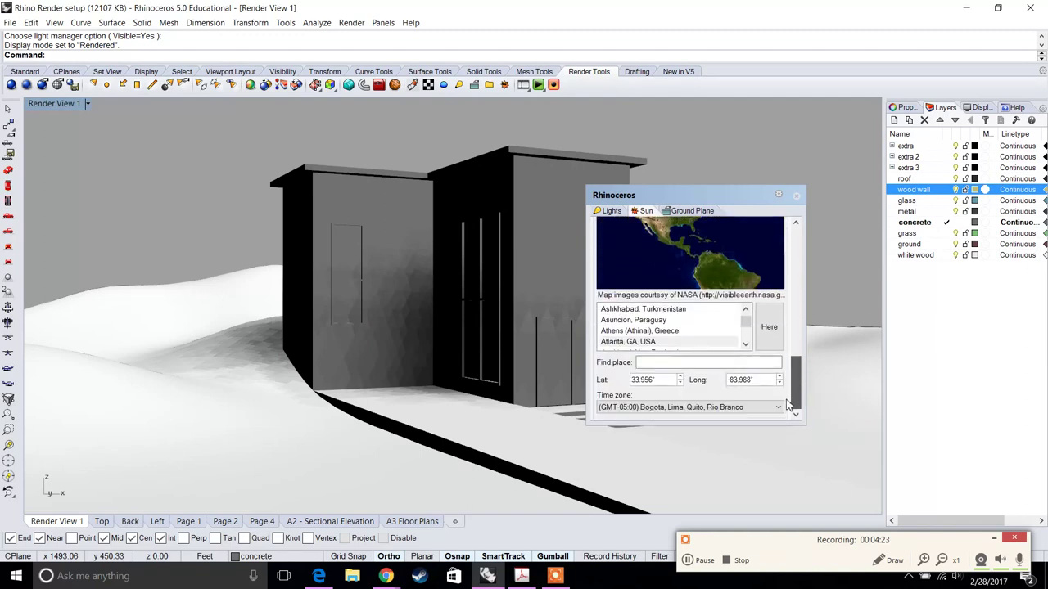
click(796, 196)
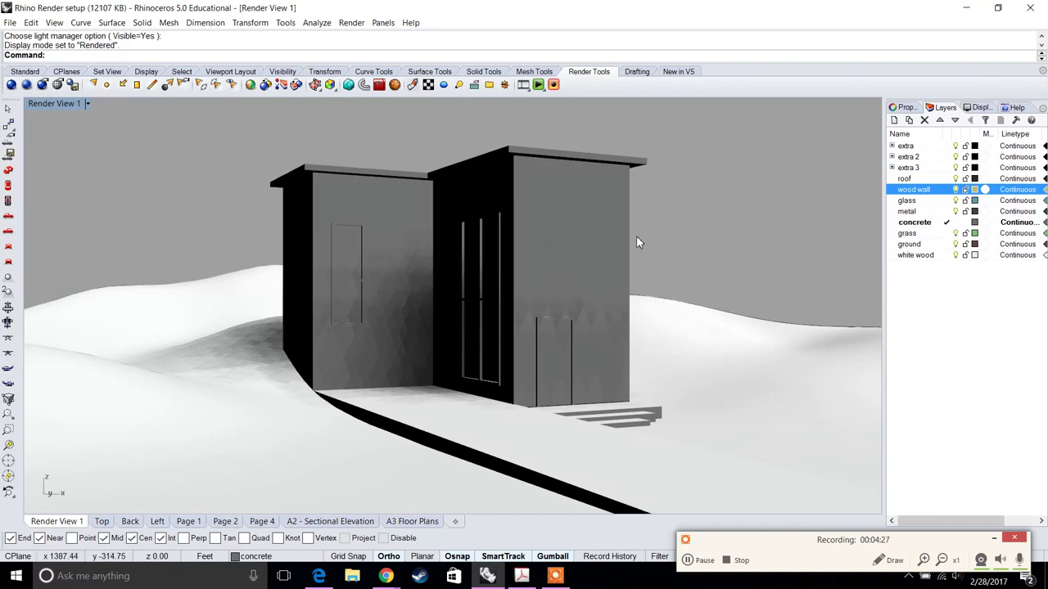
click(385, 575)
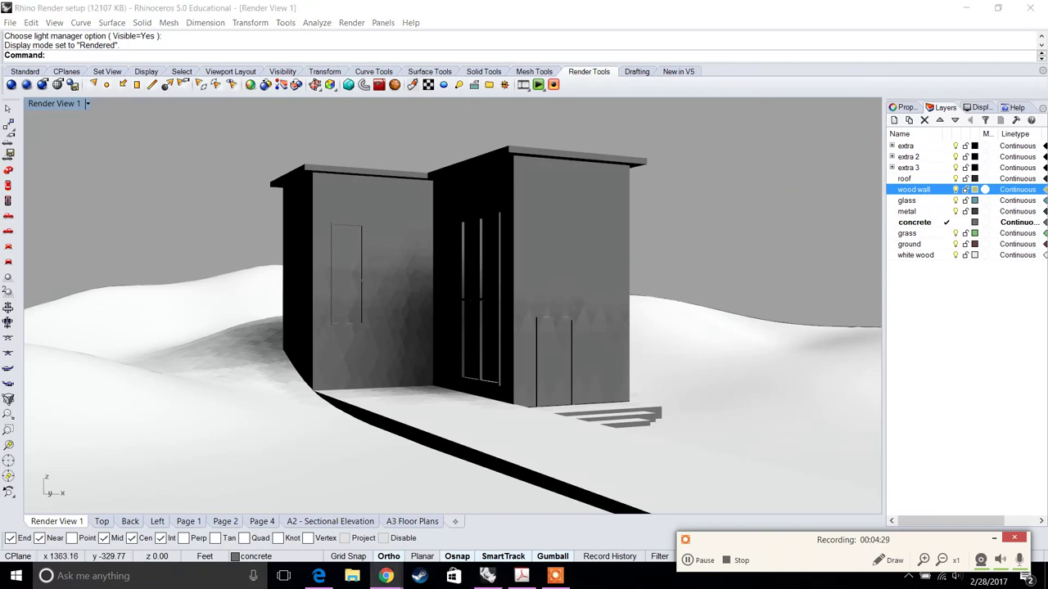
click(974, 403)
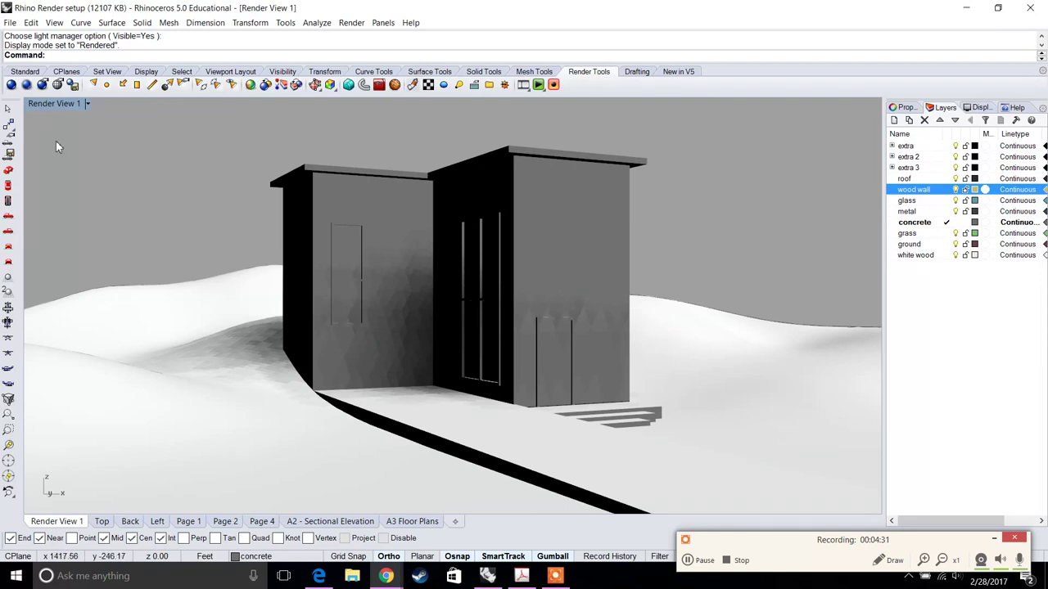
Set the Rhino Render output to 1920 x 1080 at 300 DPI with High (10x) antialiasing
right_click(12, 85)
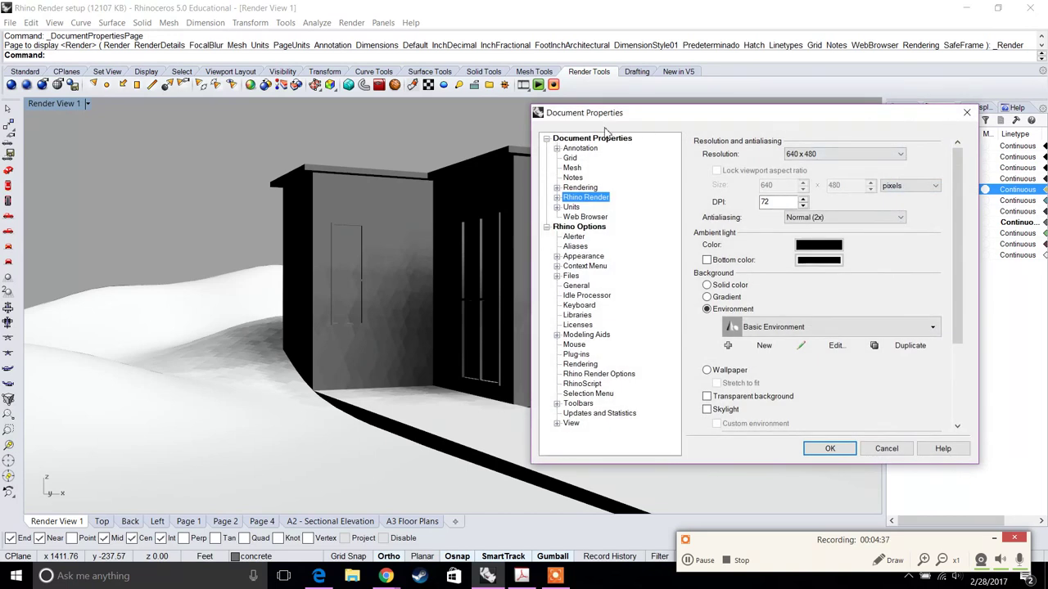
drag(606, 131, 349, 156)
click(606, 179)
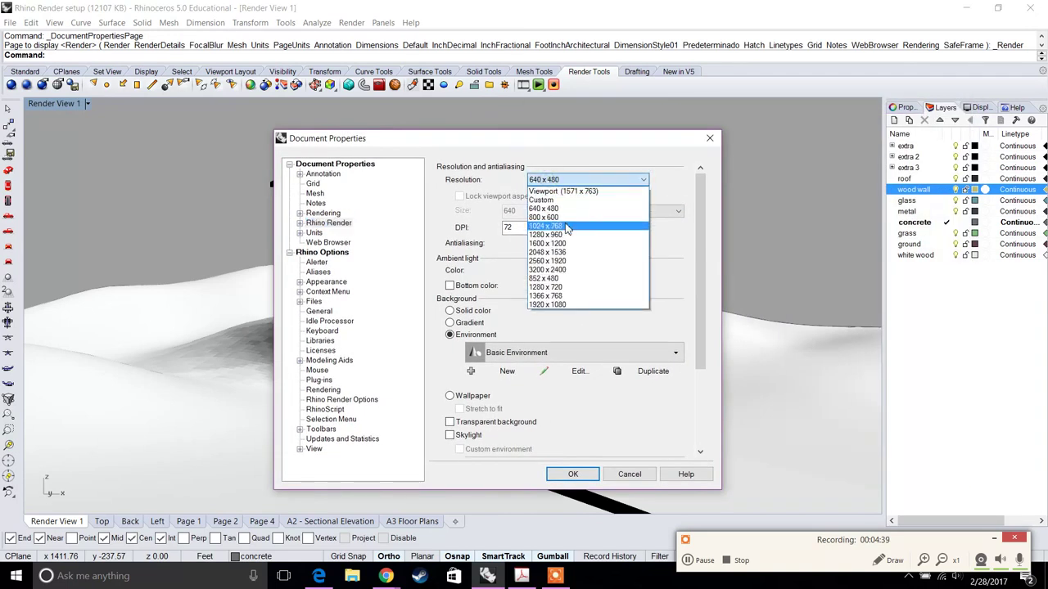
click(554, 304)
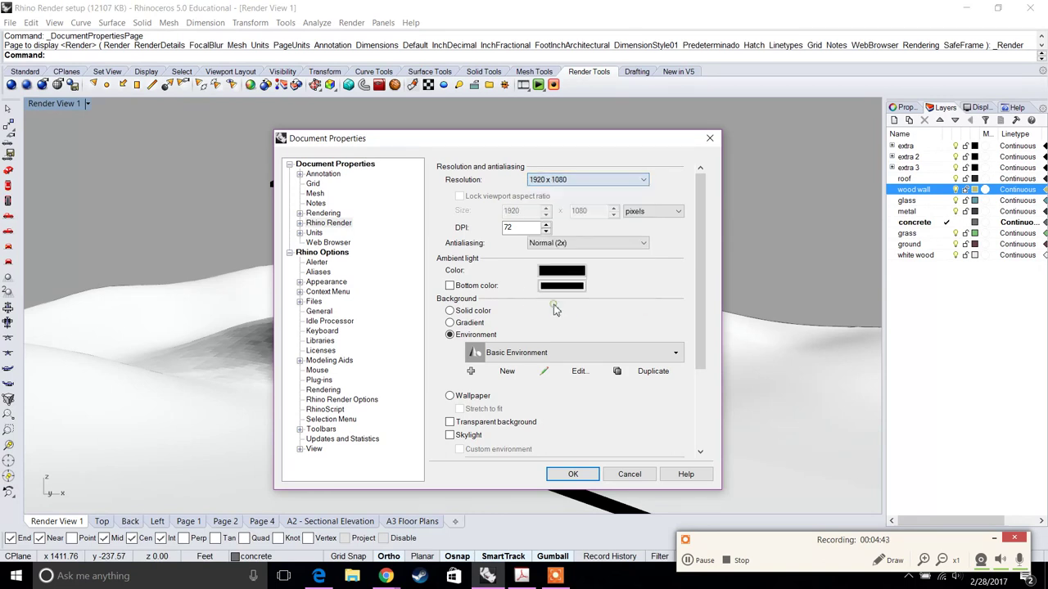
drag(527, 228, 499, 235)
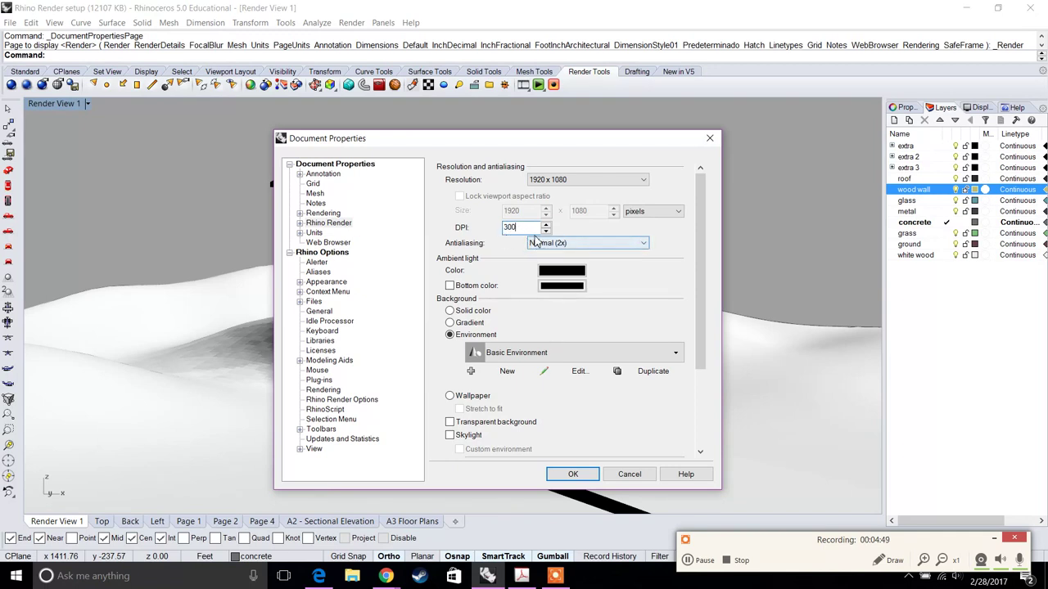
click(546, 244)
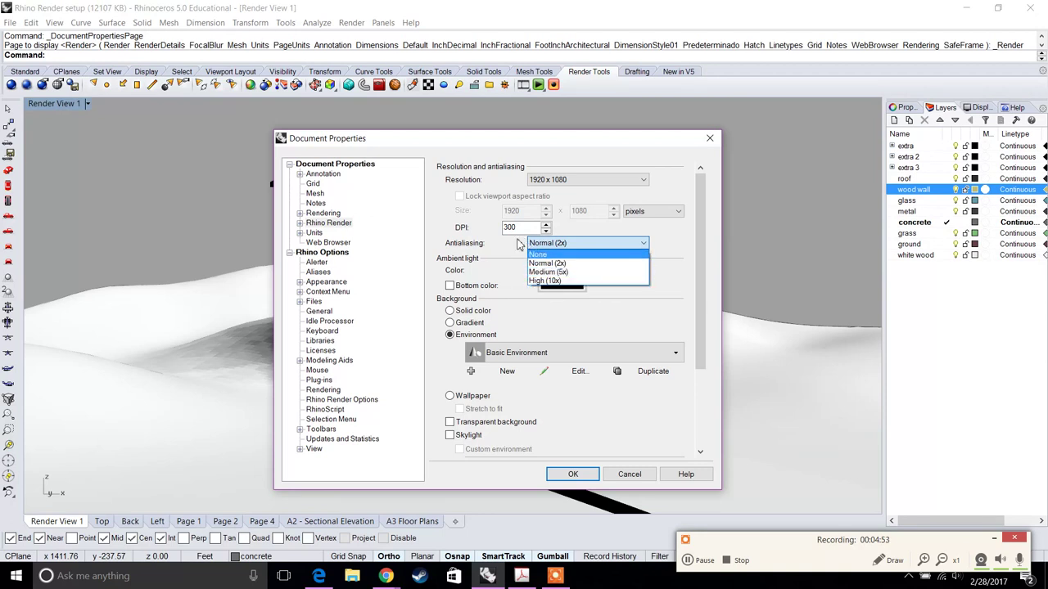
click(545, 280)
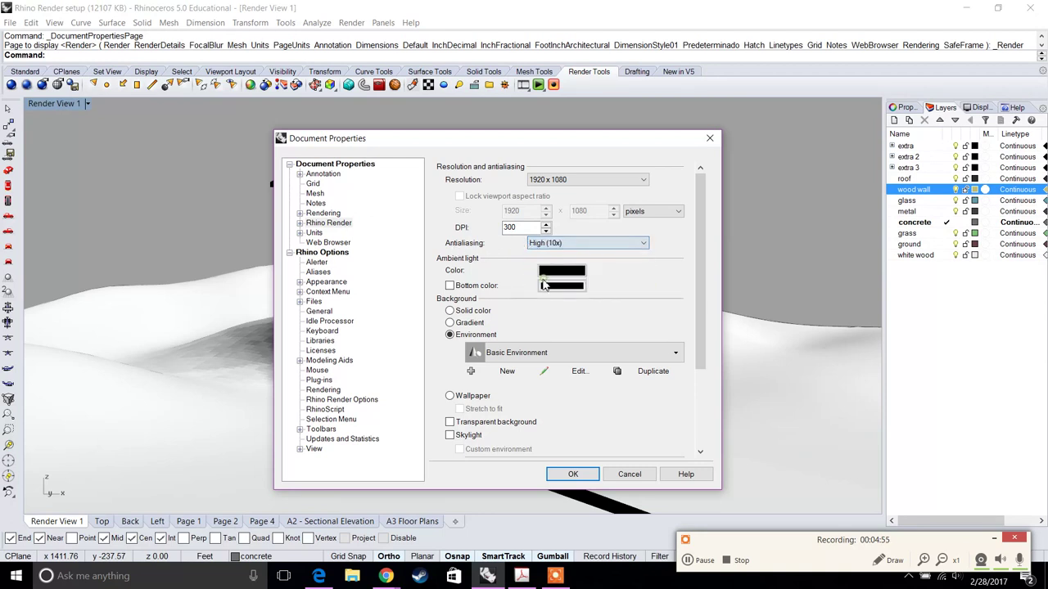
click(586, 244)
click(574, 280)
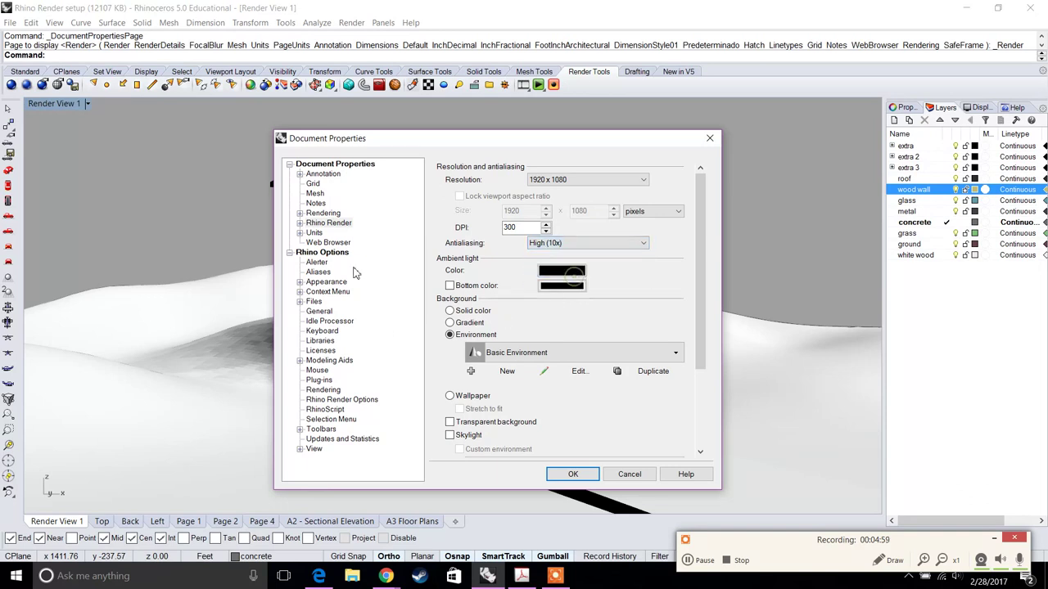
Set the render background to a solid muted teal color
click(471, 313)
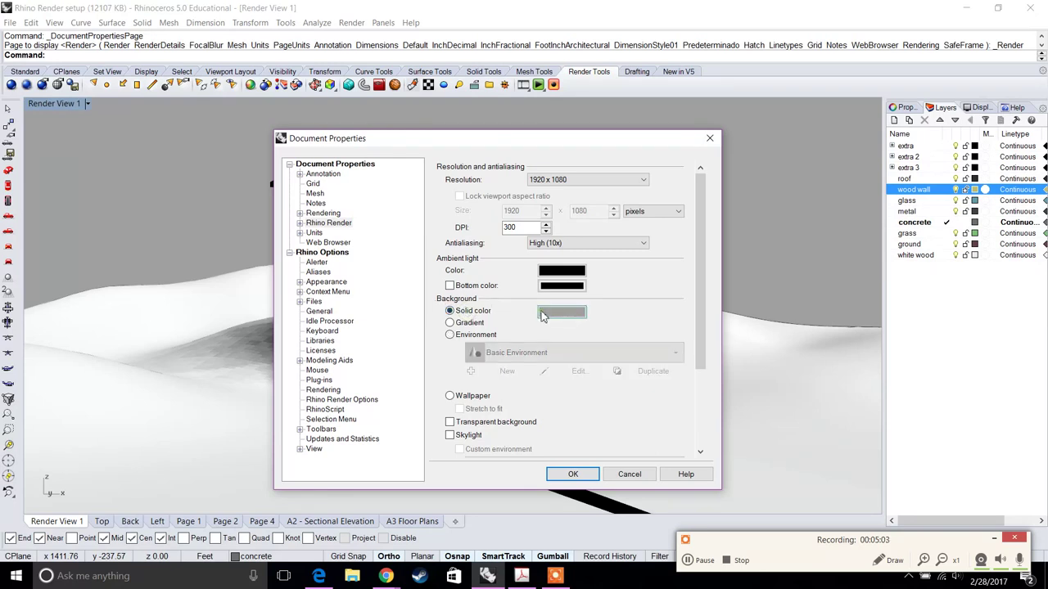
click(545, 312)
drag(504, 296, 498, 265)
click(587, 234)
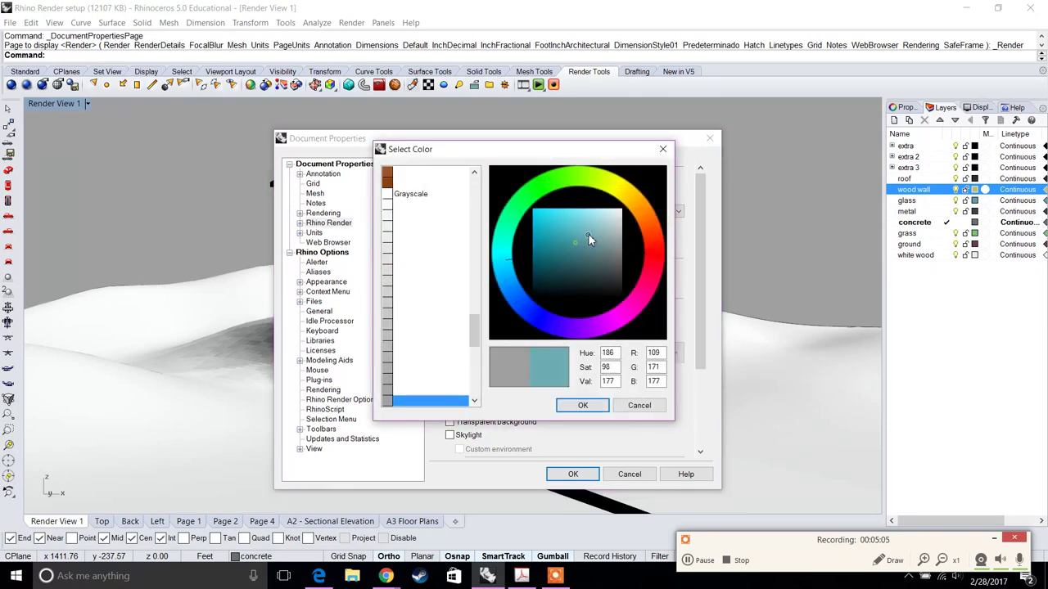
click(582, 406)
Switch the render background to a gradient and set its upper color to a medium sky blue
click(449, 323)
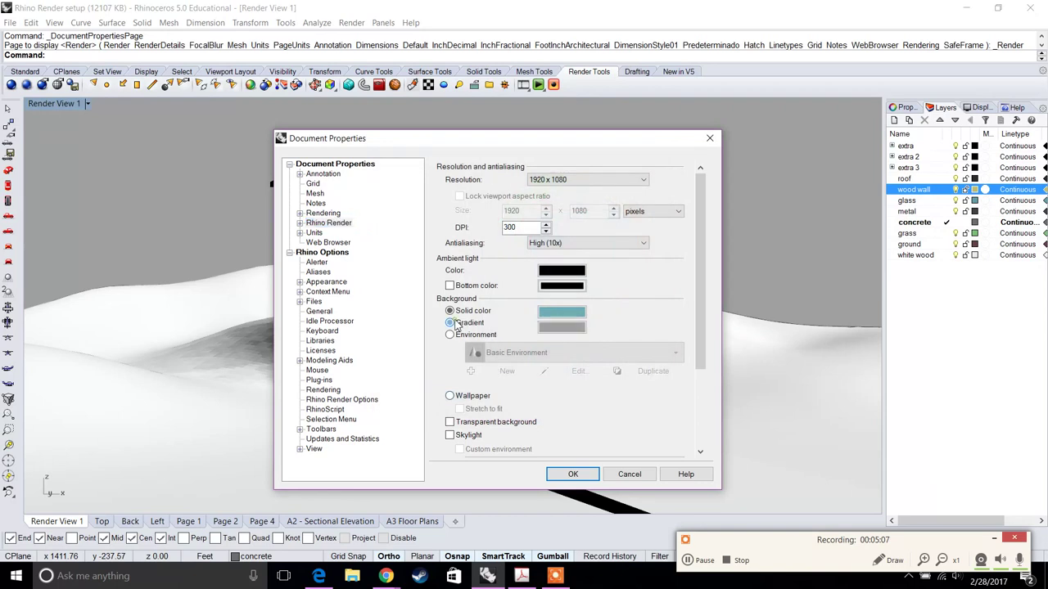
click(561, 313)
drag(583, 272, 559, 224)
click(505, 279)
drag(505, 279, 522, 266)
click(555, 234)
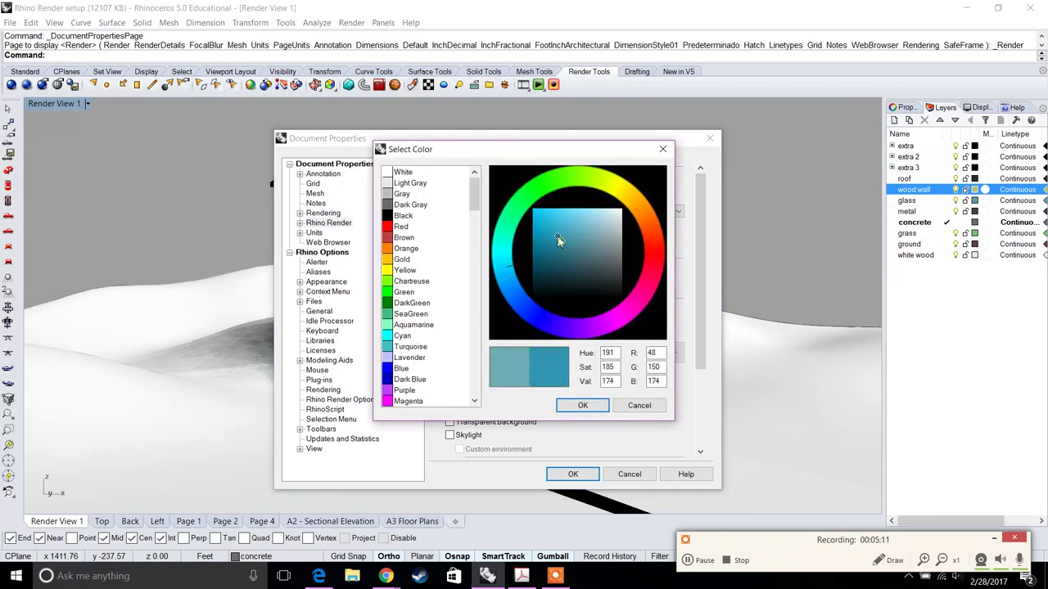
click(582, 406)
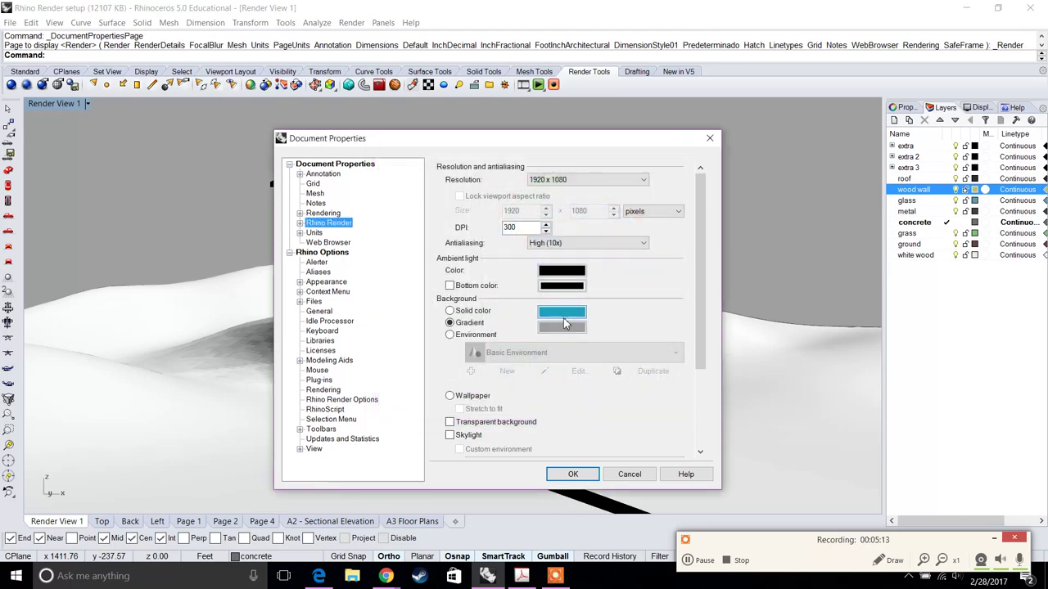
Set the background gradient's lower color to a pale blue-gray and apply the render settings
click(565, 322)
click(618, 226)
click(506, 266)
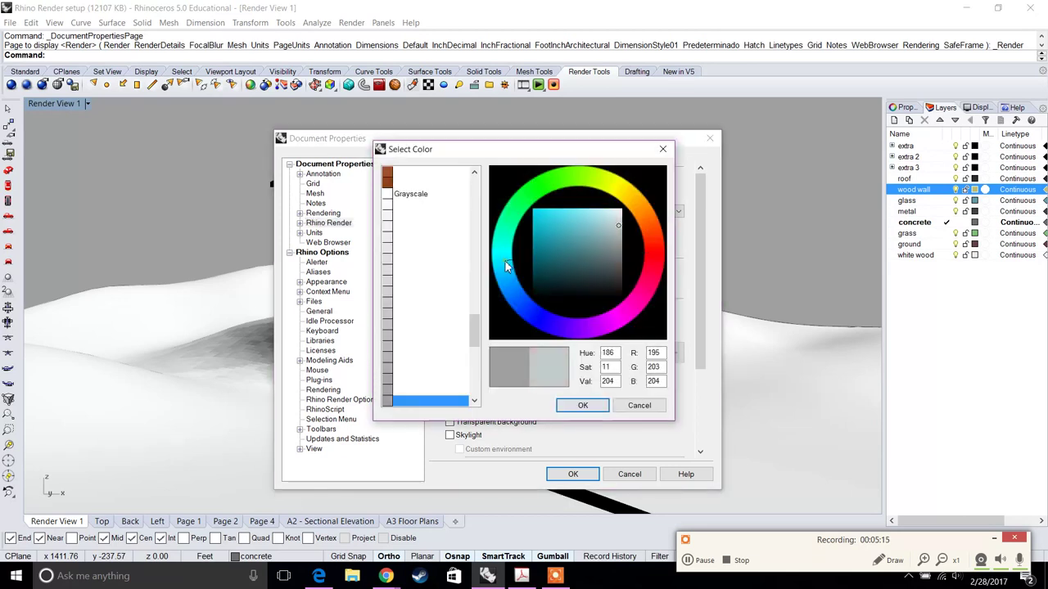
drag(571, 251, 615, 227)
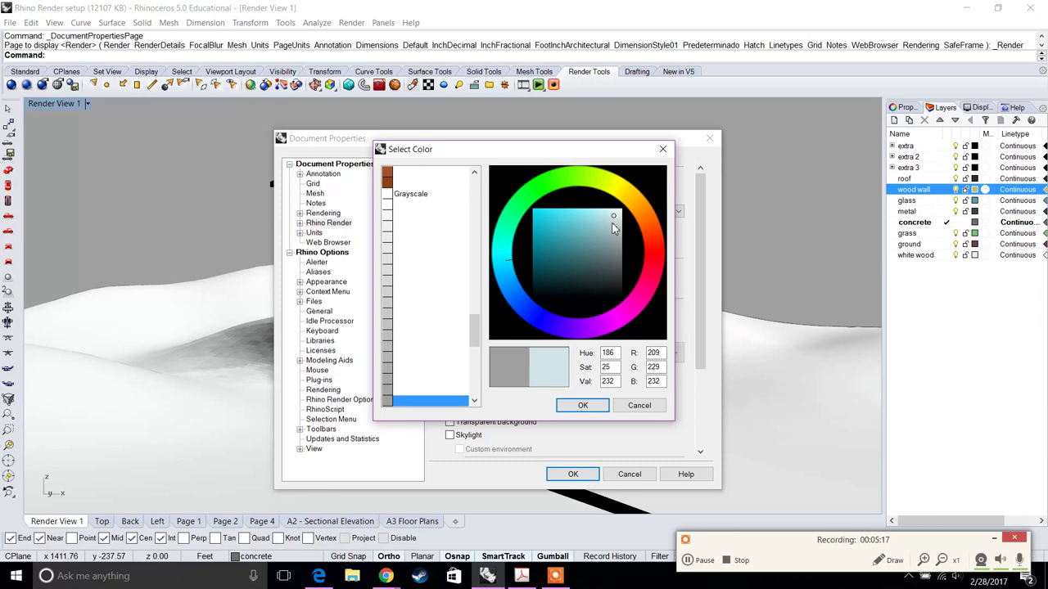
click(594, 407)
drag(704, 353, 698, 456)
scroll(698, 455, up, 5)
click(573, 473)
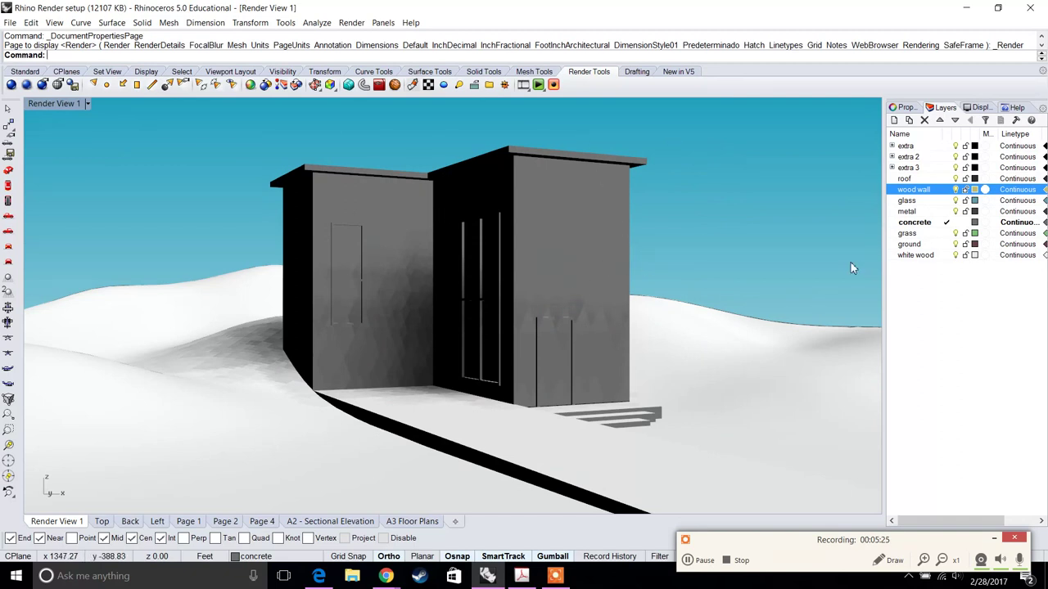
key(alt+Tab)
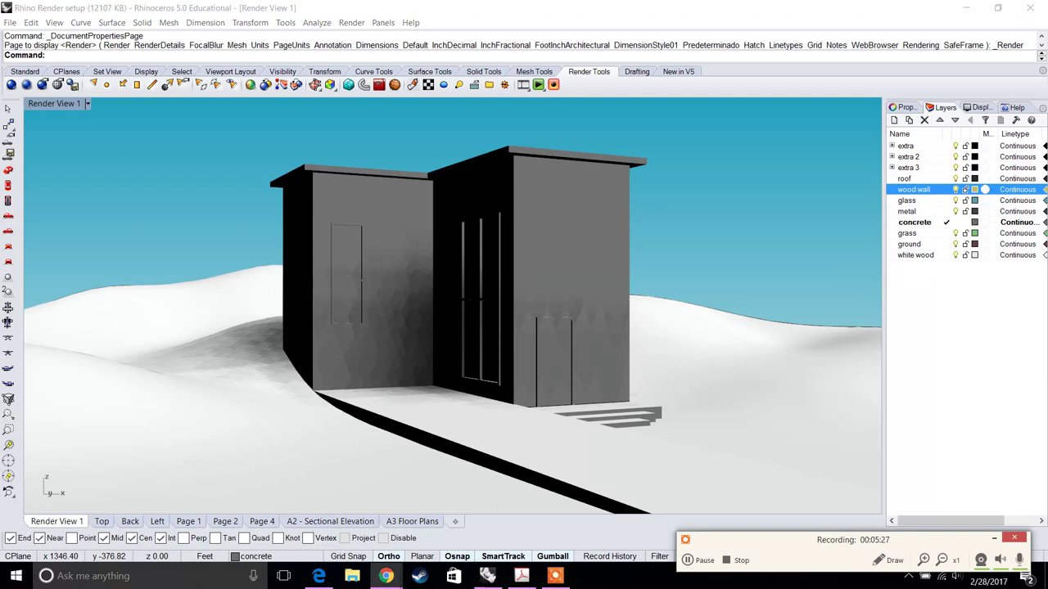
key(alt+Tab)
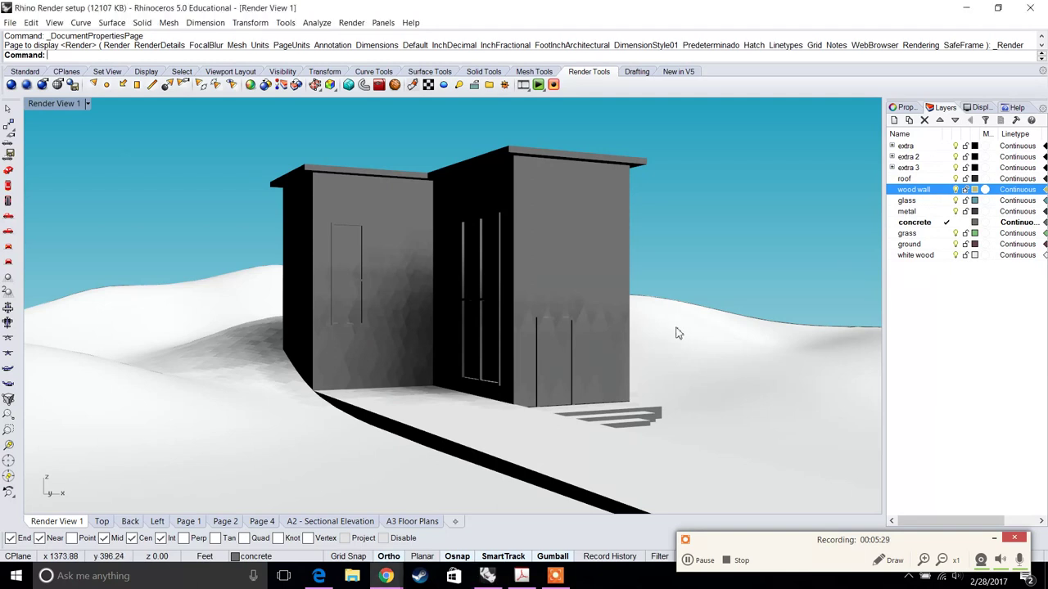
Set the base color of the wood wall layer's material to a light orange-brown (RGB 221, 172, 125)
click(986, 191)
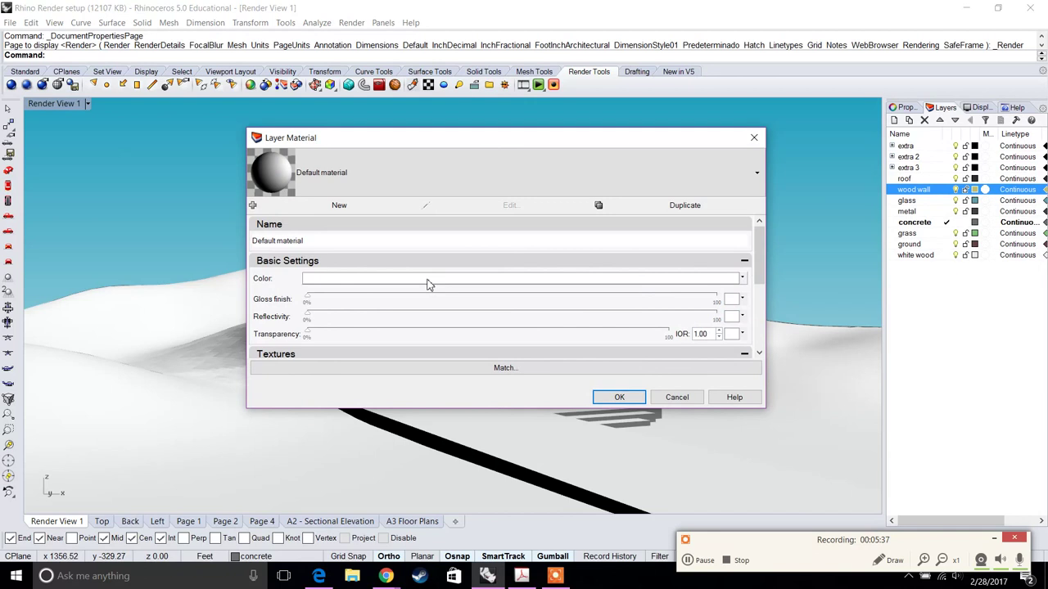
click(427, 283)
click(404, 236)
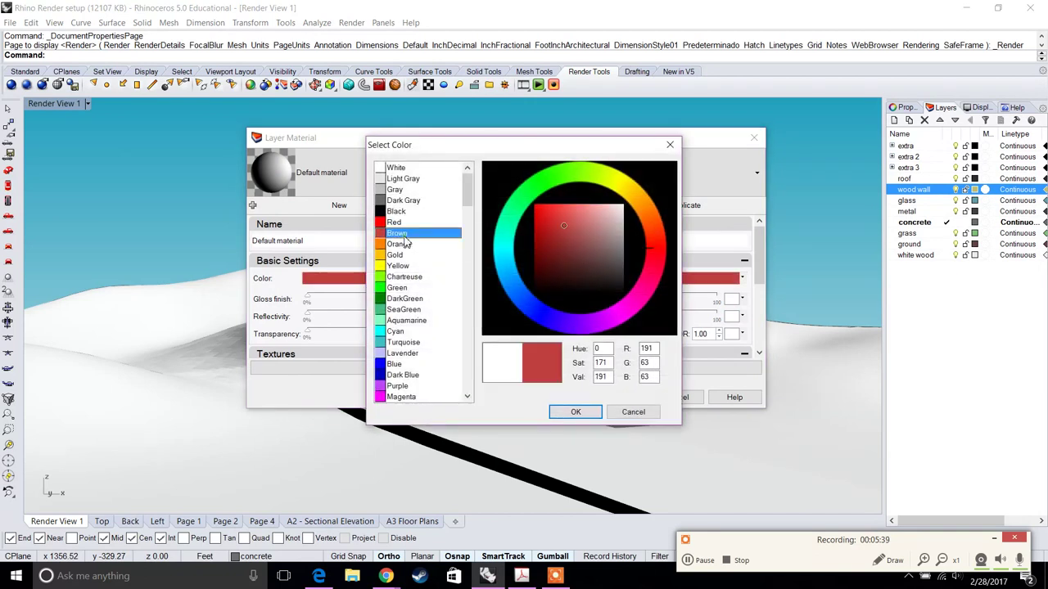
drag(595, 241, 596, 228)
drag(640, 201, 653, 207)
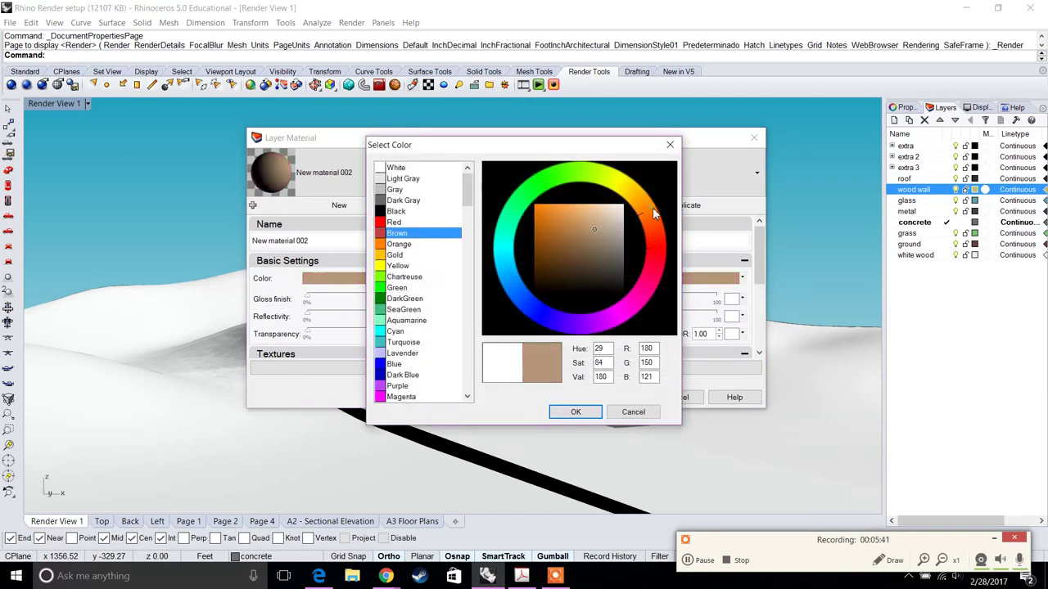
drag(595, 223, 586, 220)
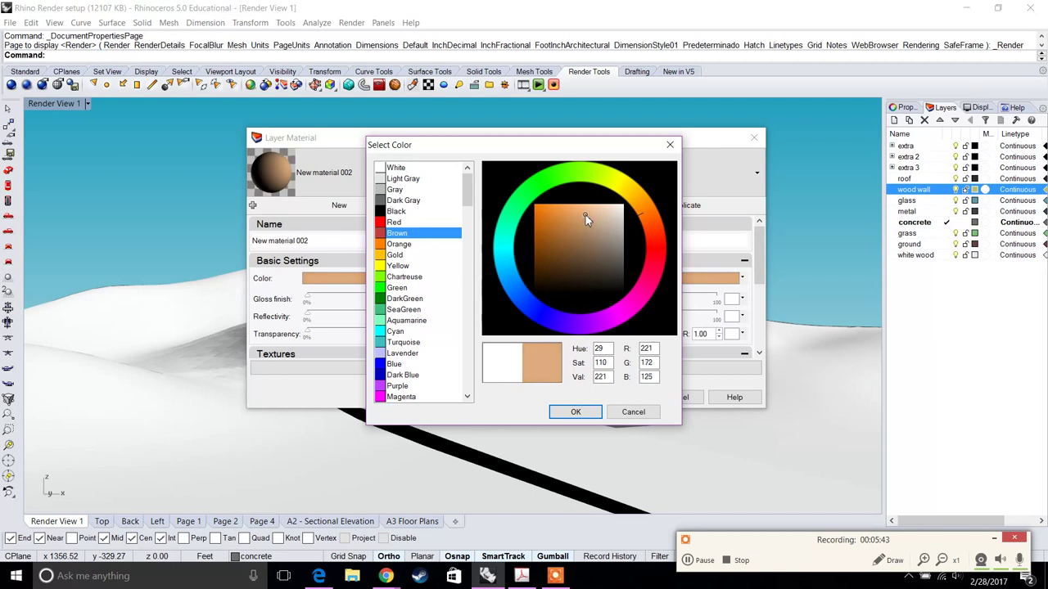
click(575, 412)
Assign the vertical wood plank image 2a8a45798e49abc768be0bf2df8432af as the wood wall material's bump texture and apply the material
drag(761, 280, 761, 291)
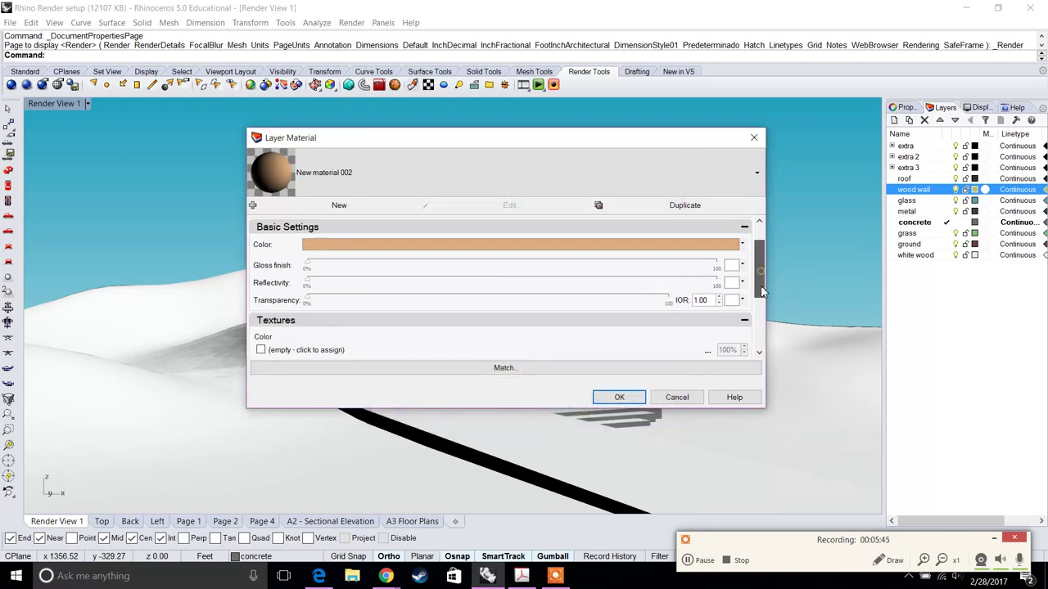
scroll(762, 291, down, 3)
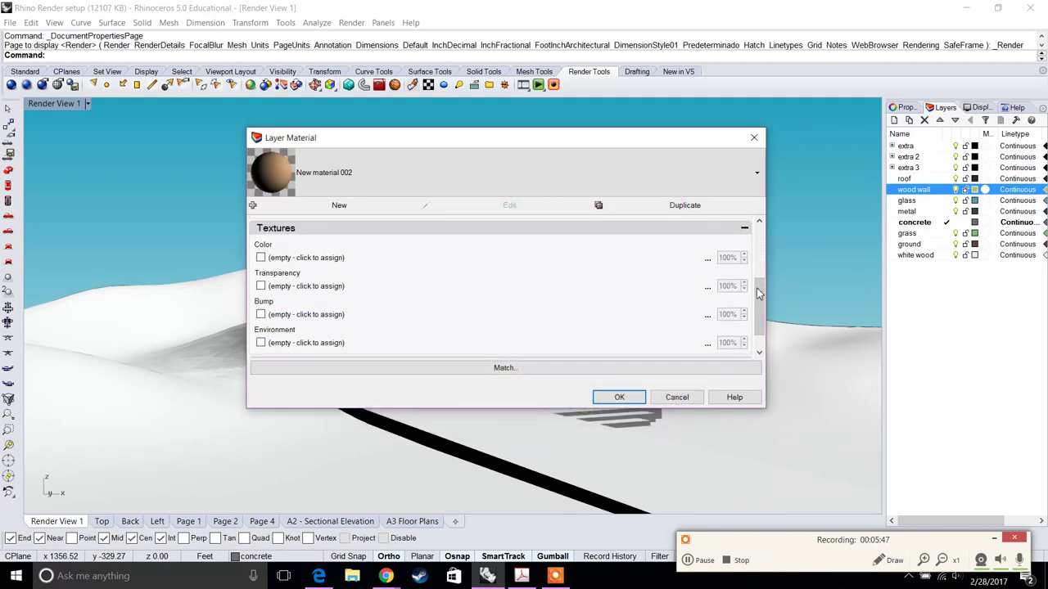
scroll(759, 293, up, 3)
scroll(758, 293, down, 4)
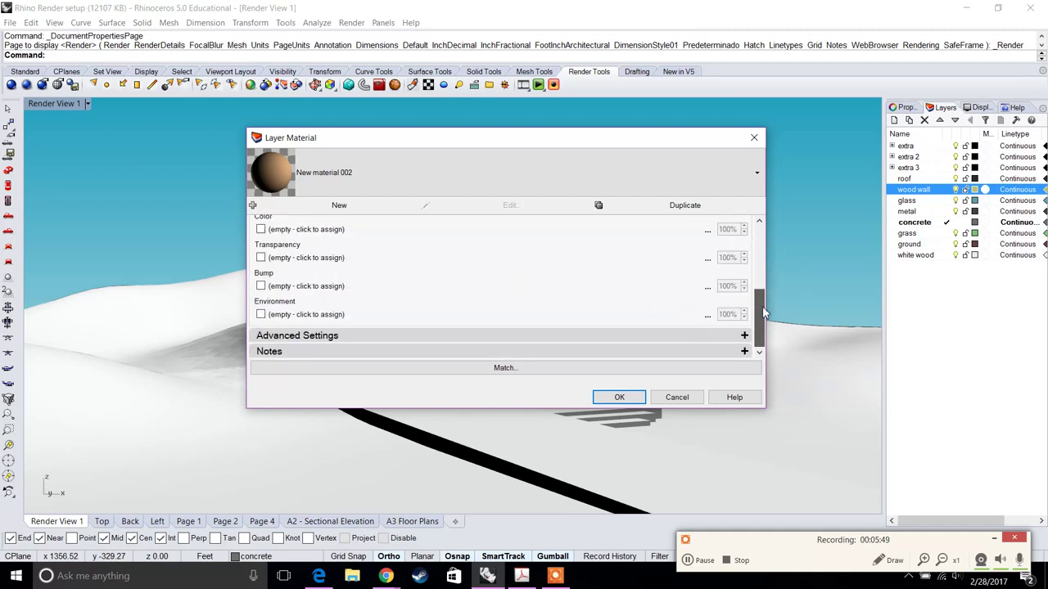
click(304, 287)
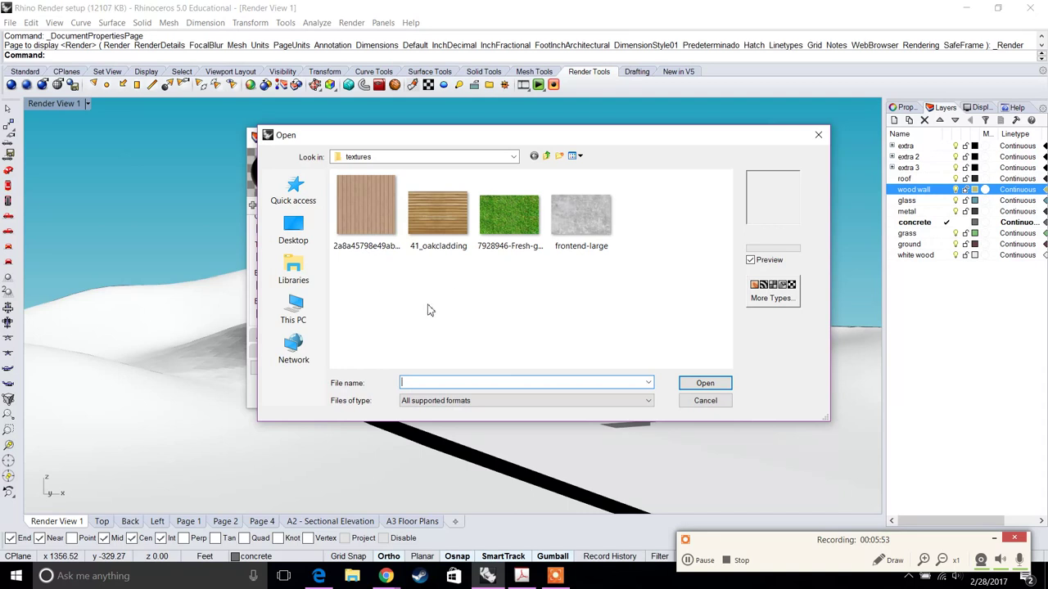
drag(398, 136, 373, 199)
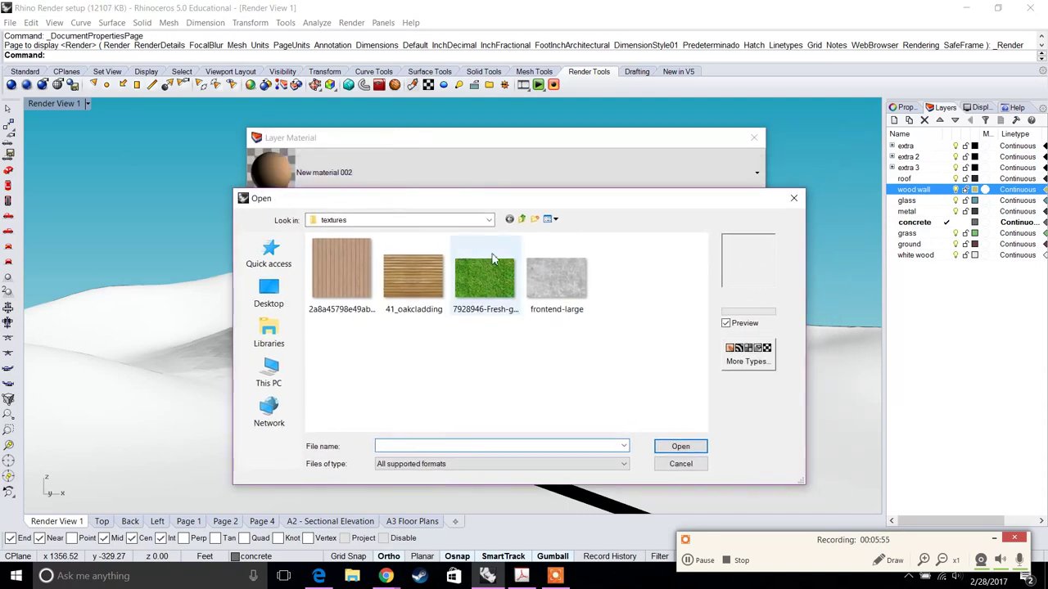
double_click(357, 299)
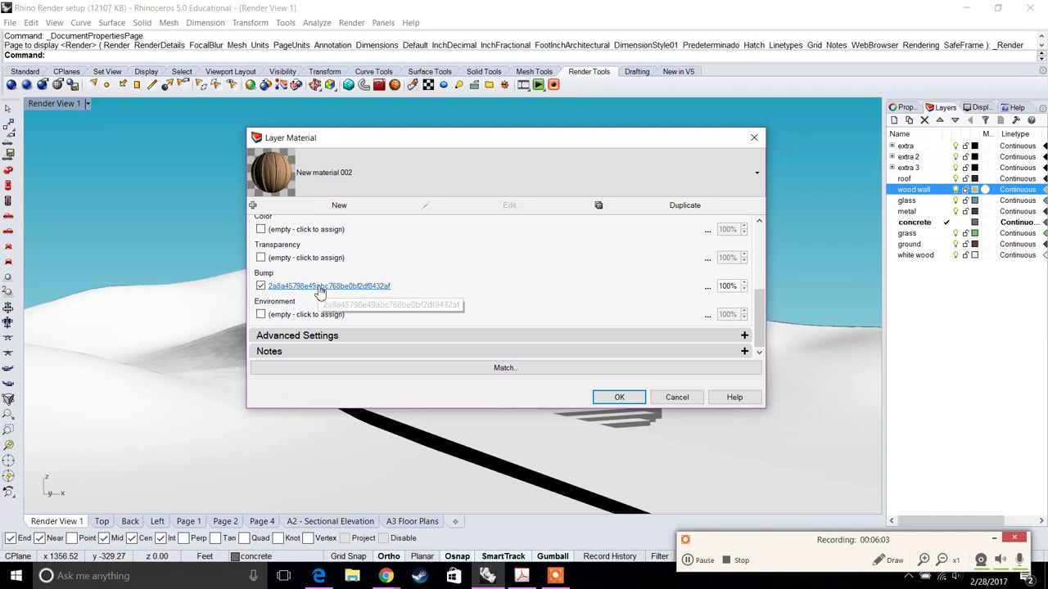
drag(445, 162, 684, 230)
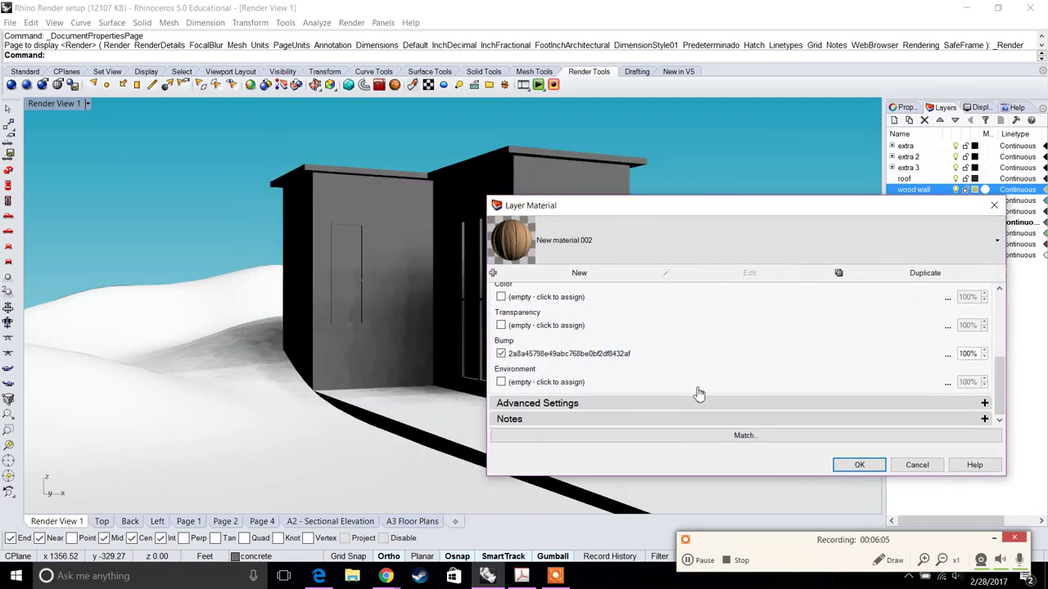
click(851, 465)
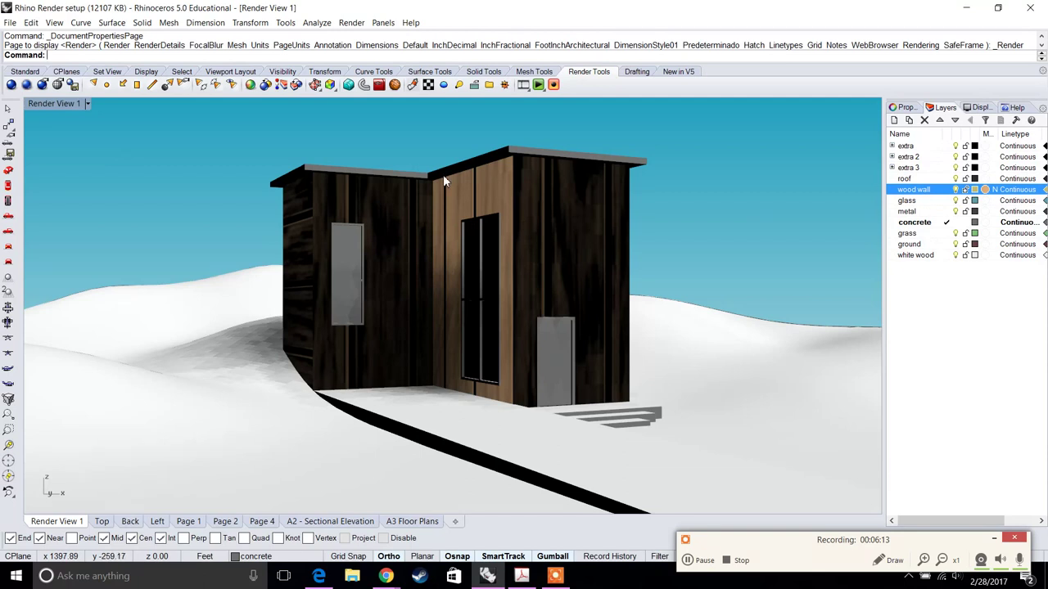
Open the wood wall material's bump texture for editing and set its U and V mapping offsets to 5.0
click(986, 190)
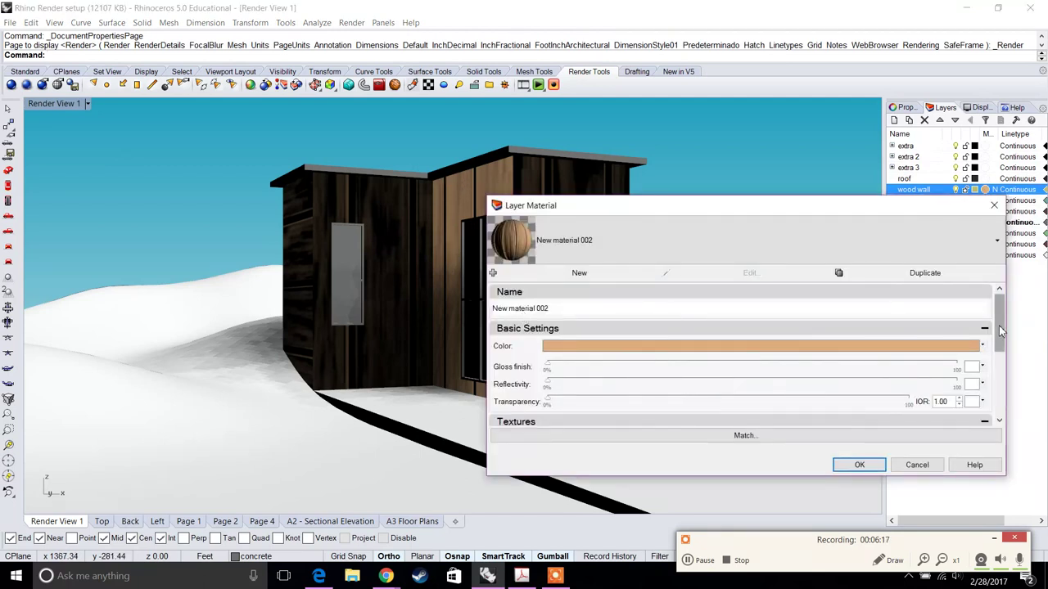
scroll(1000, 328, down, 3)
click(536, 391)
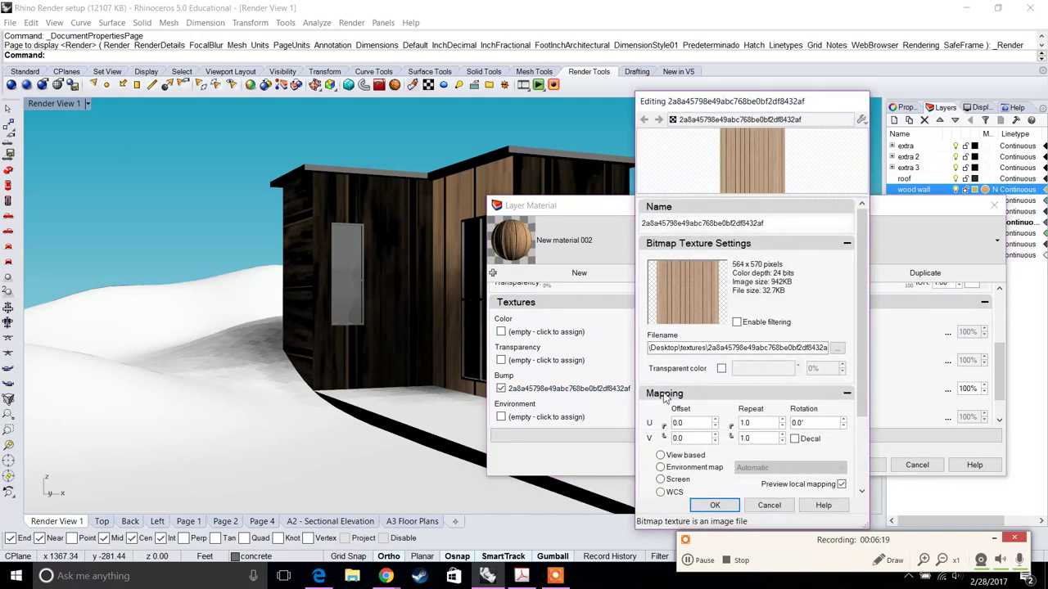
scroll(691, 366, down, 2)
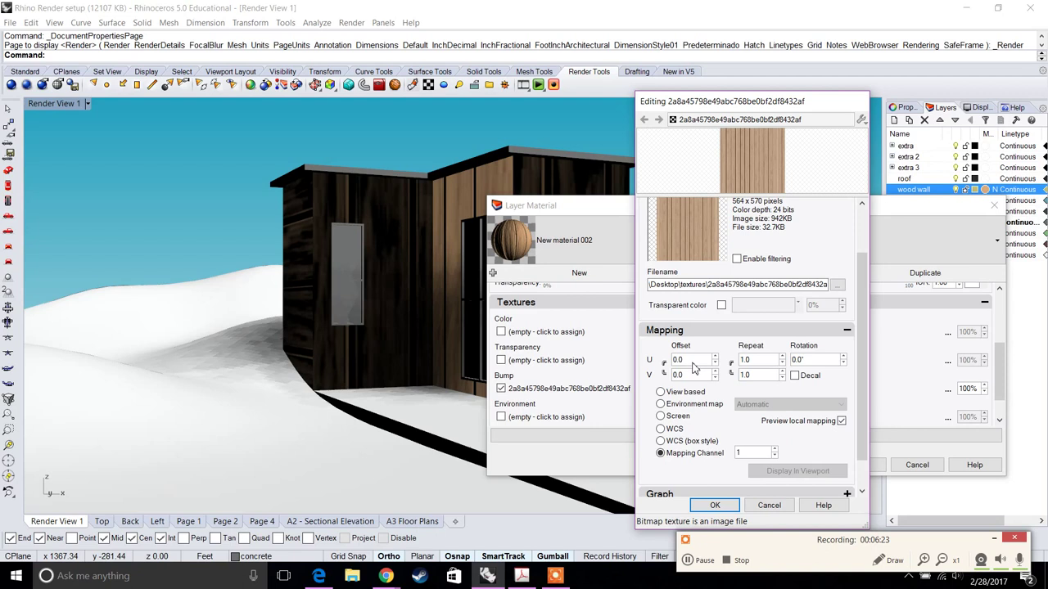
double_click(694, 361)
text(5)
key(Tab)
text(5)
Set the bump texture's U and V repeat to 5.0, switch its mapping to Screen, and apply the changes
double_click(761, 360)
text(5)
key(Tab)
text(5)
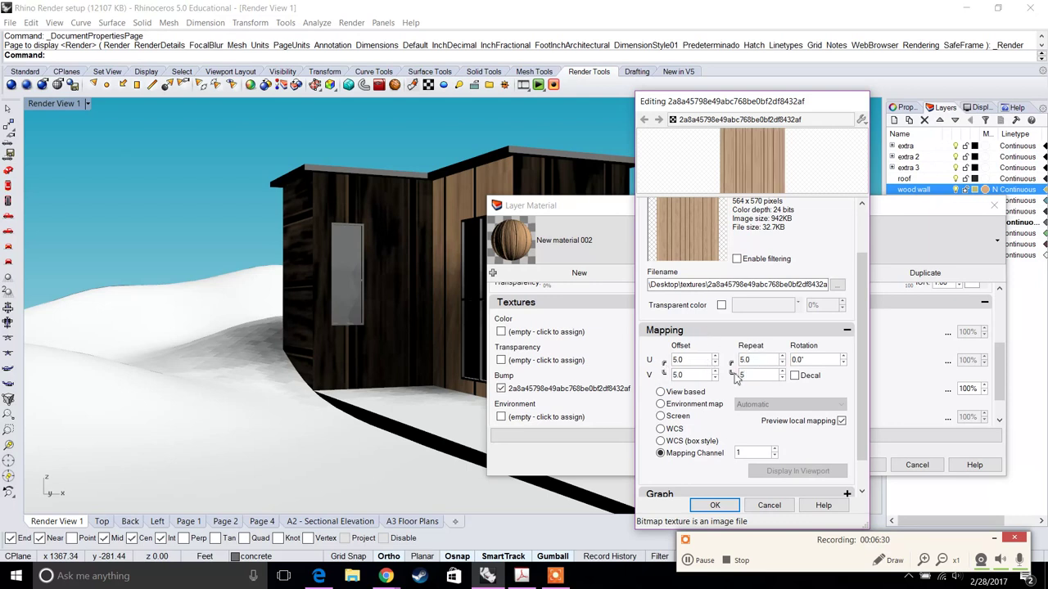
click(686, 419)
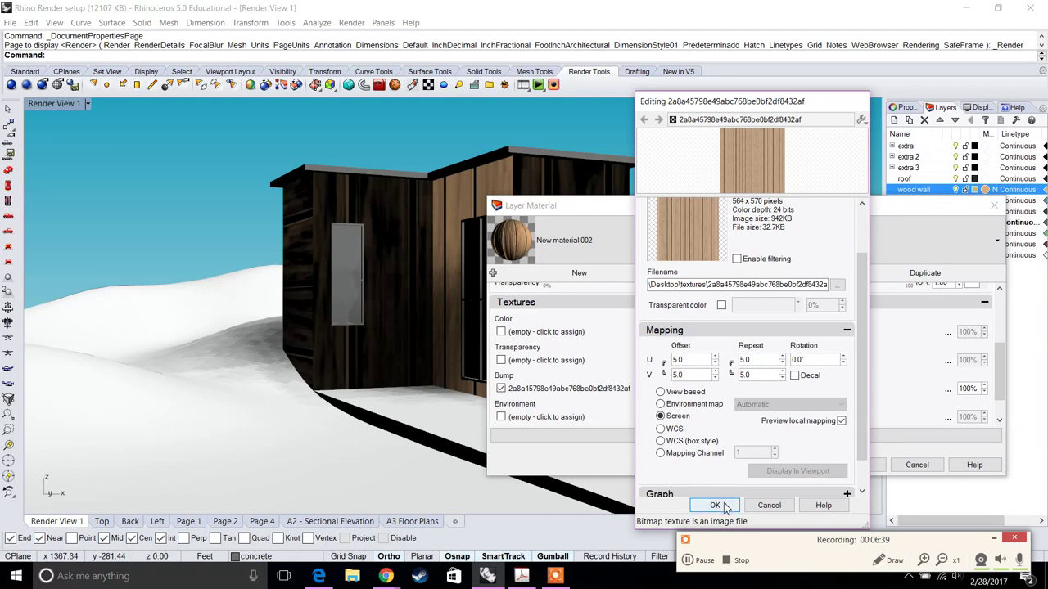
click(715, 505)
click(863, 464)
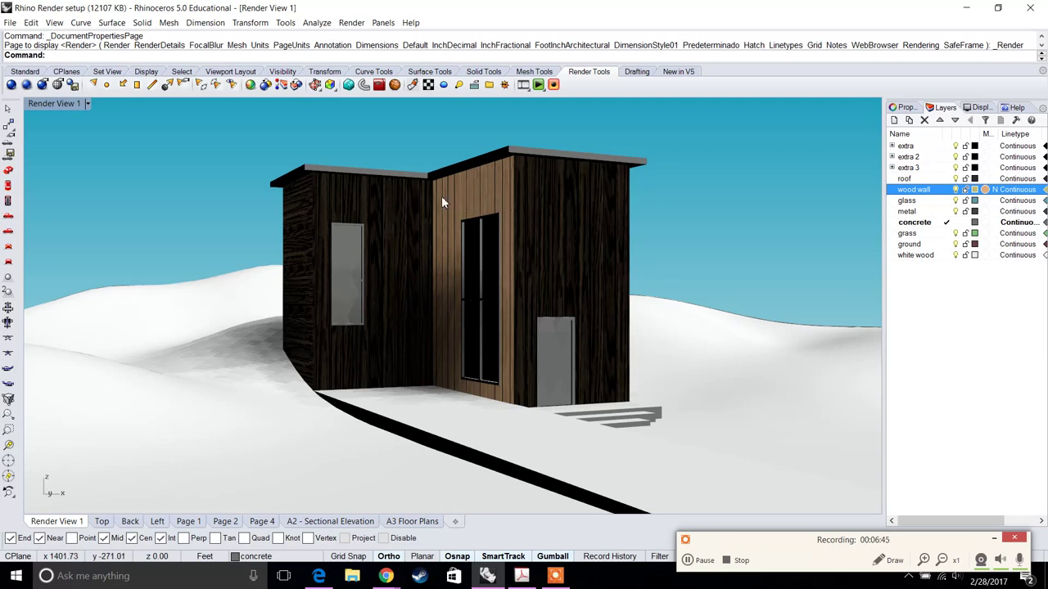
Set the U and V repeat of the wood wall material's bump texture to 5.5 and apply the changes
click(984, 189)
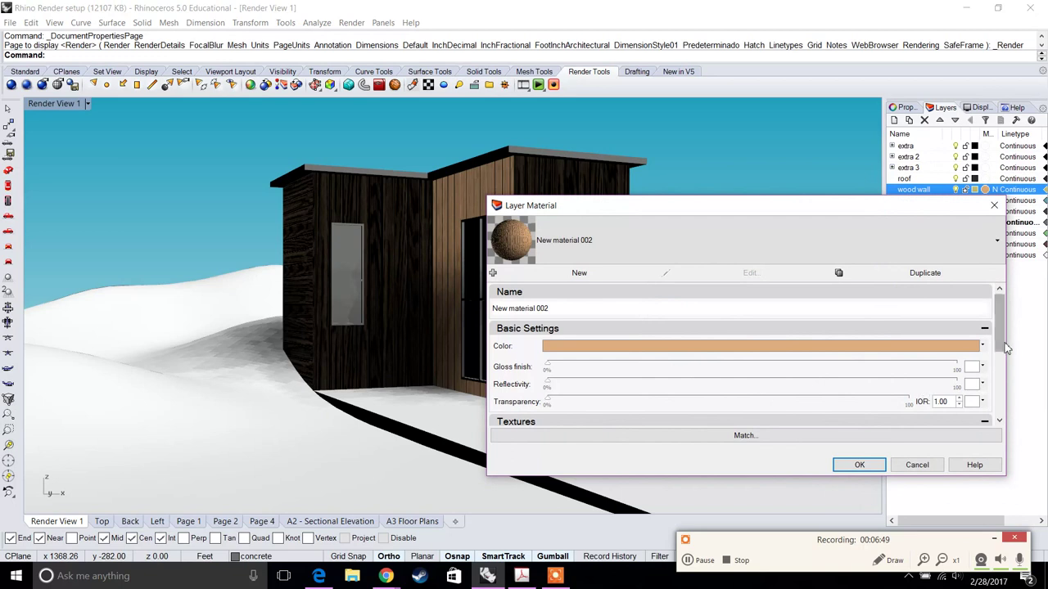
drag(1007, 348, 1008, 405)
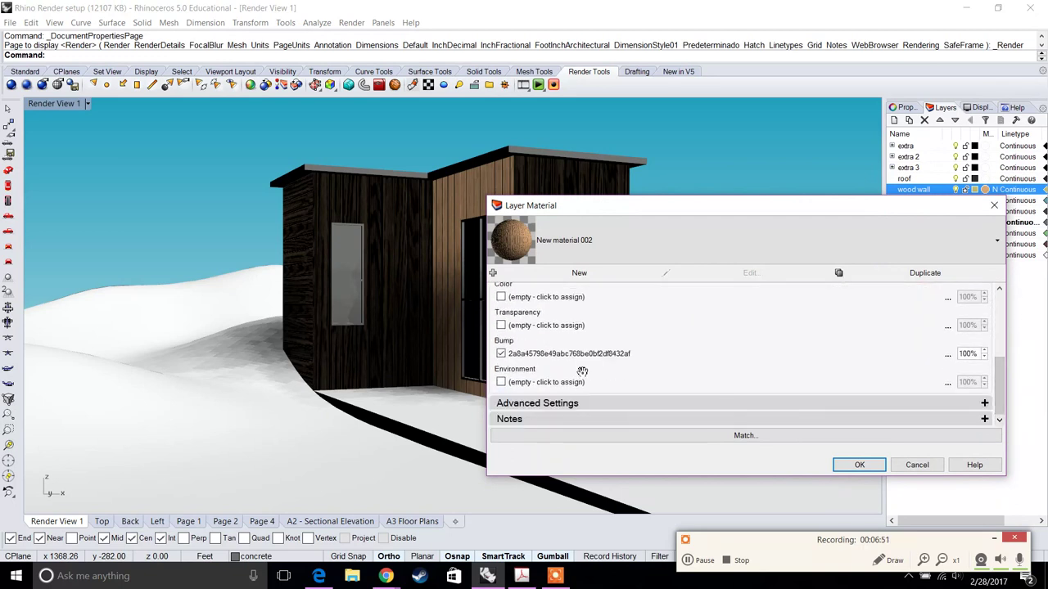
click(637, 354)
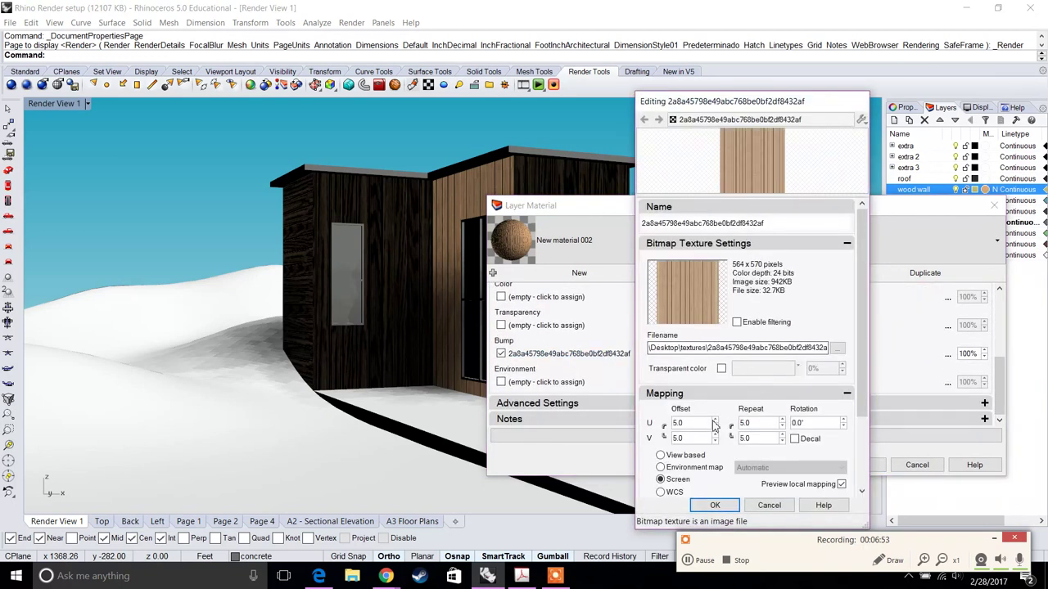
double_click(762, 422)
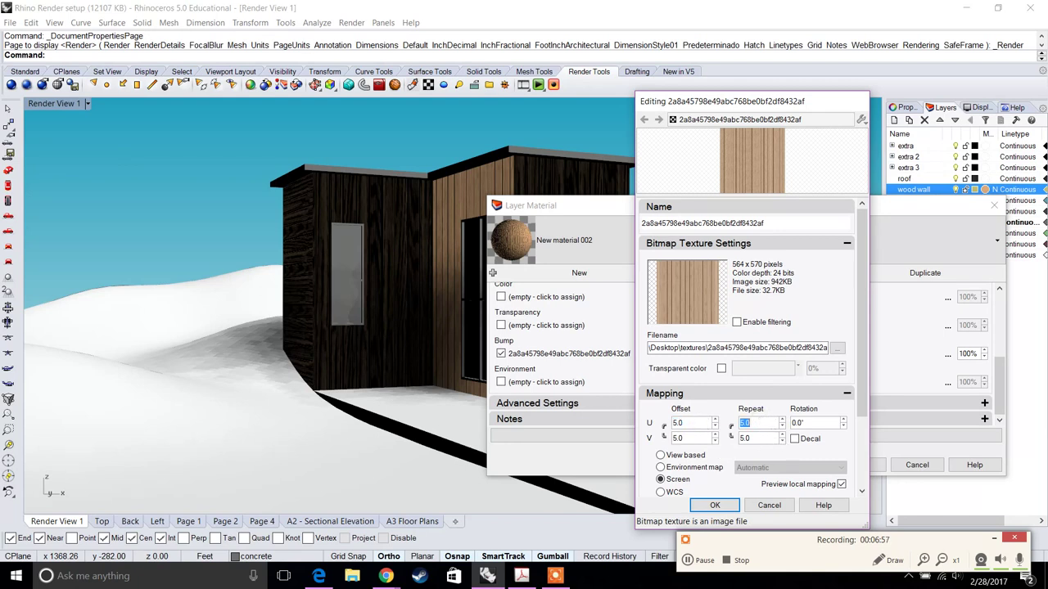
double_click(764, 440)
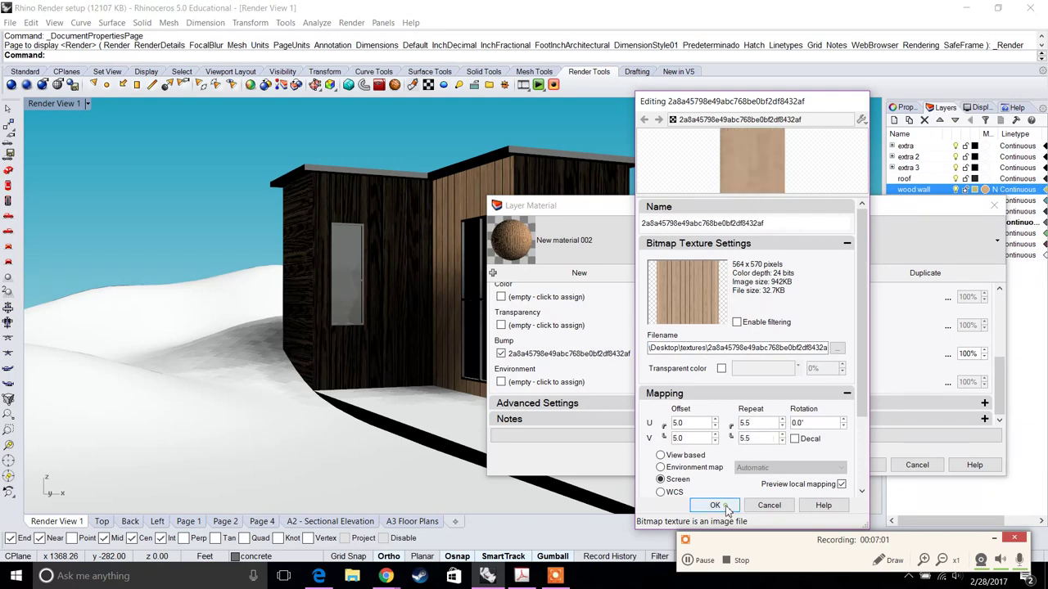
click(714, 506)
click(858, 465)
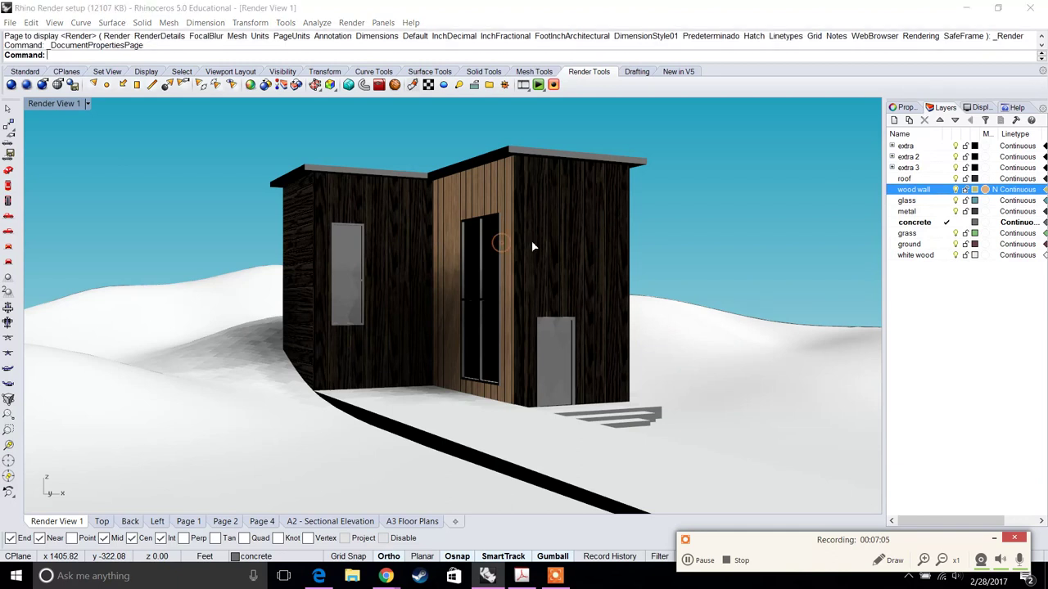
right_click(501, 247)
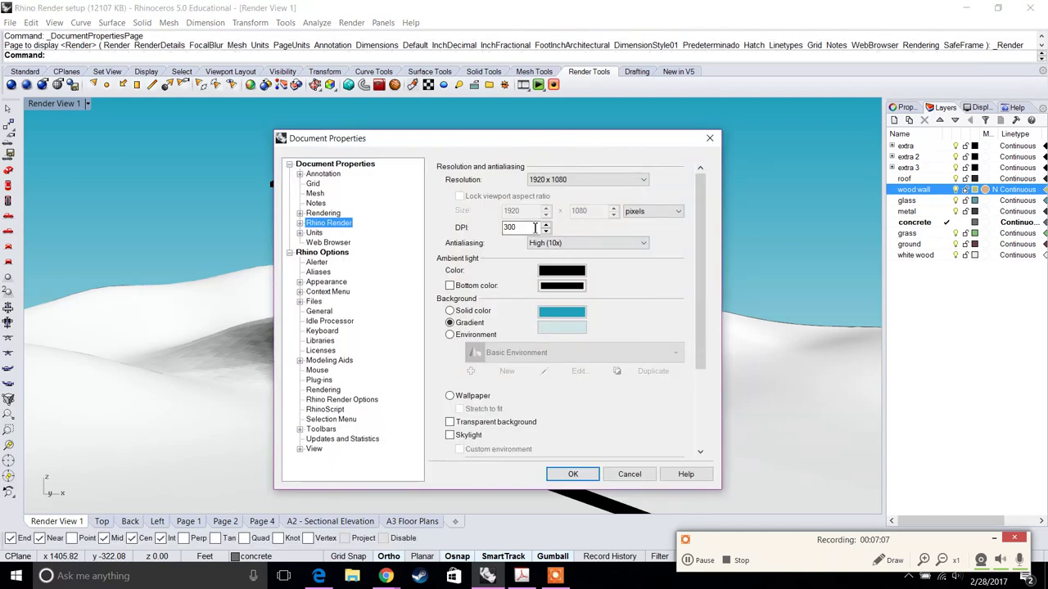
key(Escape)
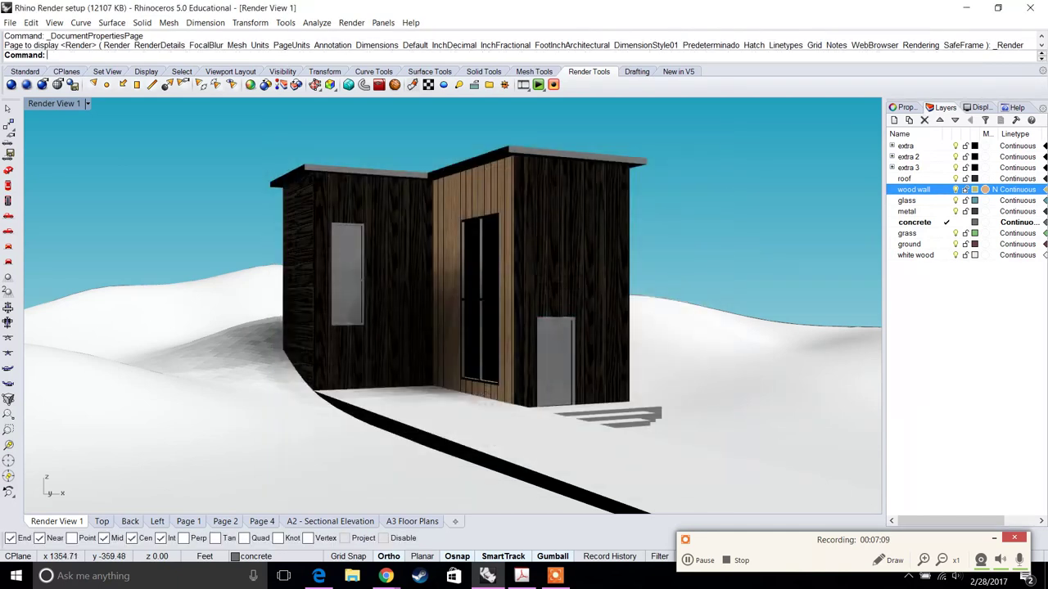
Give the glass layer a new material with a blue base color (RGB 89, 168, 190) and partial transparency
click(986, 200)
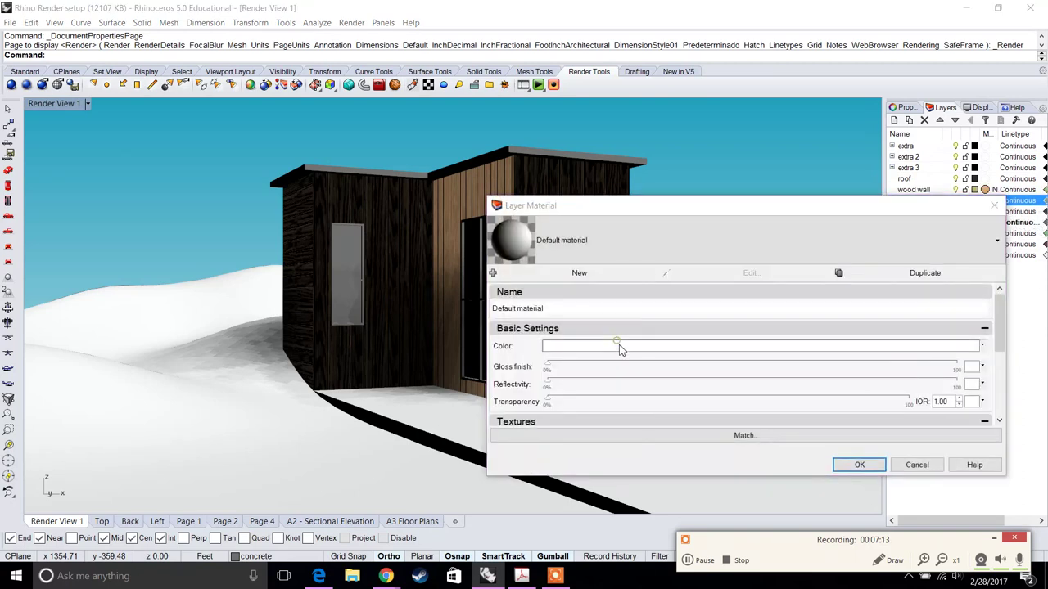
click(619, 346)
click(505, 269)
click(592, 240)
click(577, 231)
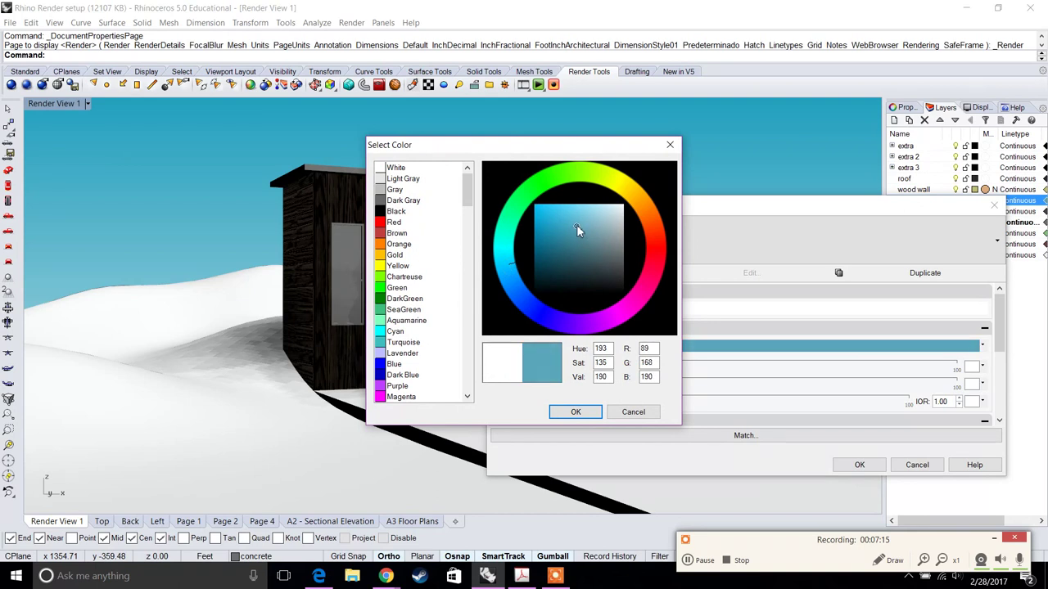
click(575, 412)
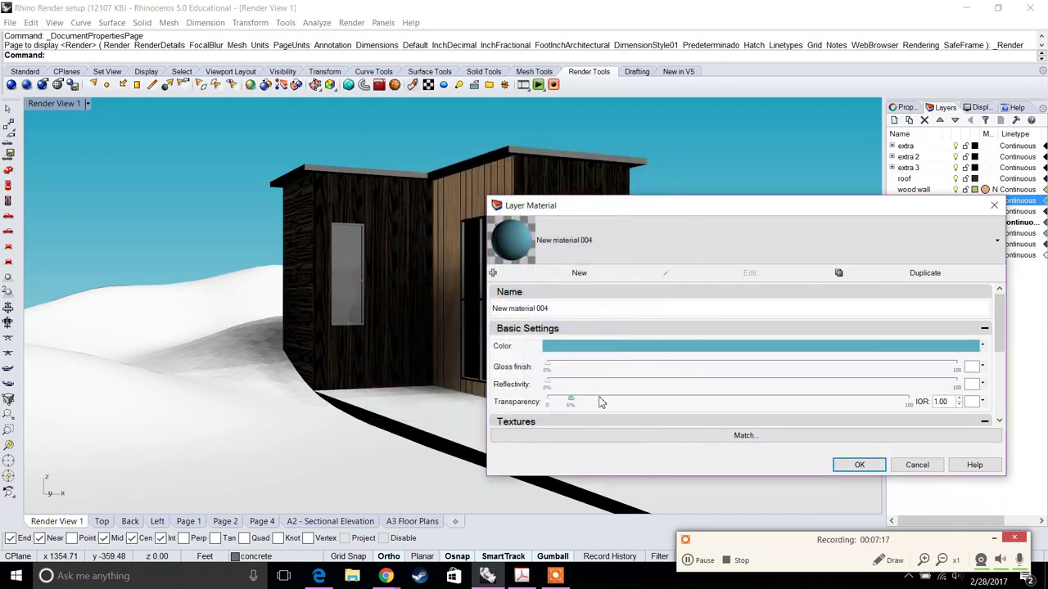
drag(599, 402, 675, 402)
key(Return)
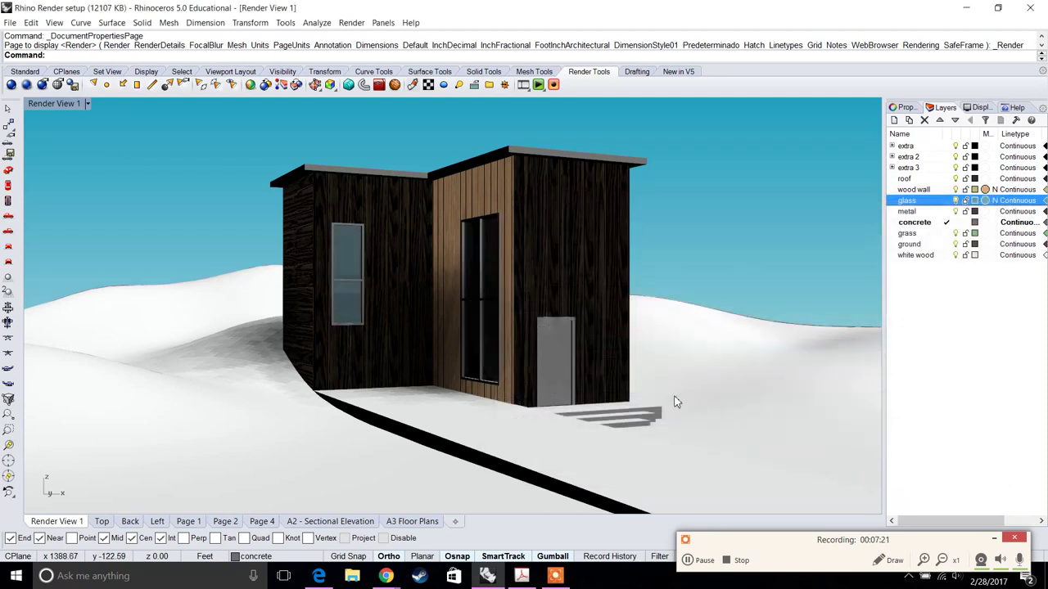
Give the metal layer a new dark gray material (RGB 78, 78, 78) with a low gloss finish
click(983, 212)
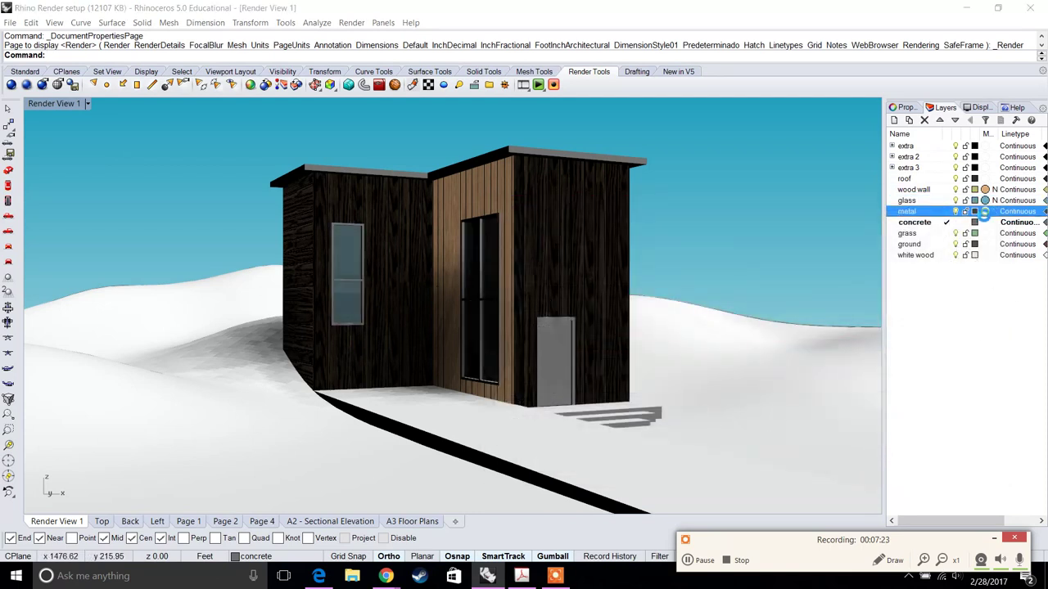
click(604, 346)
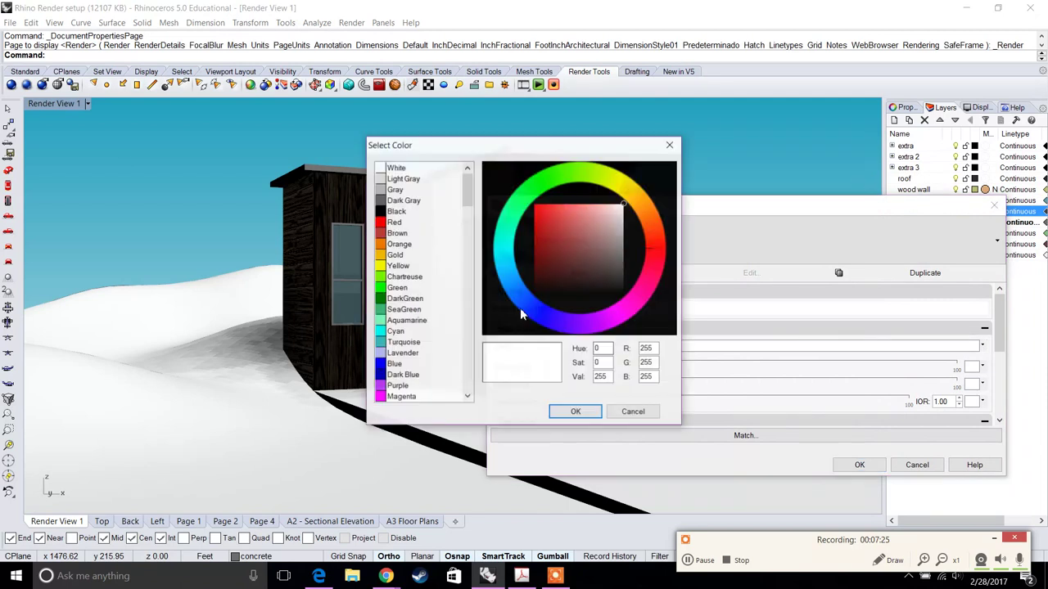
click(396, 212)
click(602, 260)
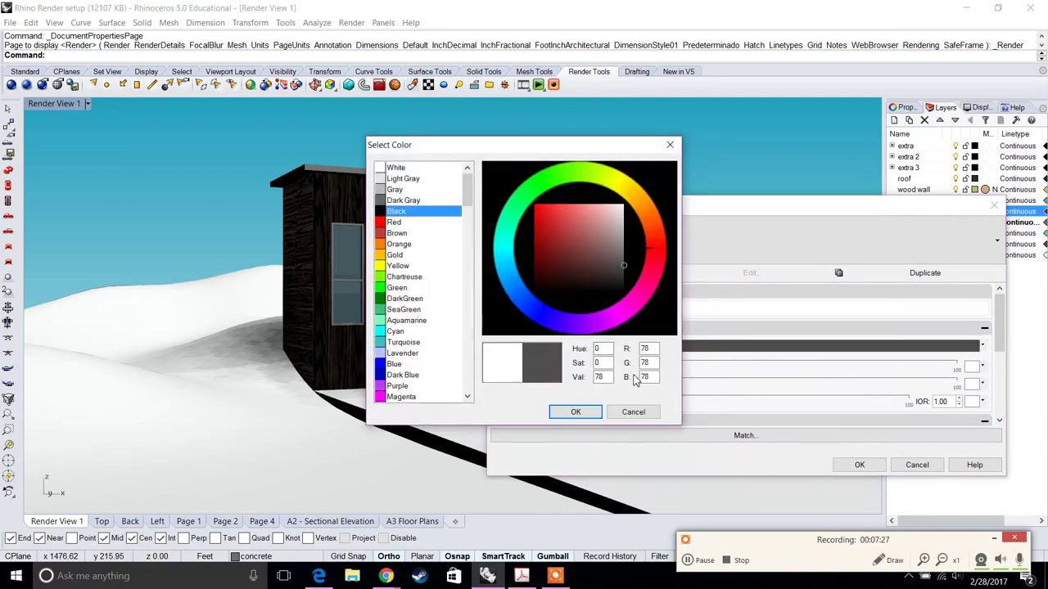
click(580, 413)
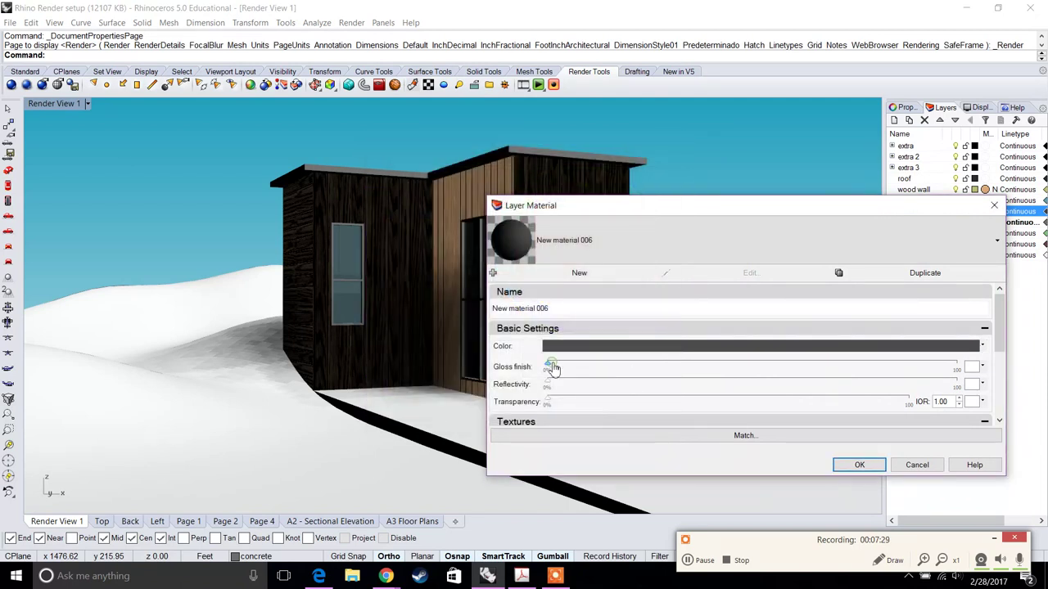
click(554, 369)
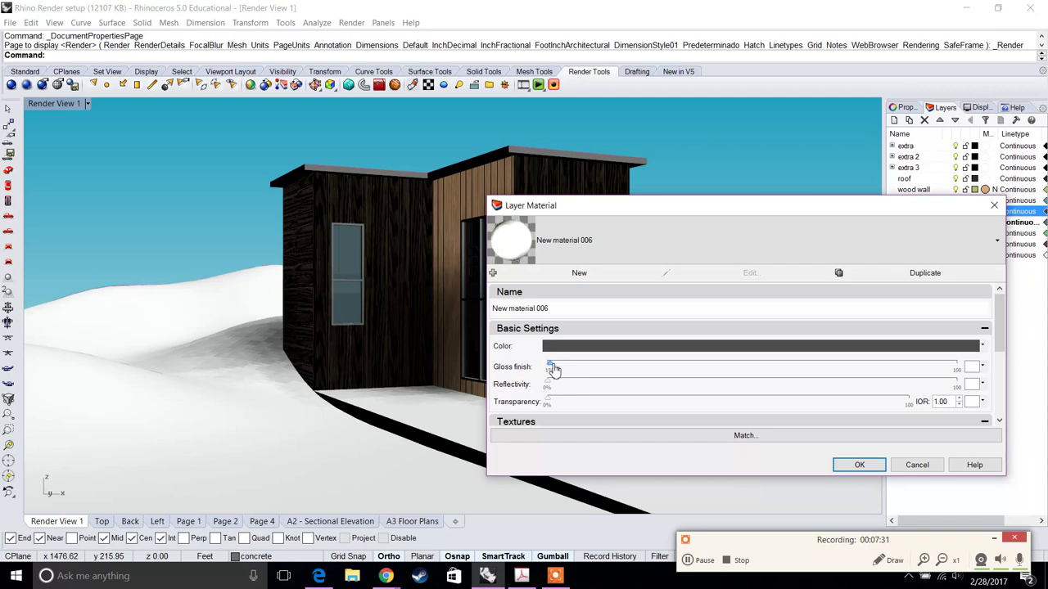
drag(553, 368, 589, 369)
click(858, 465)
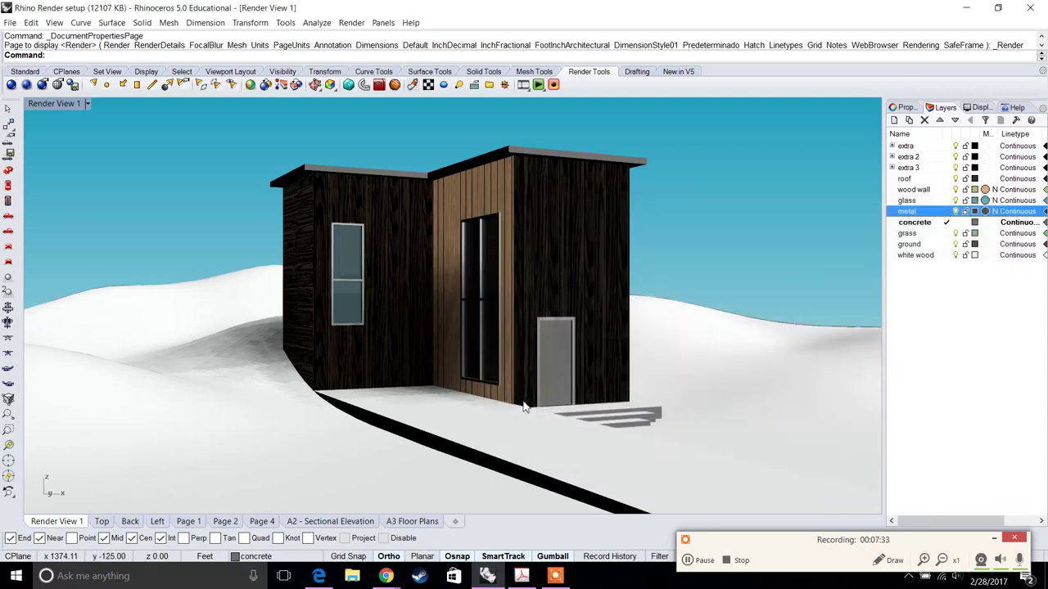
Give the white wood layer a new light gray material with base color RGB 213, 213, 213
click(985, 255)
click(586, 350)
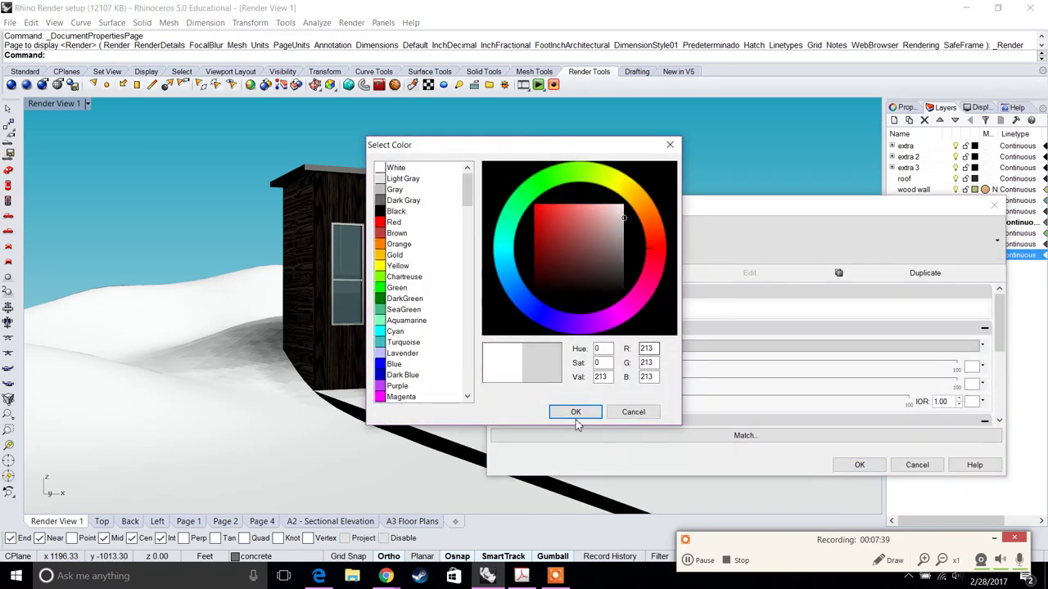
click(575, 412)
click(859, 465)
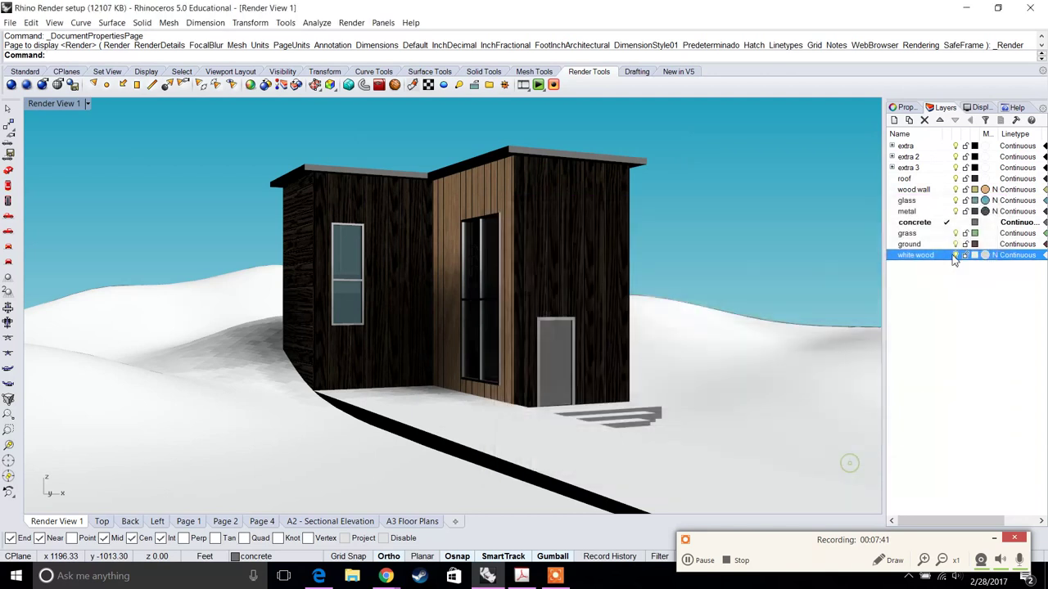
Give the concrete layer a new gray material with base color RGB 197, 197, 197
click(983, 222)
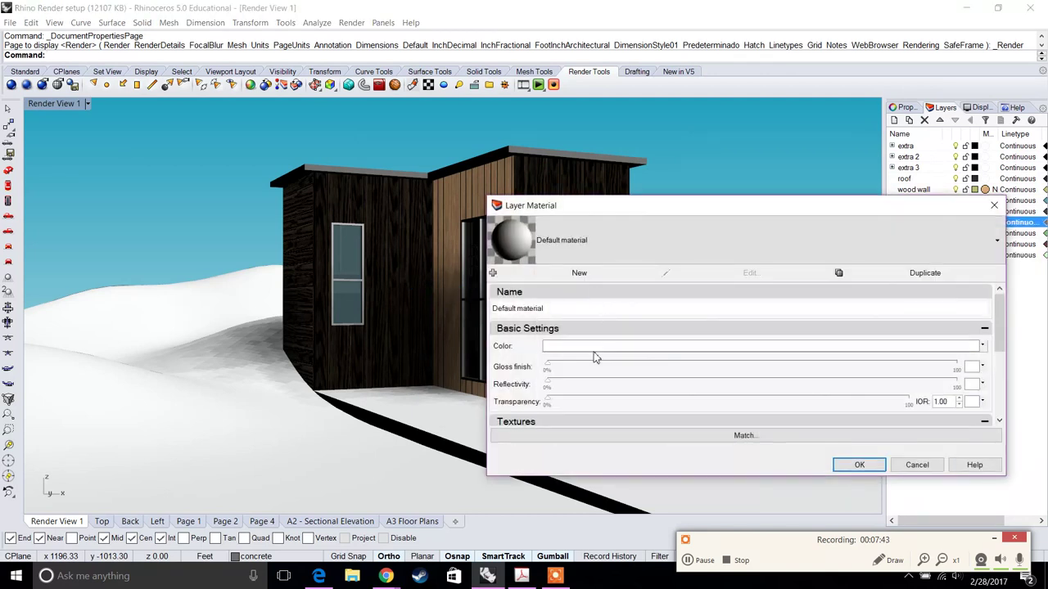
click(594, 347)
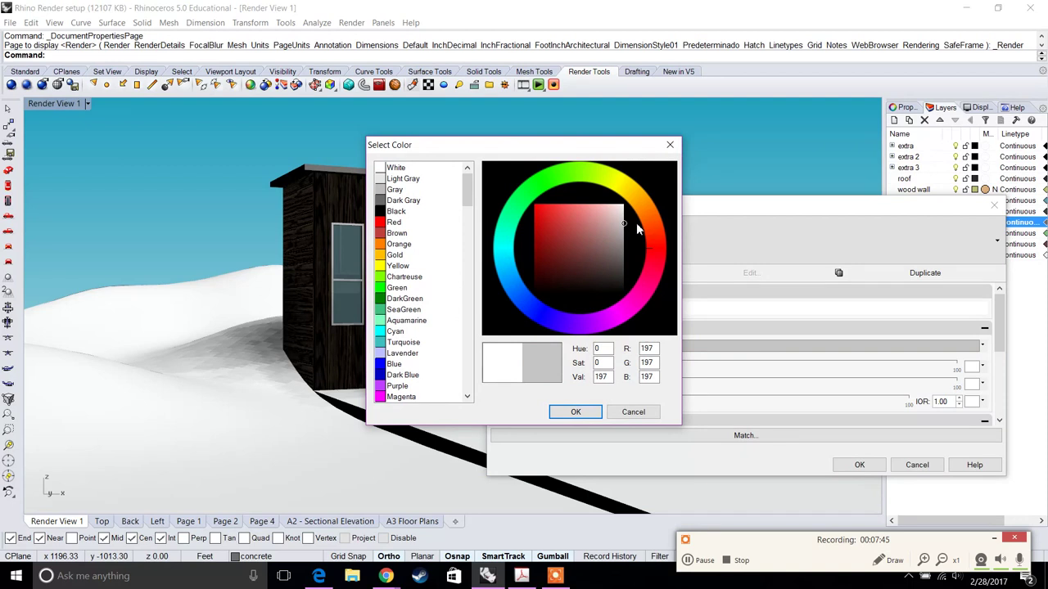
click(576, 412)
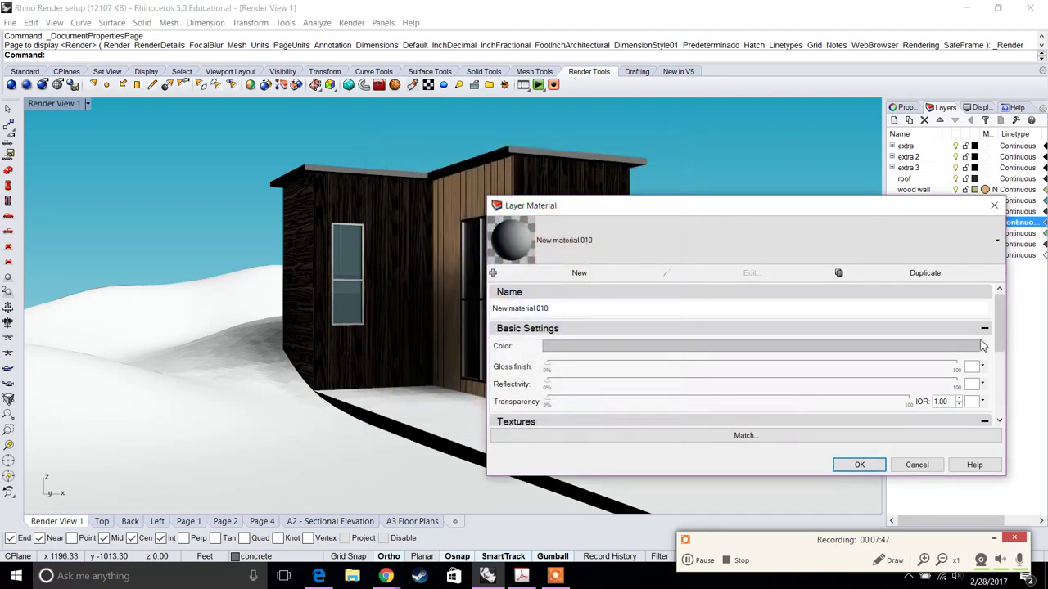
click(860, 465)
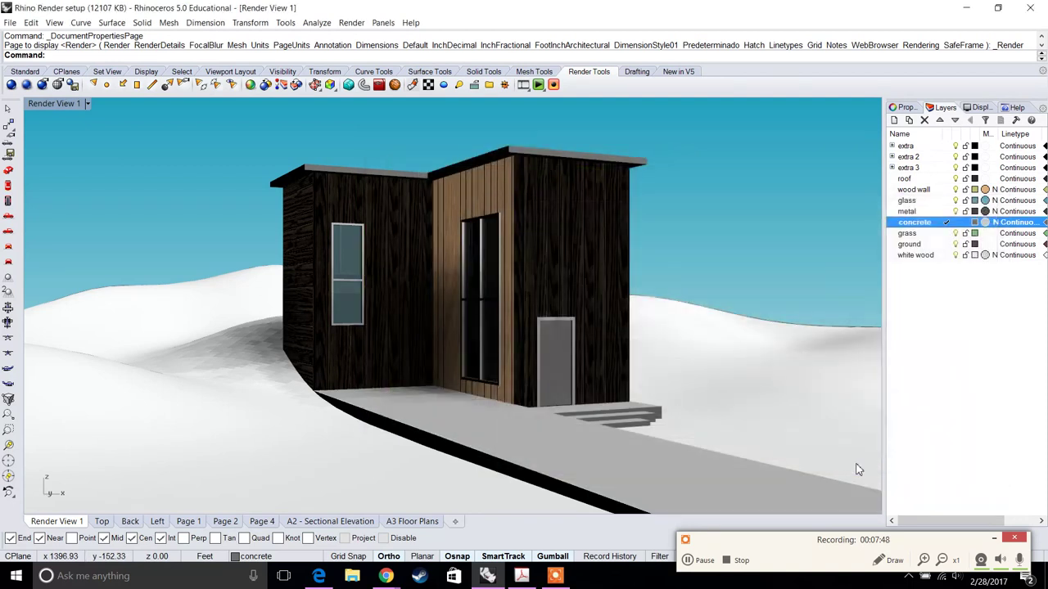
Give the grass layer a new material with a muted green base color (RGB 129, 166, 106)
click(988, 233)
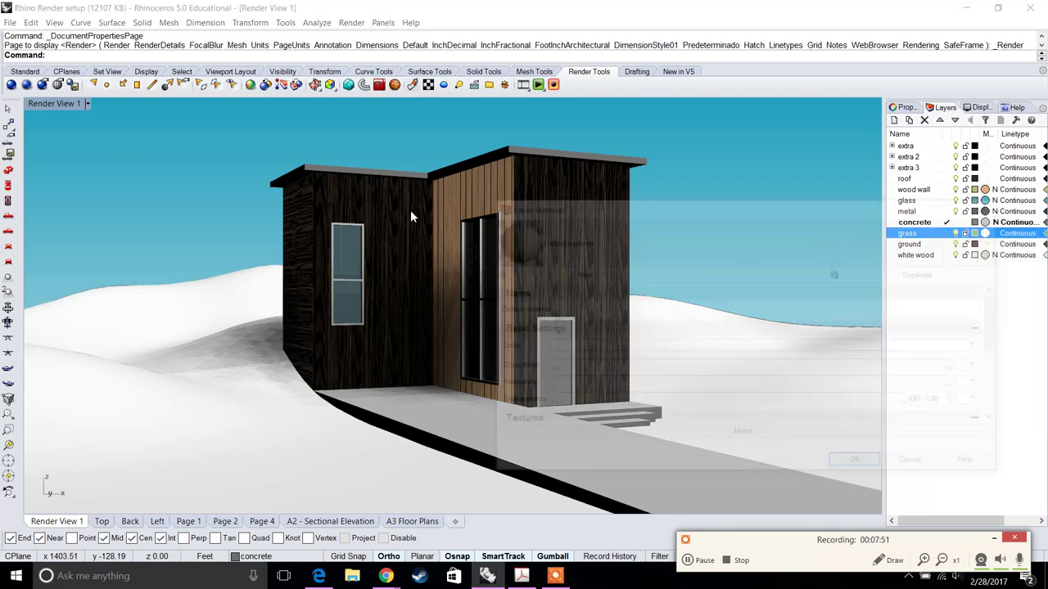
click(598, 349)
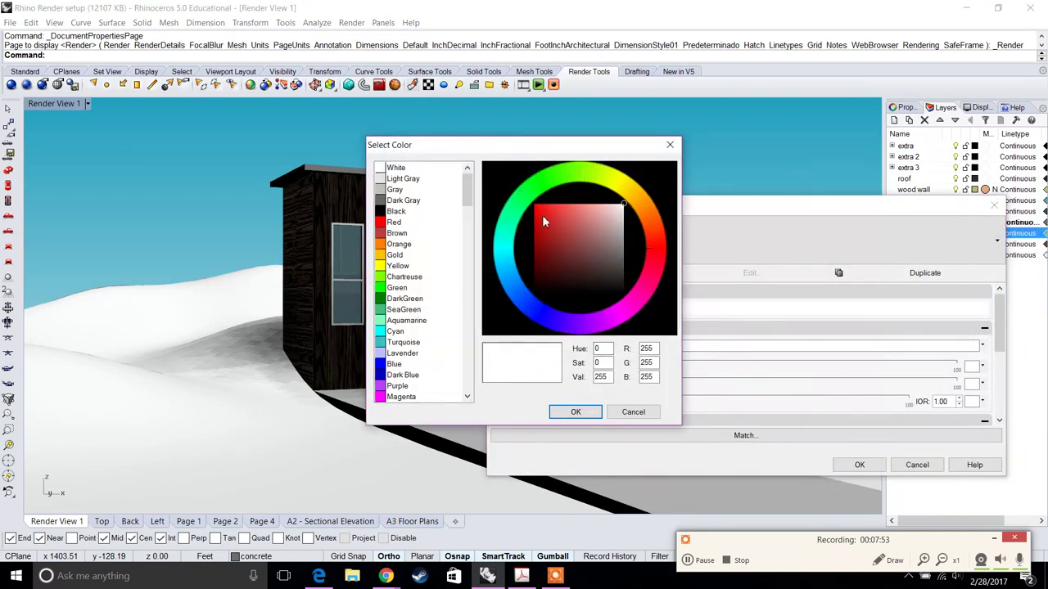
click(562, 188)
click(586, 237)
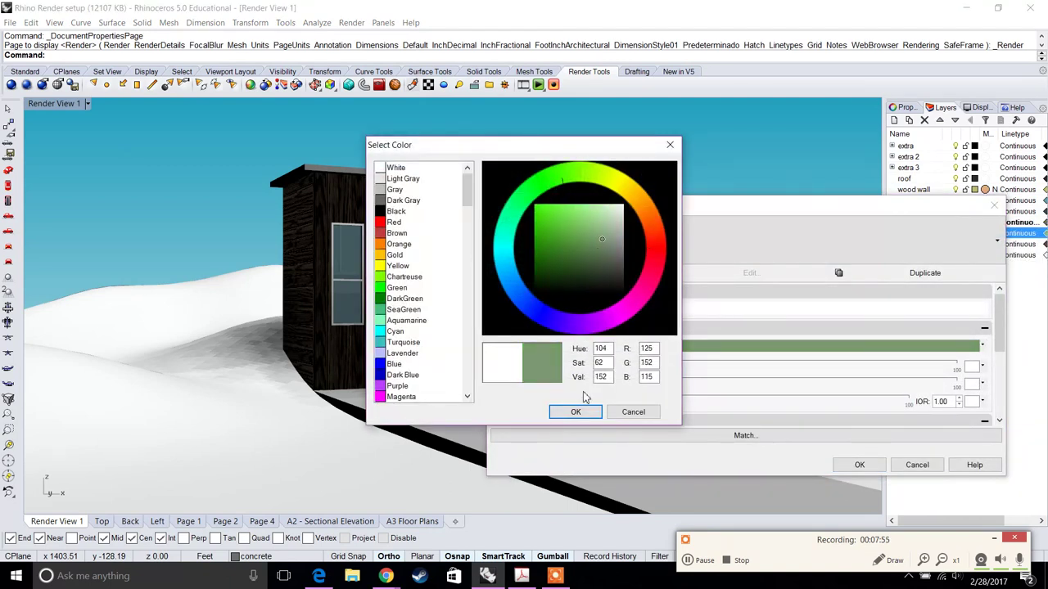
click(604, 219)
click(589, 233)
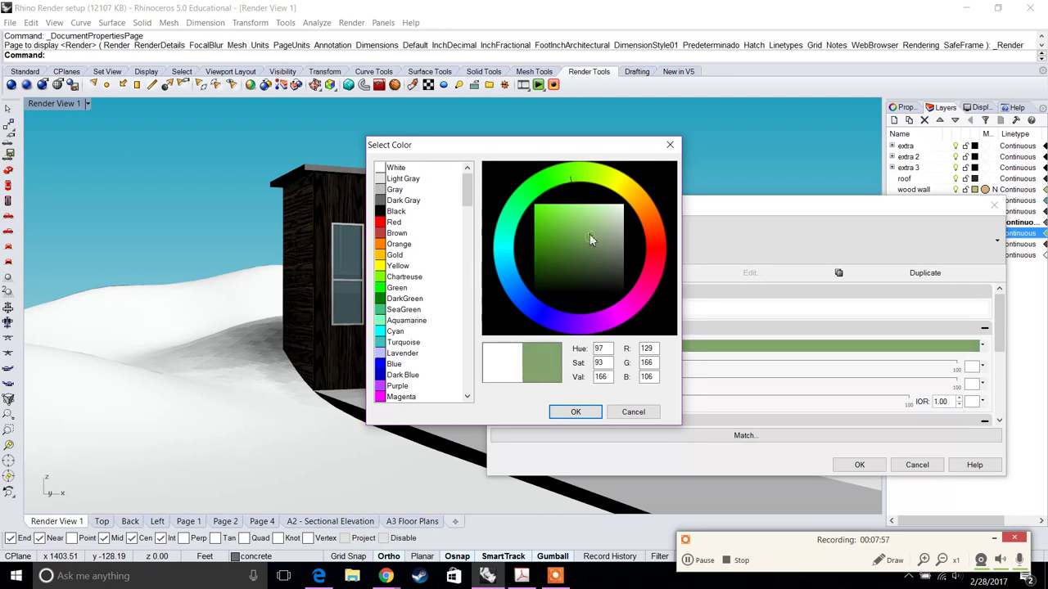
click(583, 413)
click(861, 465)
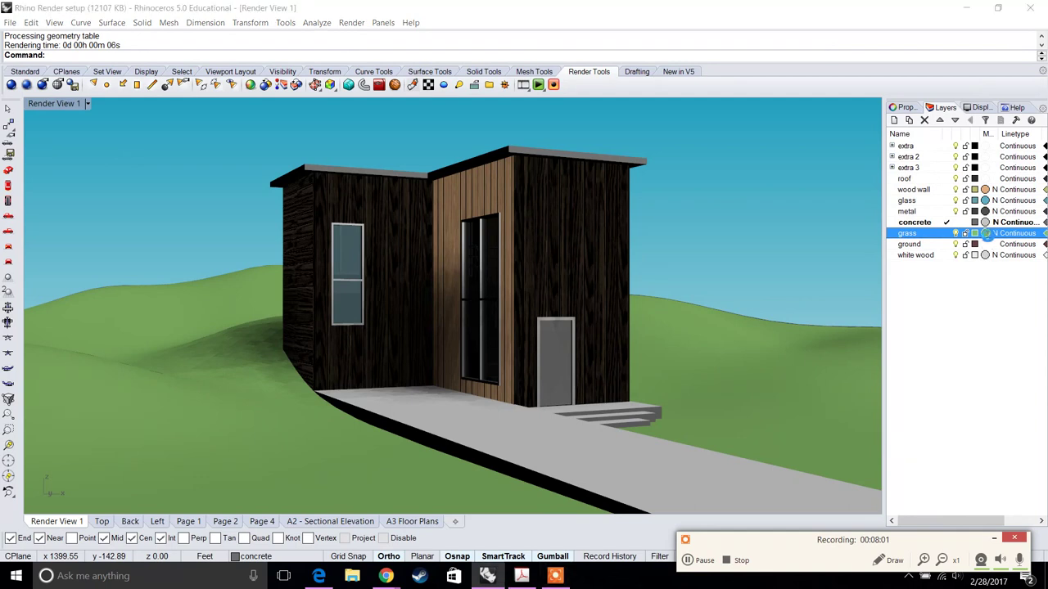
Open the grass material's bump texture for editing and load the image 7928946-Fresh-grass-texture-Stock-Photo-green.jpg
click(985, 234)
drag(999, 340, 998, 386)
click(522, 397)
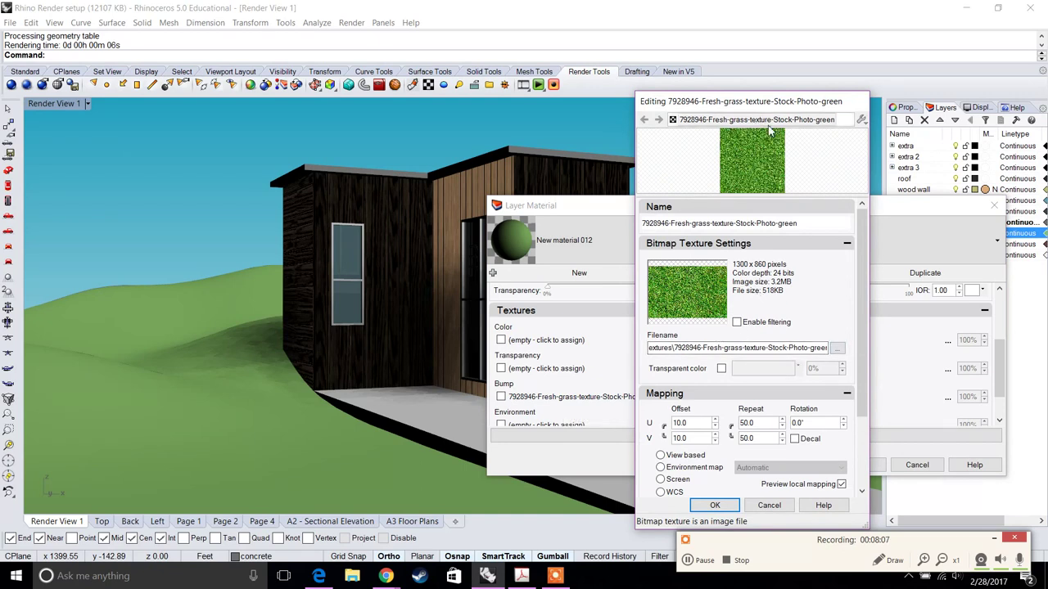
click(835, 348)
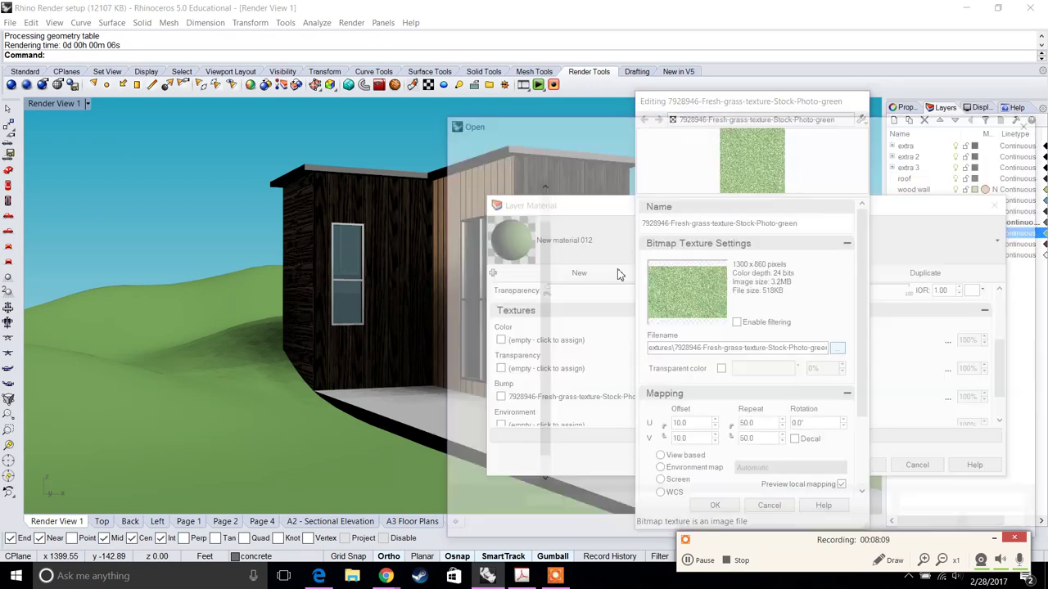
double_click(751, 225)
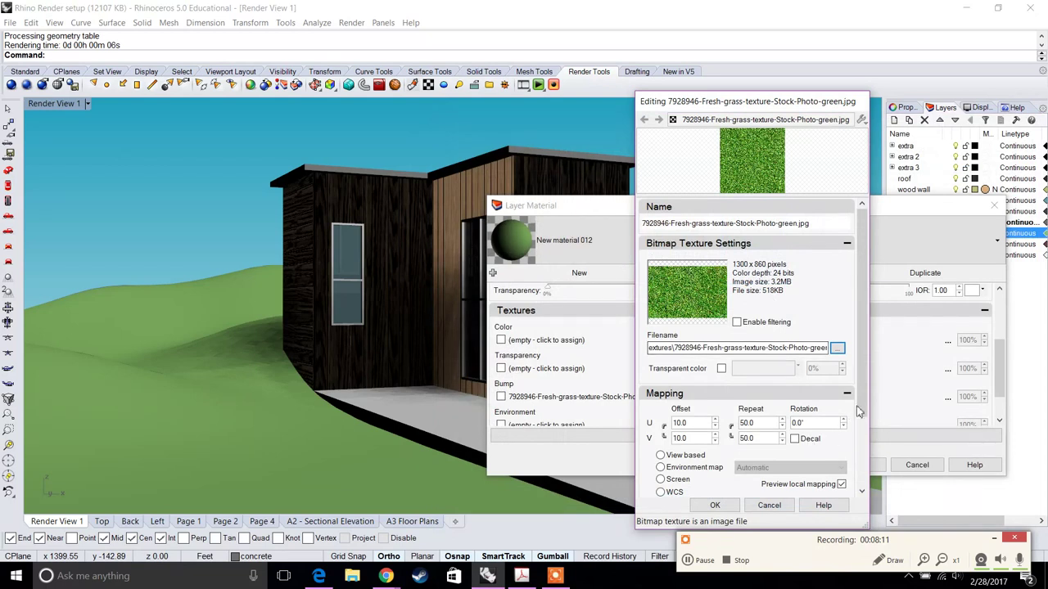
Set the grass bump texture's U and V repeat to 50 and confirm the texture settings
scroll(863, 399, down, 2)
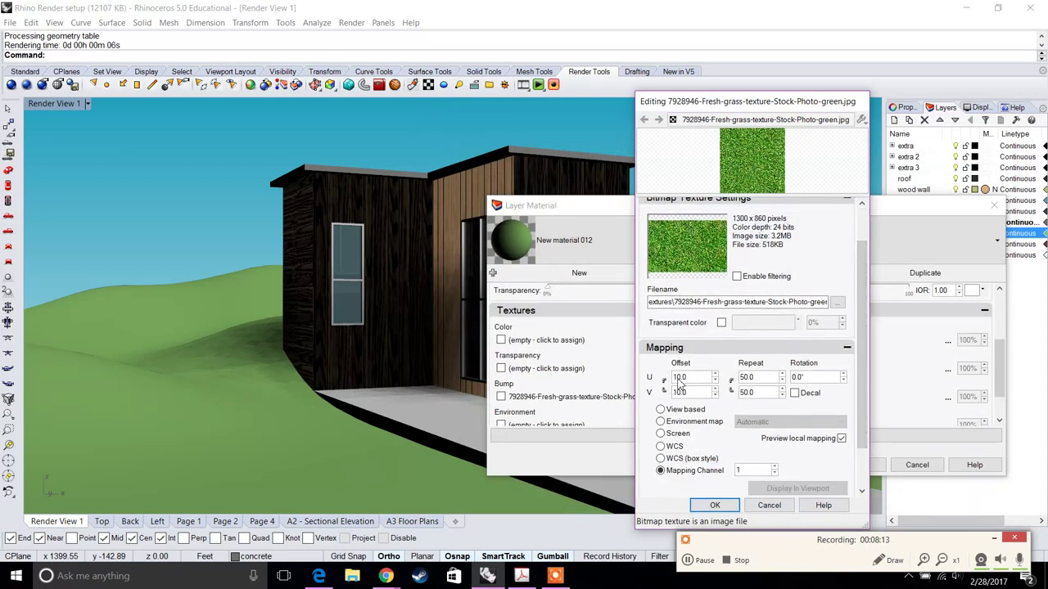
double_click(771, 377)
double_click(749, 393)
text(50)
double_click(694, 377)
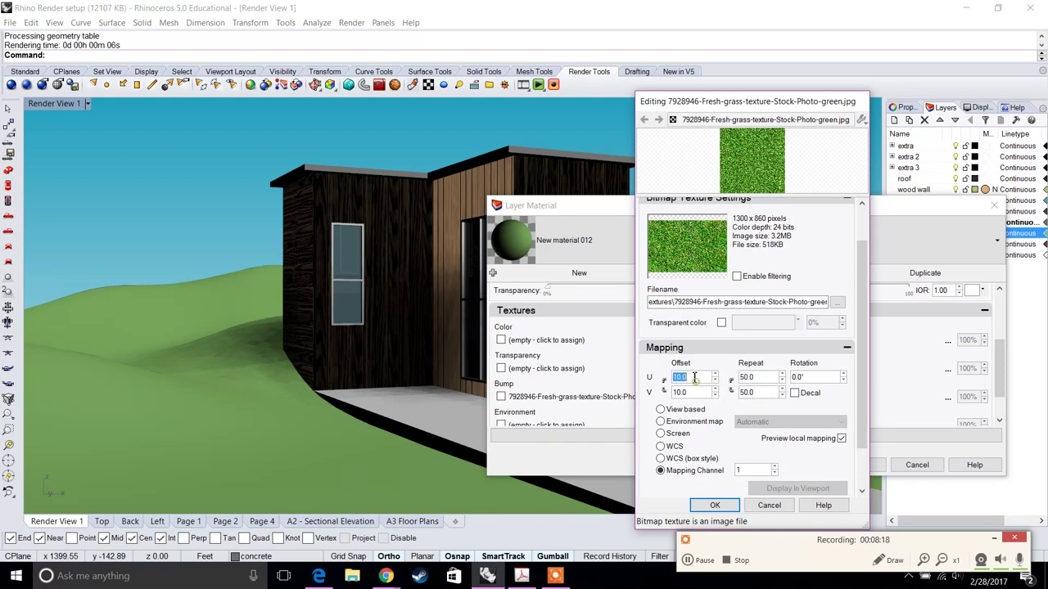
click(715, 503)
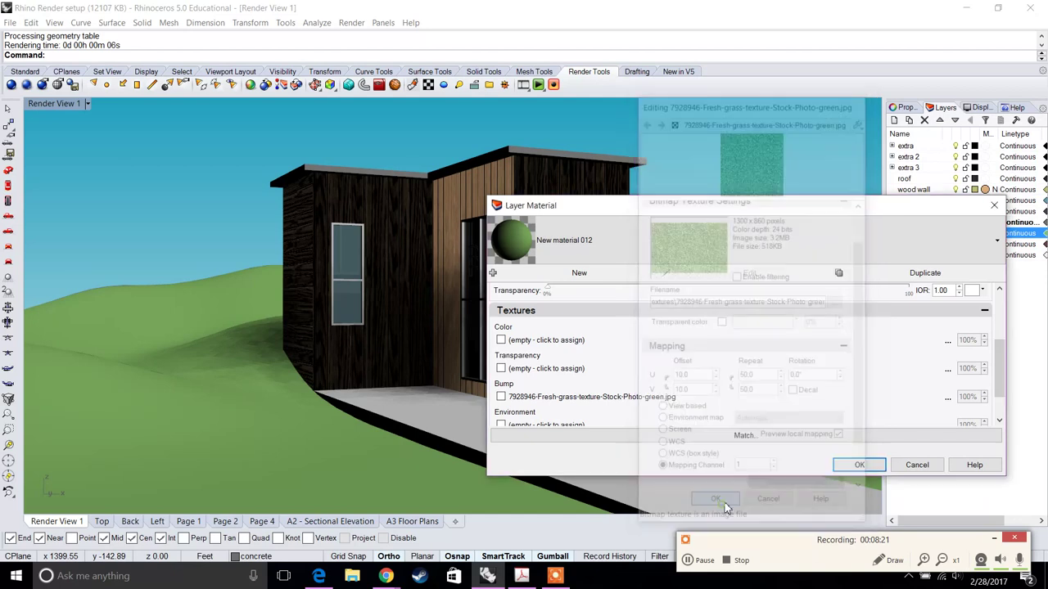
Close the grass layer's material, reopen it, enable its bump texture and confirm the material
click(851, 464)
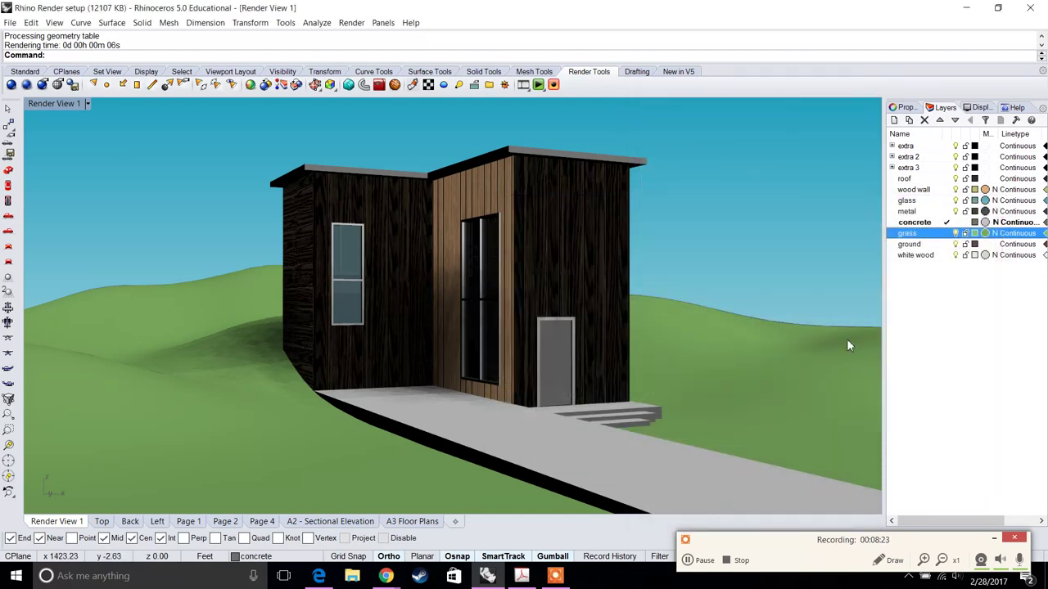
click(985, 234)
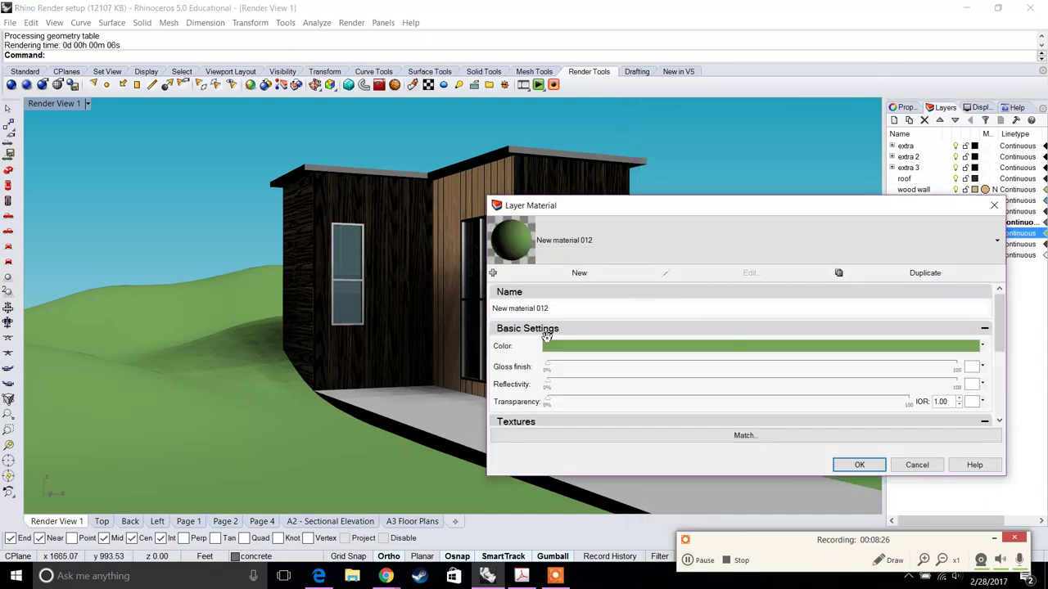
scroll(992, 315, down, 3)
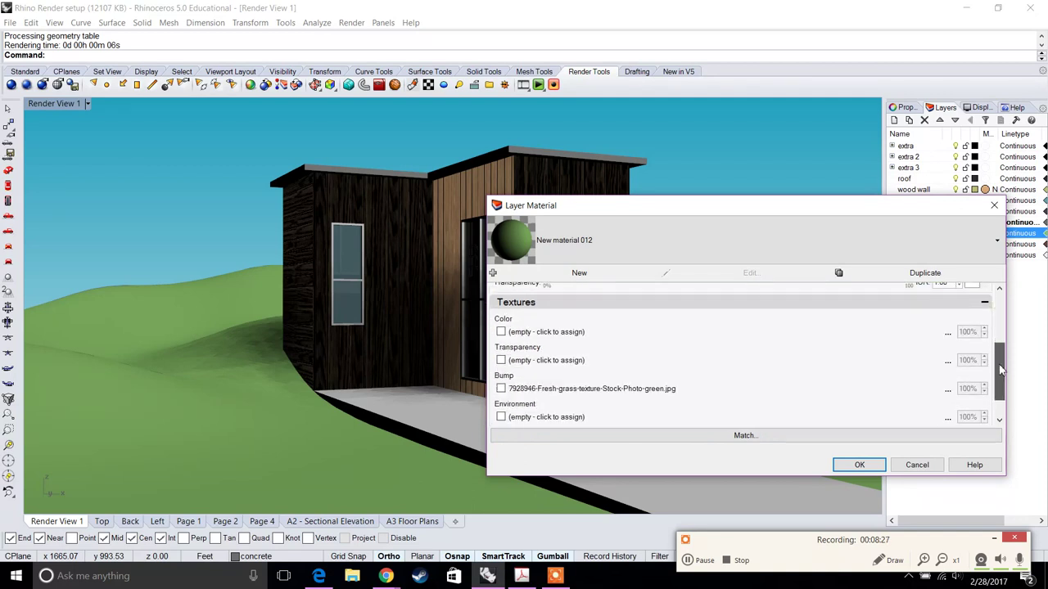
click(501, 390)
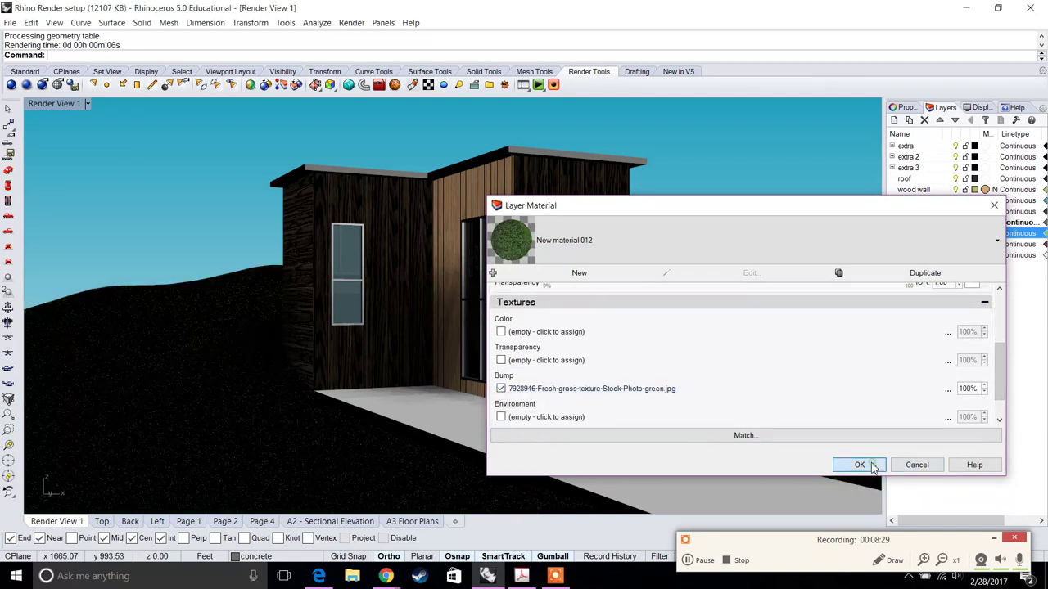
click(861, 465)
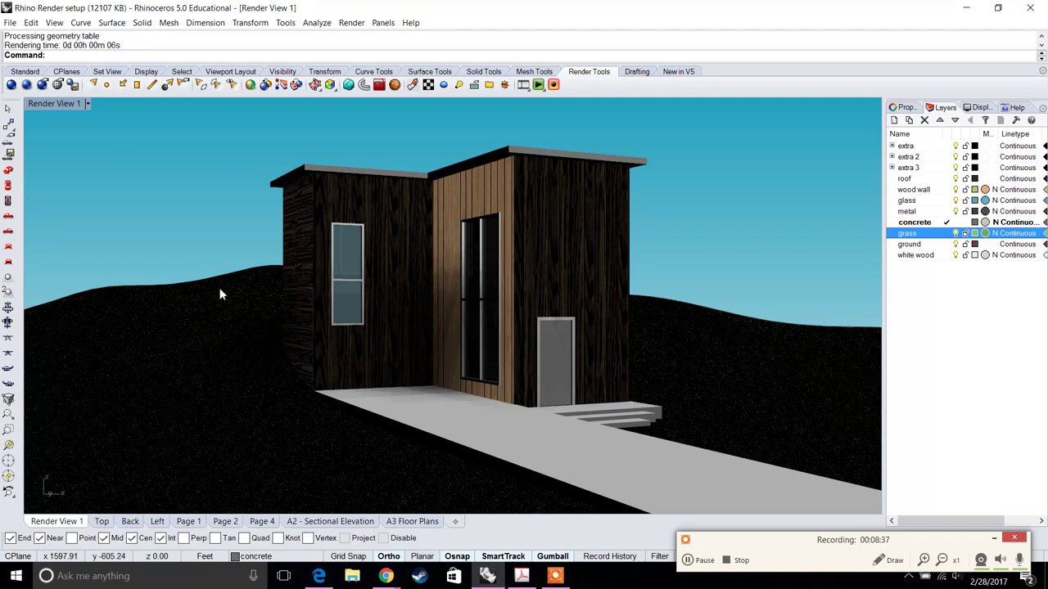
Render the current view and review the Post Effects and Exposure options of the finished render
click(698, 560)
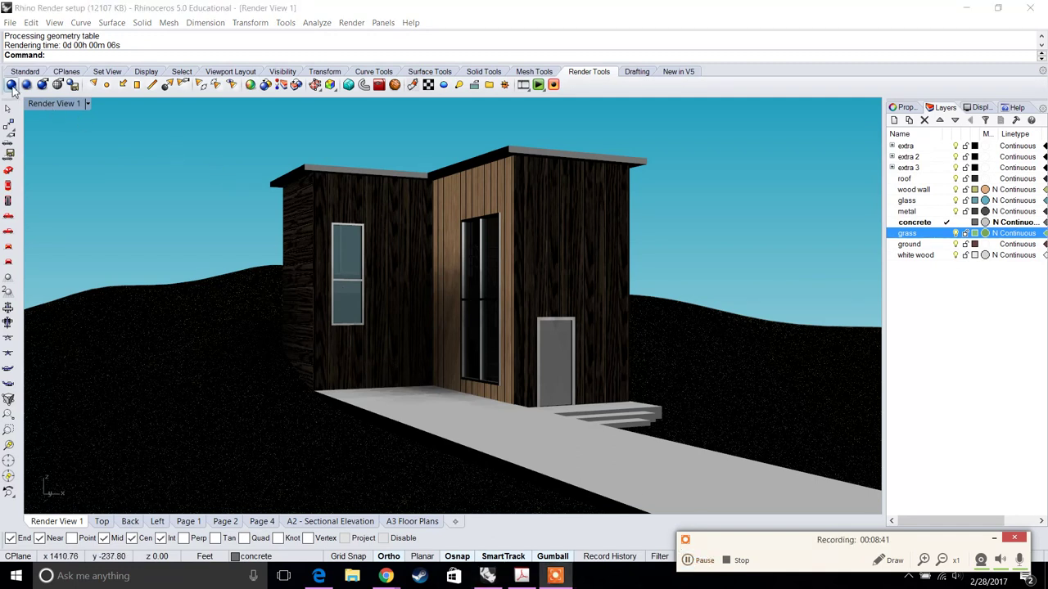
click(12, 86)
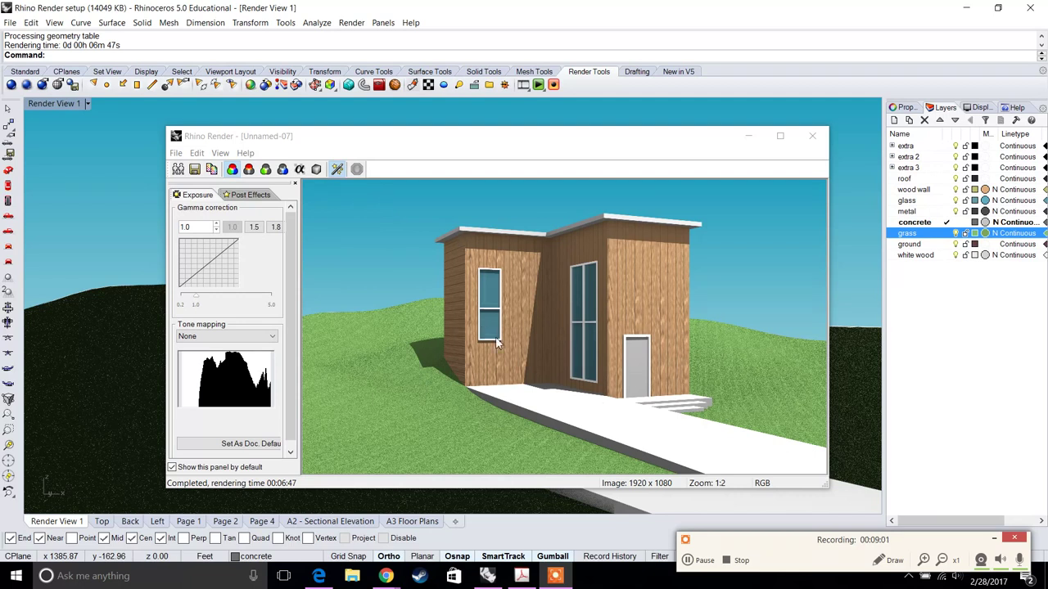
click(243, 197)
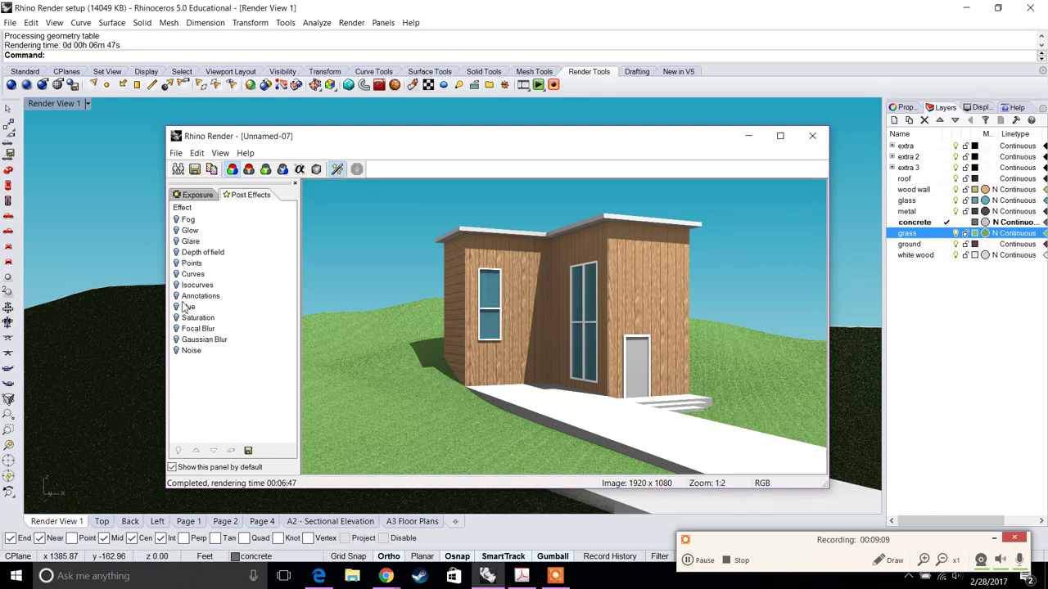
click(196, 196)
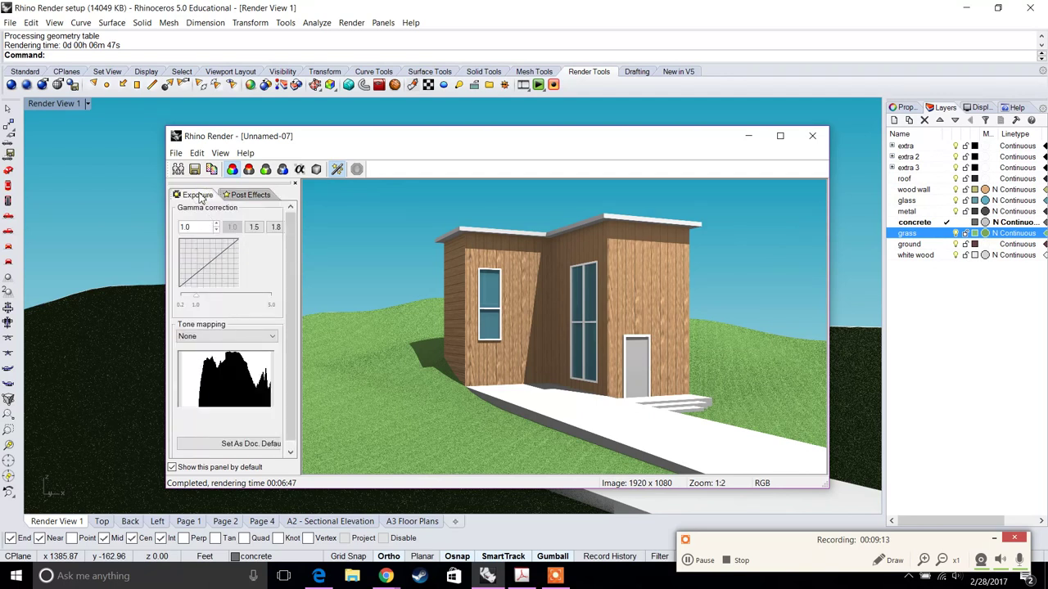
Save the rendered image to the Desktop as a JPEG named Render View 2
click(194, 168)
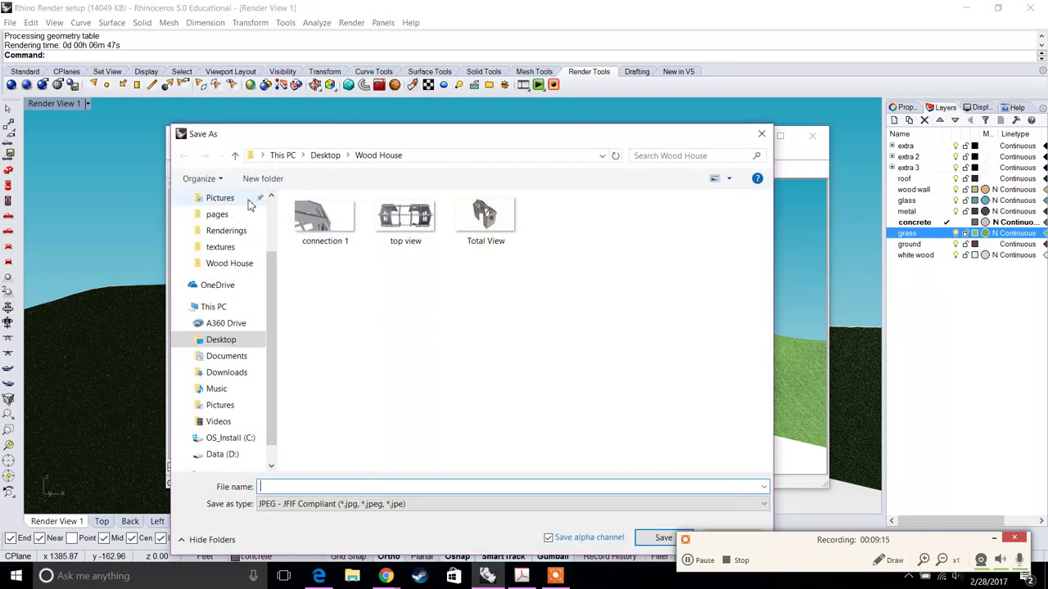
click(228, 341)
click(334, 486)
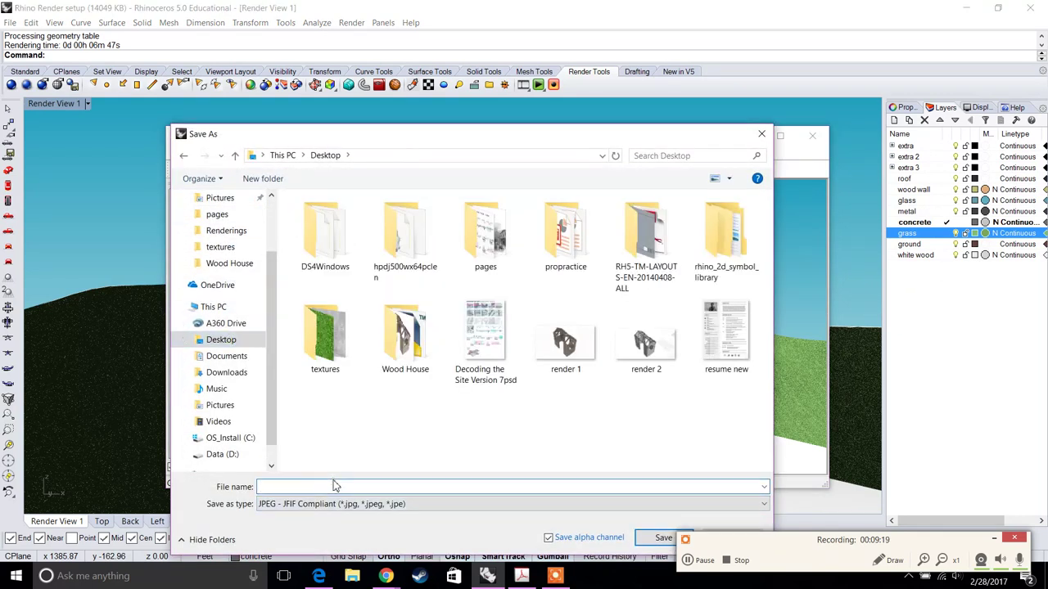
text(Render )
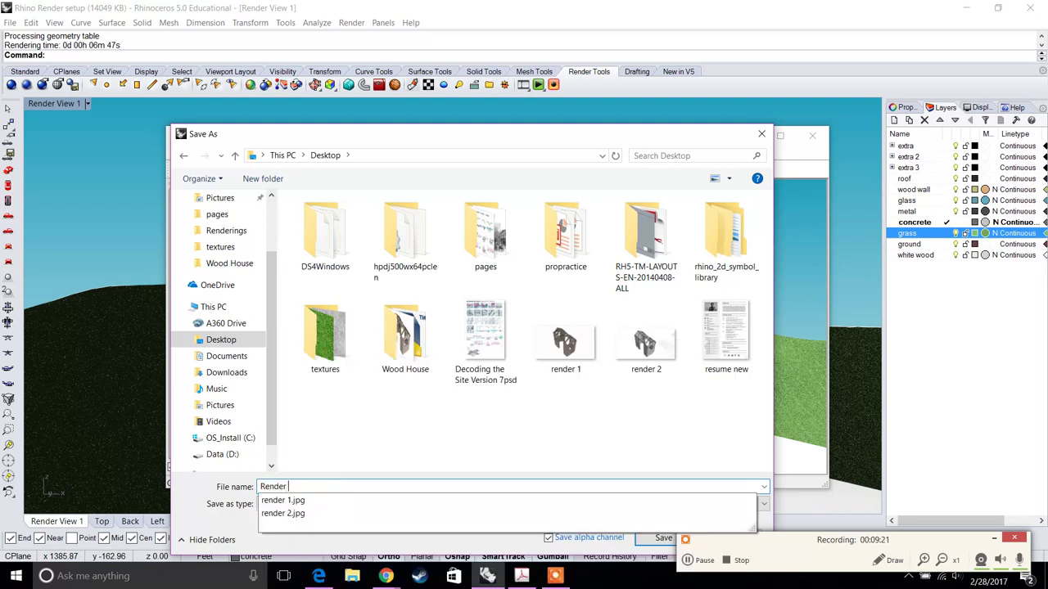
text(View 2)
key(Return)
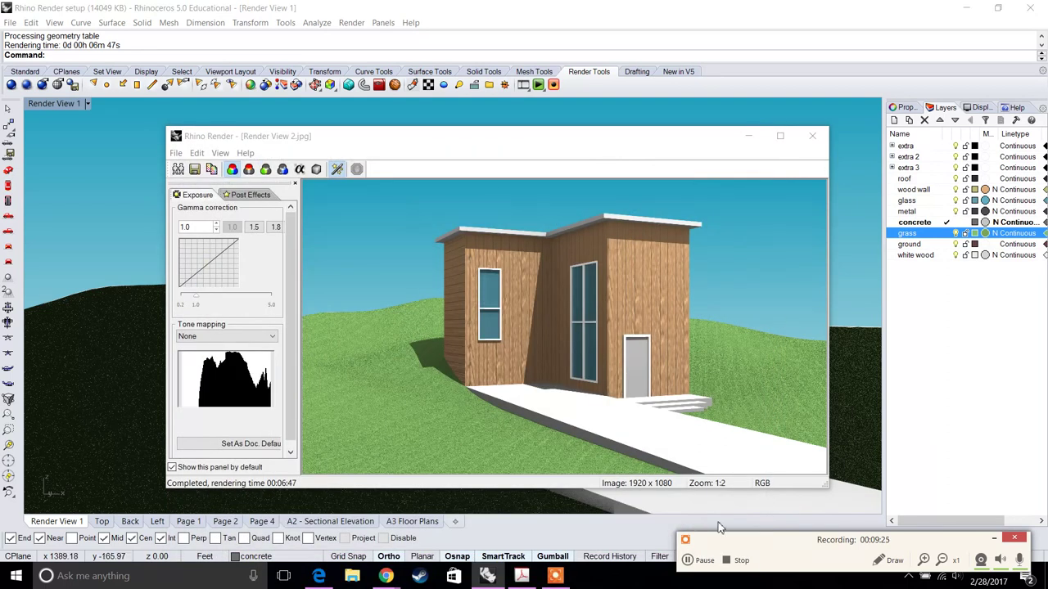
Go to the Windows desktop and open the saved Render View 2 image in Photos
key(super+d)
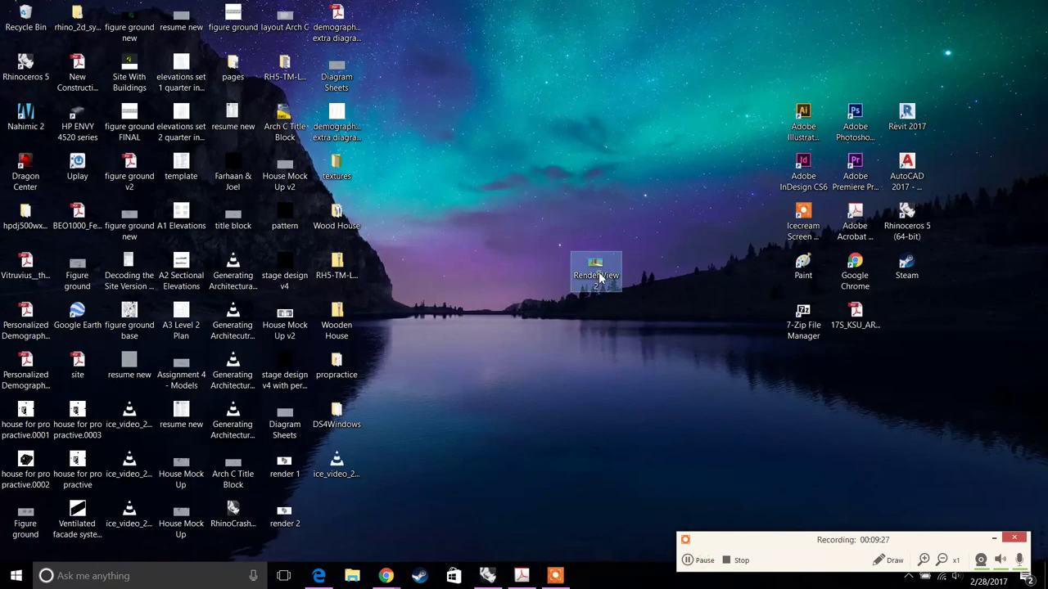
double_click(599, 275)
click(706, 562)
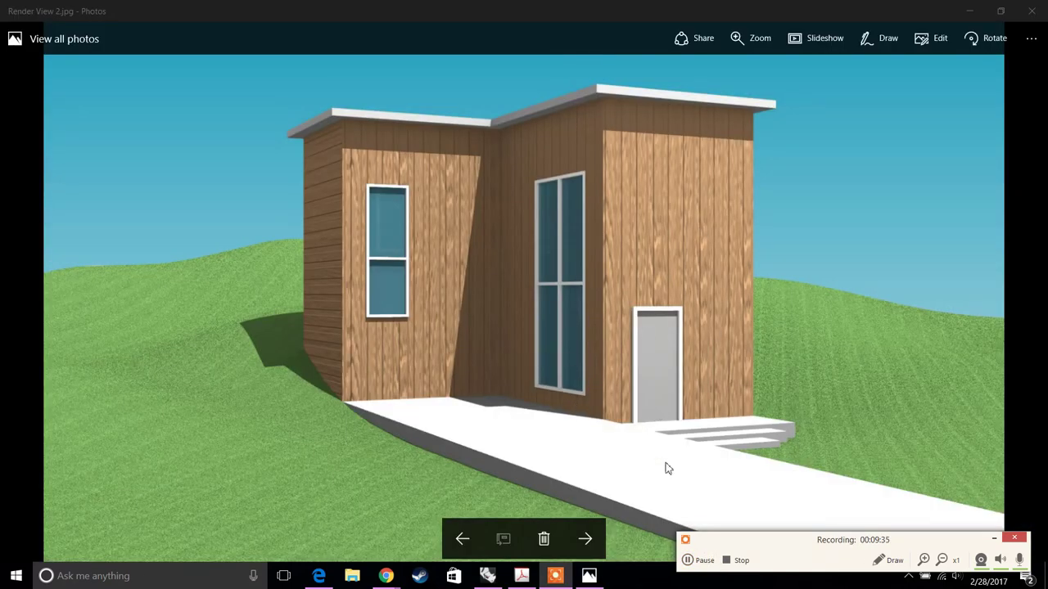
click(706, 562)
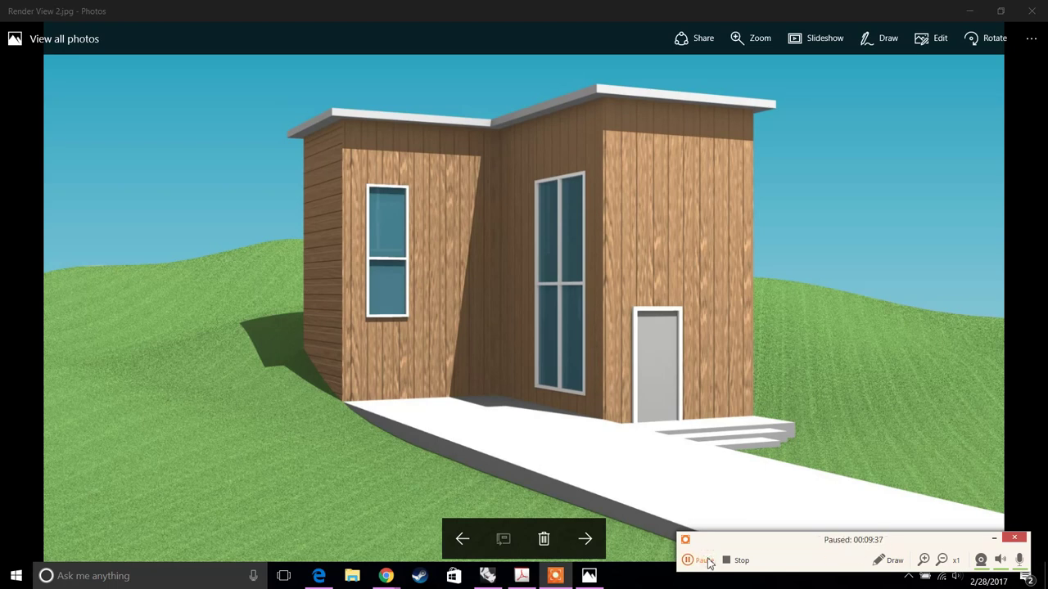
click(706, 560)
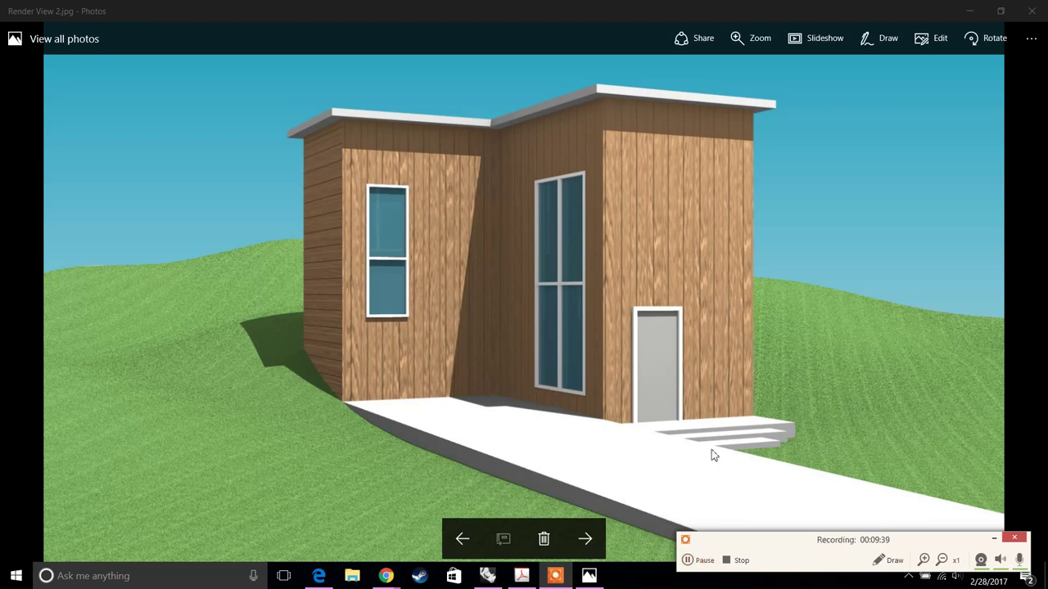